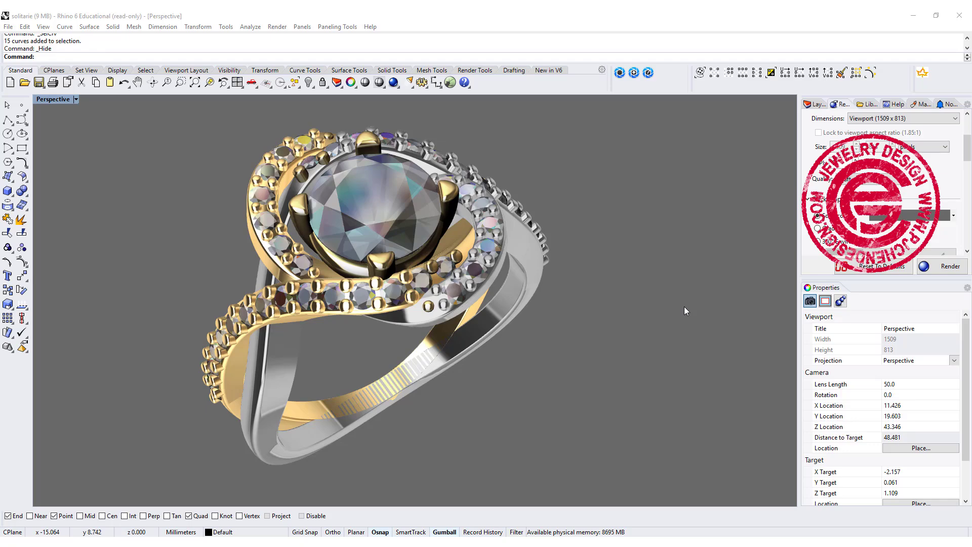
pyautogui.moveTo(677, 262); pyautogui.dragTo(618, 296, button='right')
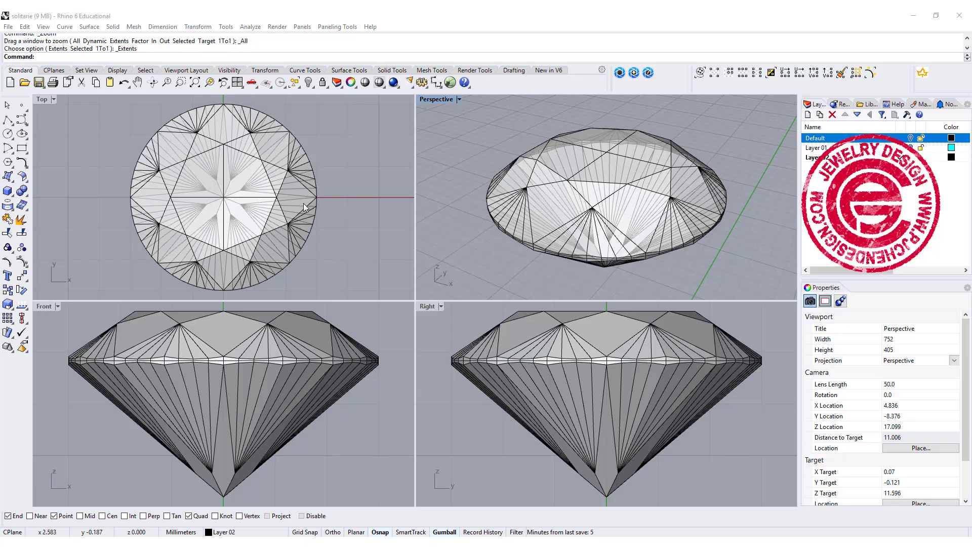
pyautogui.click(304, 206)
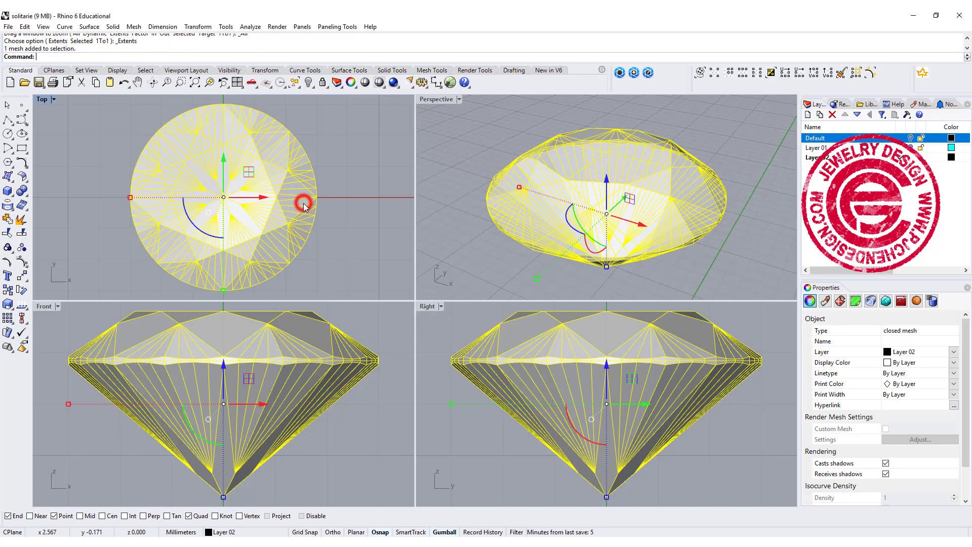
pyautogui.click(327, 218)
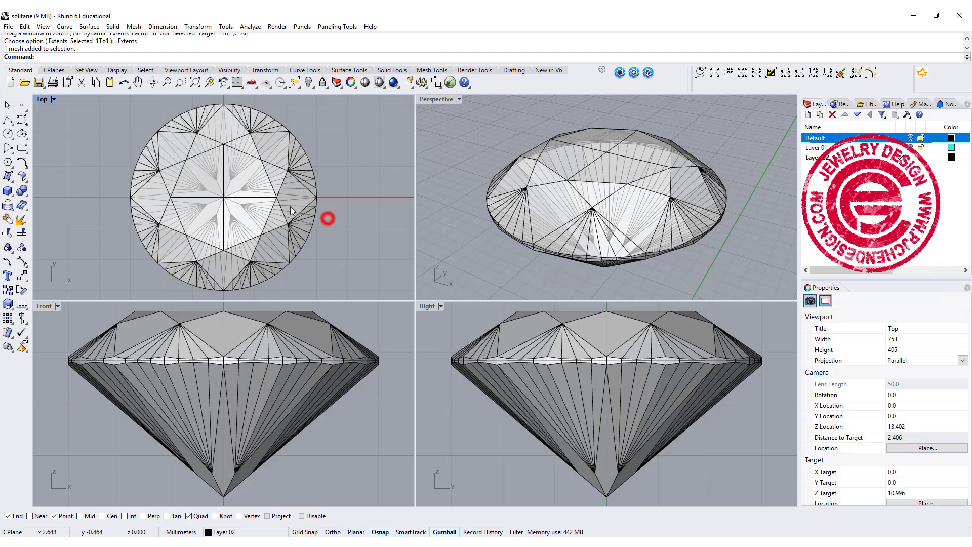
# Draw a circle centred on the origin (0) in the Front view with a diameter of 16 mm
pyautogui.scroll(-2, 268, 202)
pyautogui.scroll(-5, 236, 362)
pyautogui.moveTo(236, 363); pyautogui.dragTo(214, 379, button='right')
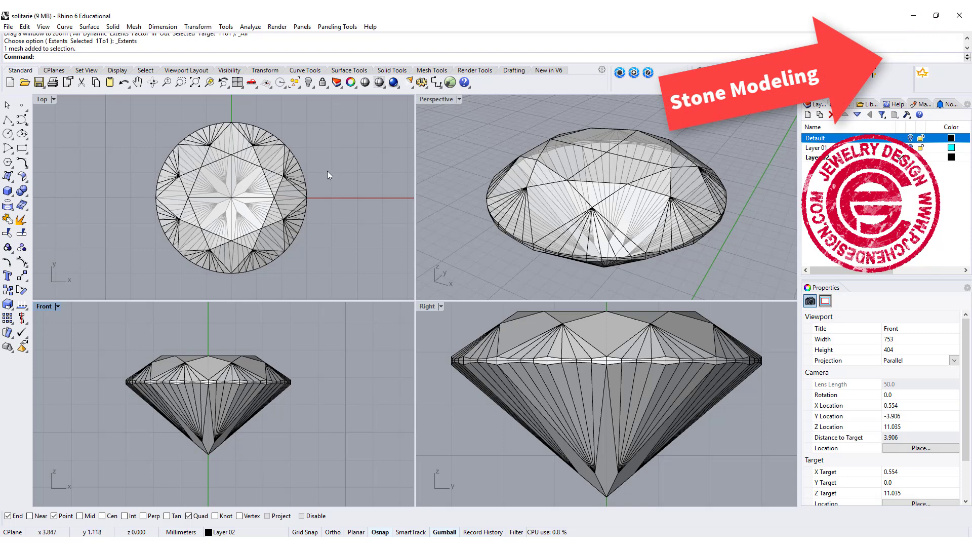
pyautogui.moveTo(271, 200); pyautogui.dragTo(259, 198, button='right')
pyautogui.doubleClick(36, 307)
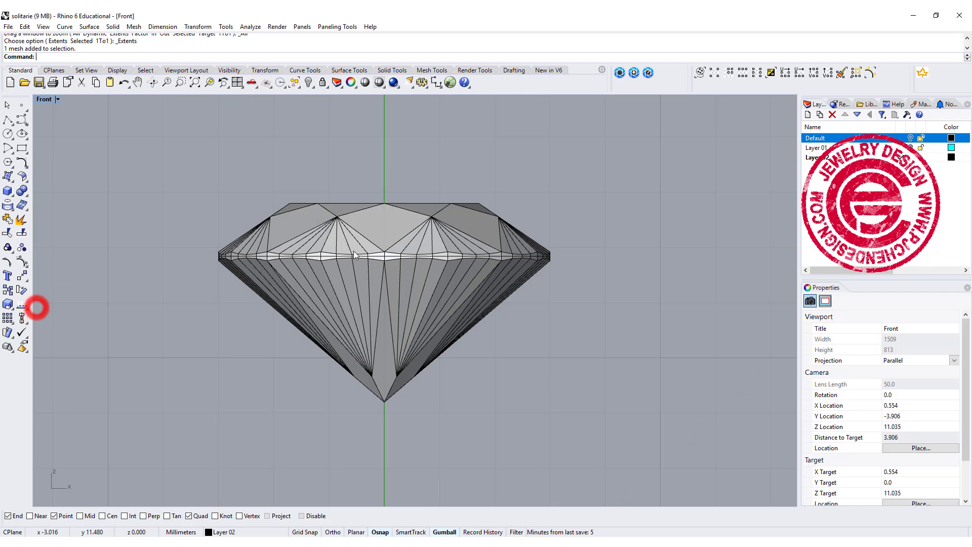
pyautogui.scroll(-12, 390, 241)
pyautogui.moveTo(391, 281); pyautogui.dragTo(369, 250, button='right')
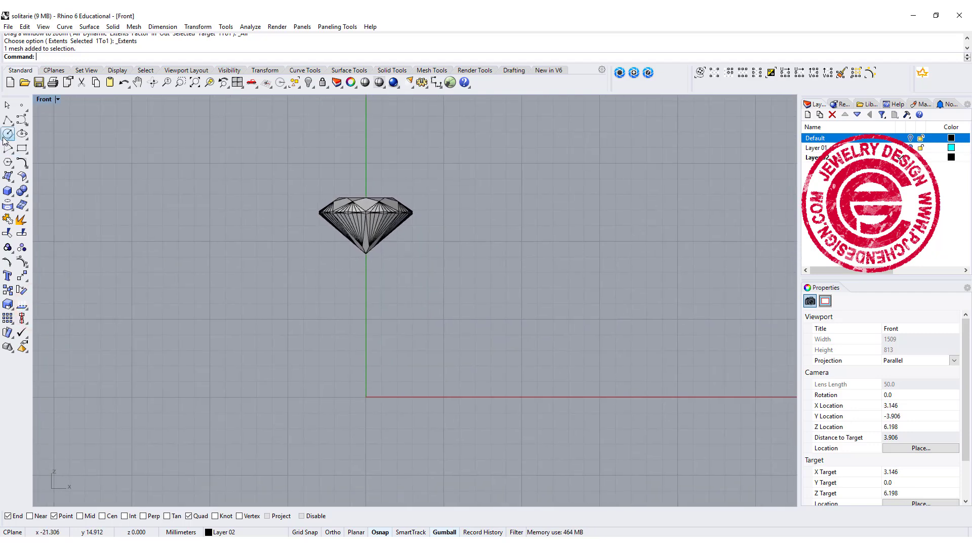
pyautogui.click(6, 136)
pyautogui.write('0')
pyautogui.press('Return')
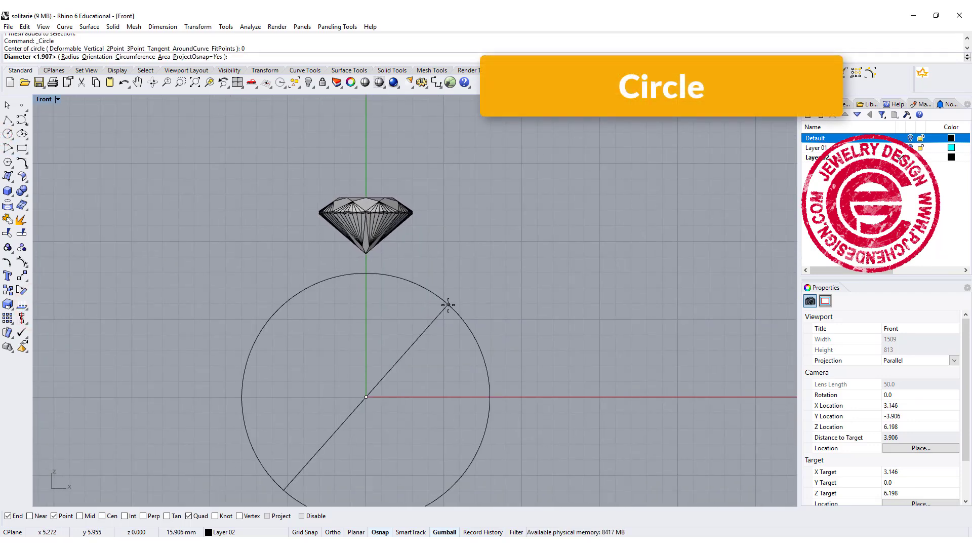
pyautogui.write('16')
pyautogui.press('Return')
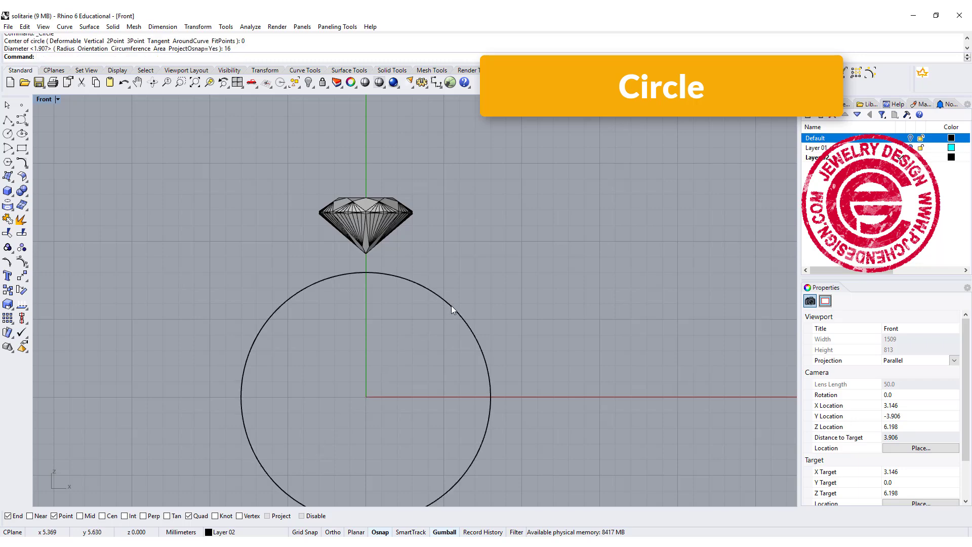
# Draw a degree-3 control point curve in the Top view that arches over the stone's upper half with nearly straight ends on both sides
pyautogui.doubleClick(43, 99)
pyautogui.scroll(-3, 188, 157)
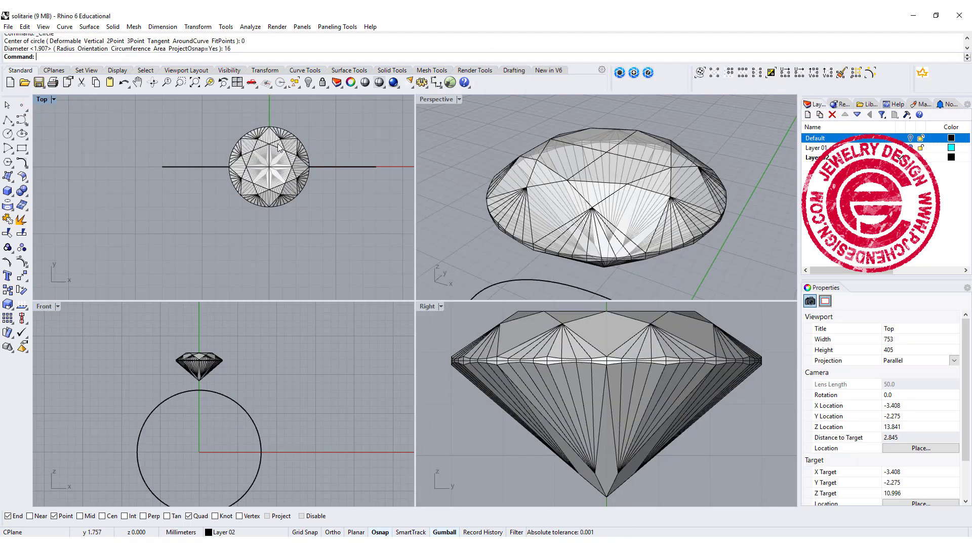
pyautogui.doubleClick(44, 99)
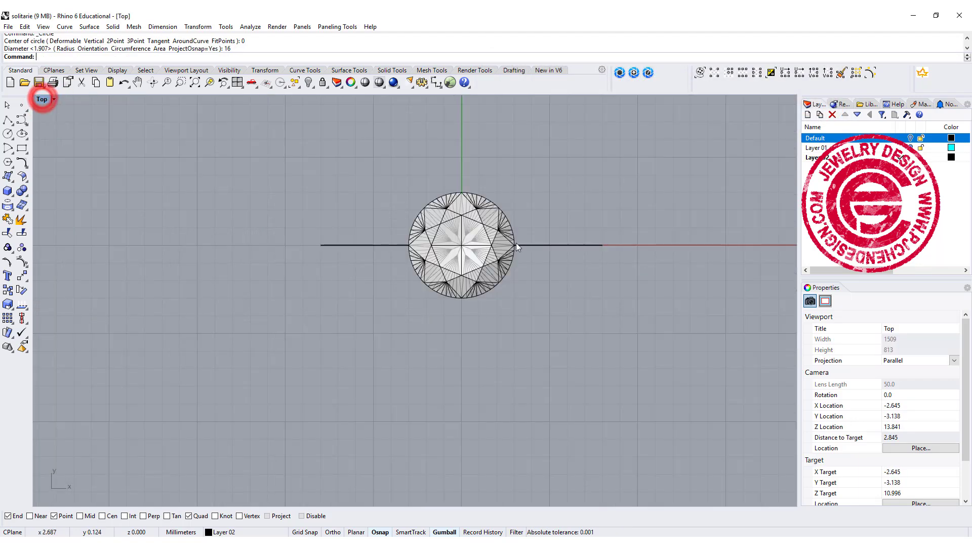
pyautogui.scroll(5, 369, 245)
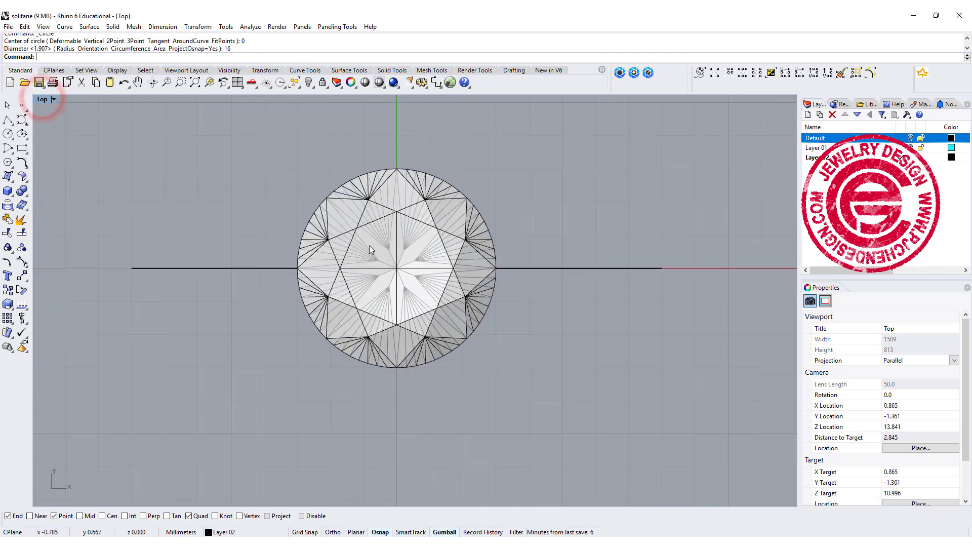
pyautogui.click(8, 121)
pyautogui.click(21, 119)
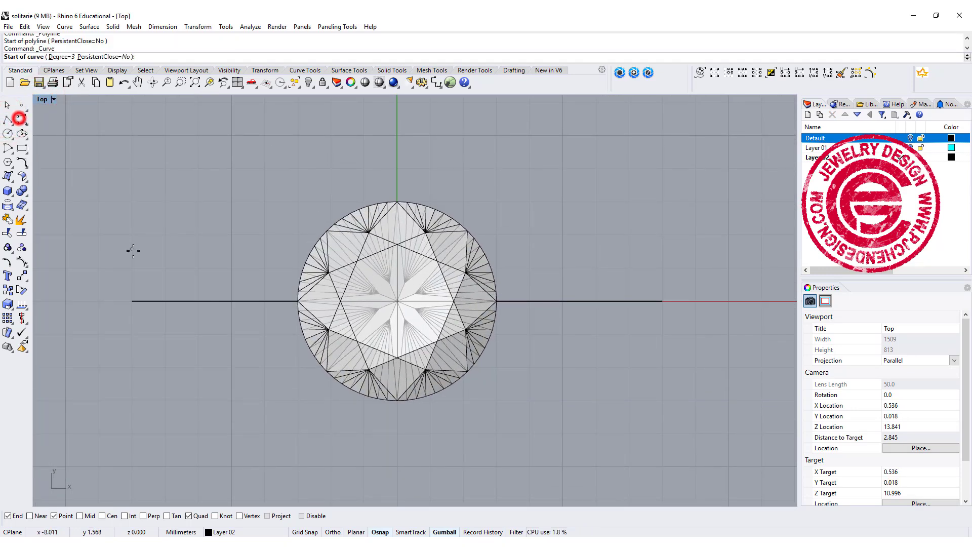
pyautogui.click(89, 272)
pyautogui.click(190, 270)
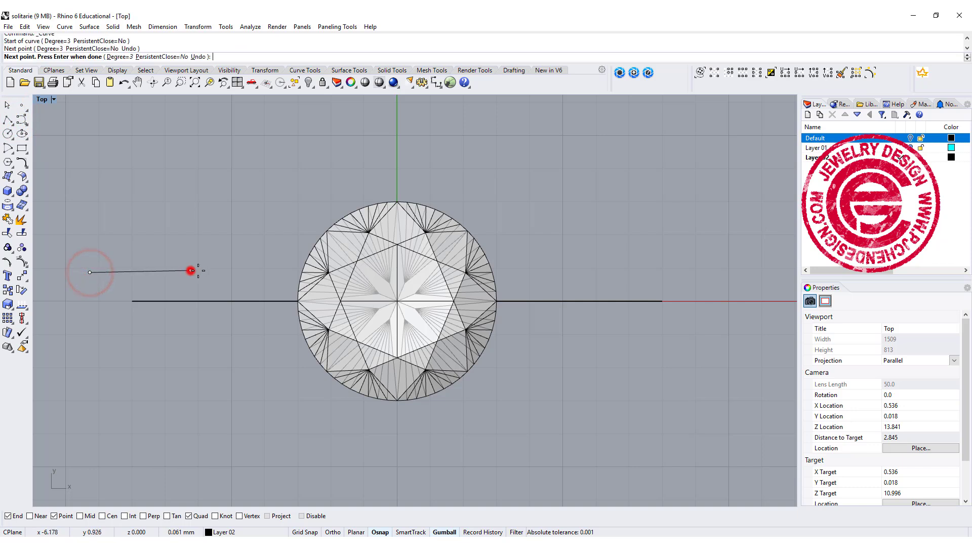
pyautogui.click(243, 268)
pyautogui.click(300, 215)
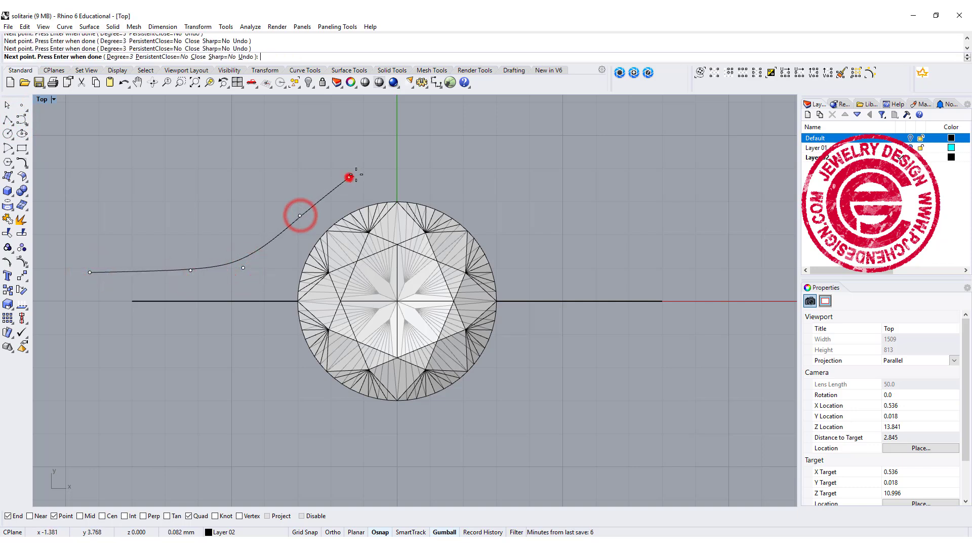
pyautogui.click(349, 177)
pyautogui.click(397, 168)
pyautogui.click(446, 178)
pyautogui.click(482, 210)
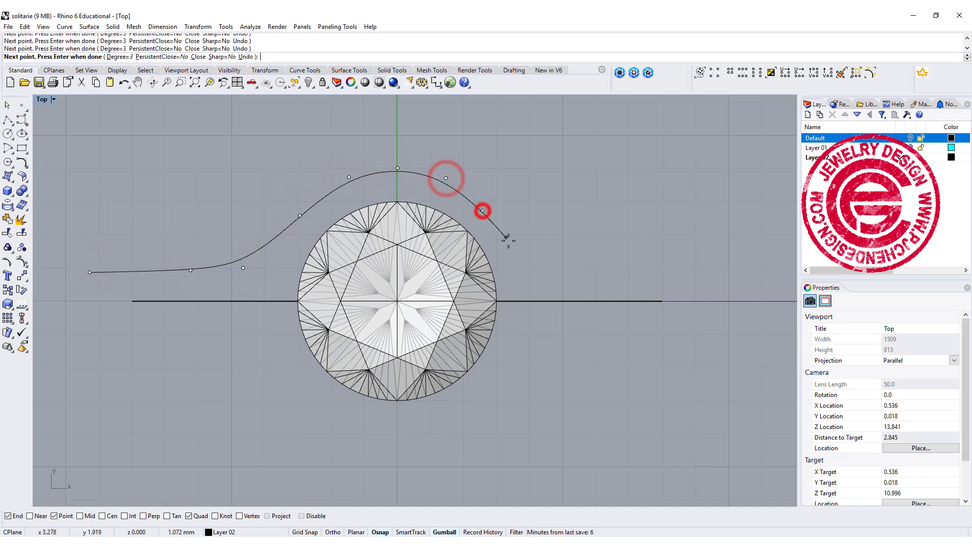
pyautogui.click(517, 255)
pyautogui.click(544, 274)
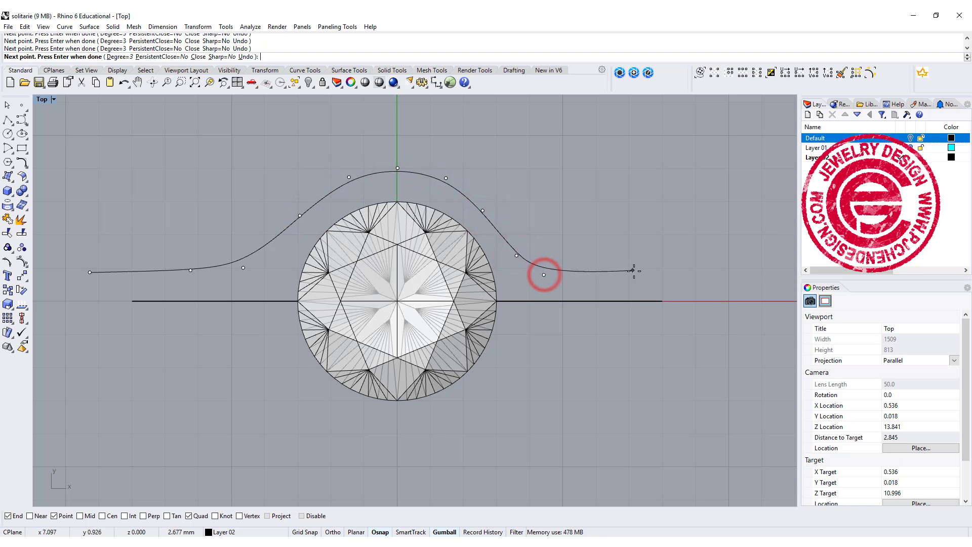
pyautogui.click(648, 269)
pyautogui.click(682, 270)
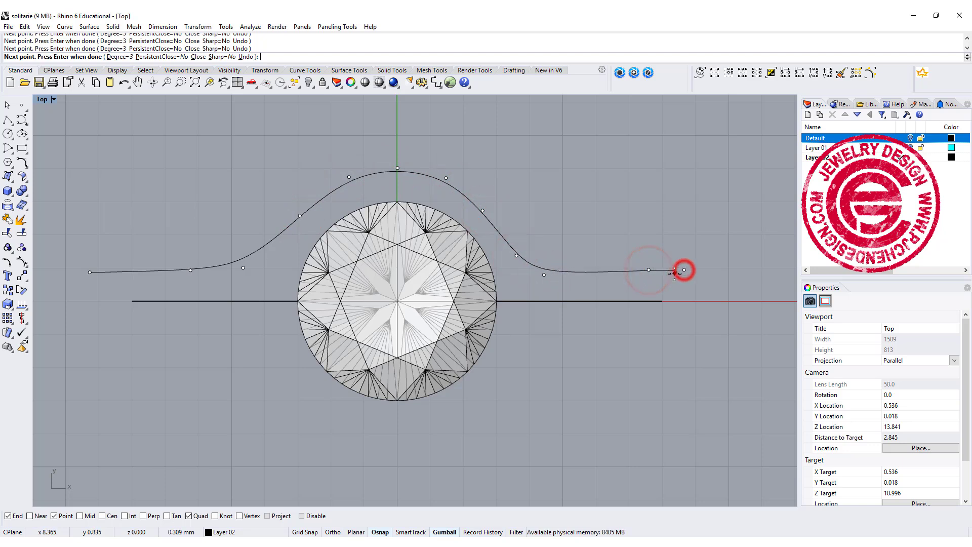
pyautogui.press('Return')
# Show the arched curve's control points and move the right shoulder point slightly outward from the stone
pyautogui.click(223, 266)
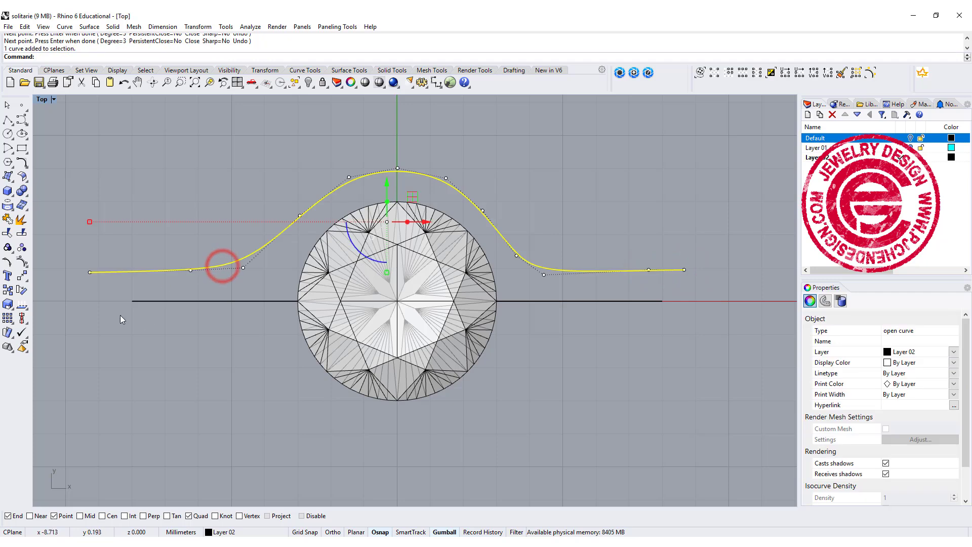
pyautogui.click(153, 301)
pyautogui.click(461, 189)
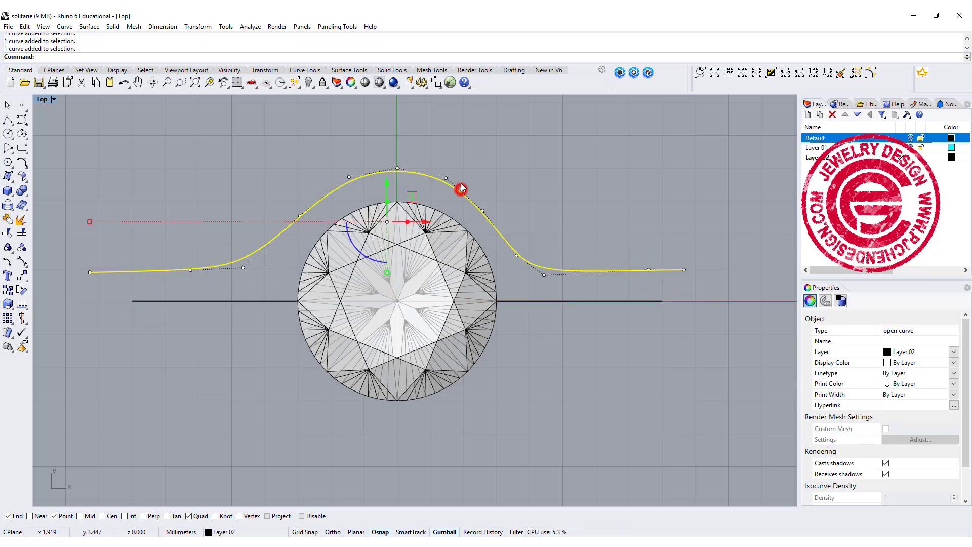
pyautogui.press('F10')
pyautogui.click(483, 210)
pyautogui.moveTo(509, 191); pyautogui.dragTo(517, 190)
# Reposition the two left shoulder control points of the arched curve to smooth its slope around the stone
pyautogui.click(300, 216)
pyautogui.moveTo(325, 190); pyautogui.dragTo(336, 192)
pyautogui.click(348, 178)
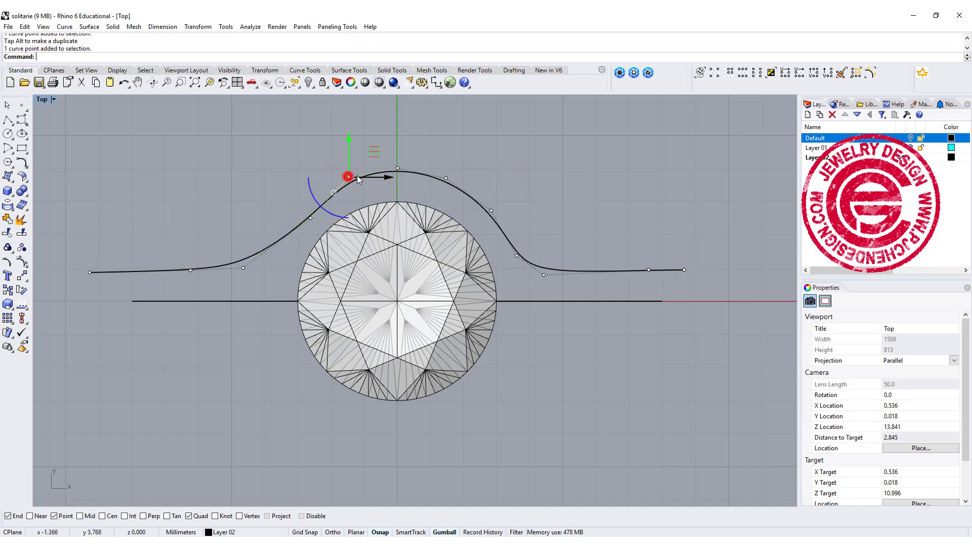
pyautogui.moveTo(374, 151); pyautogui.dragTo(387, 153)
pyautogui.click(311, 218)
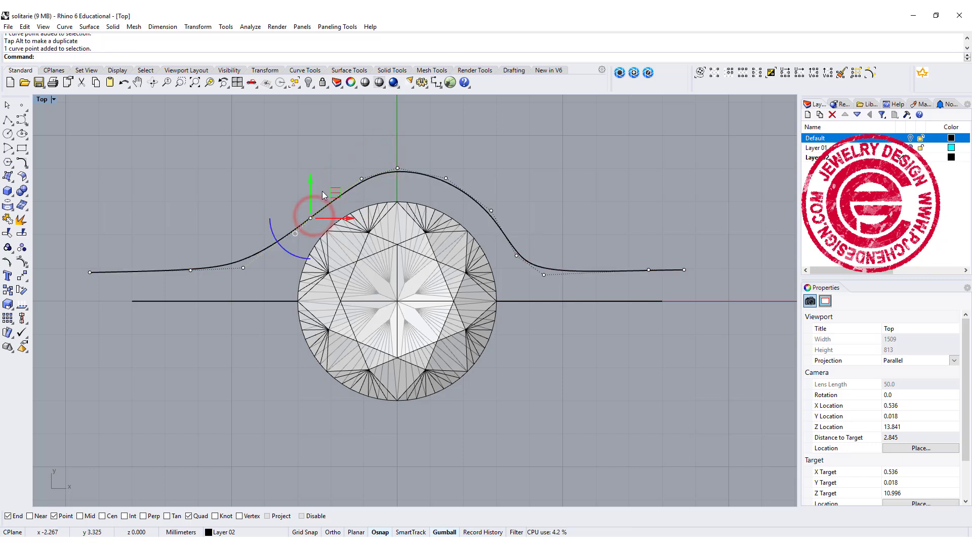
pyautogui.moveTo(334, 192); pyautogui.dragTo(330, 189)
pyautogui.click(362, 179)
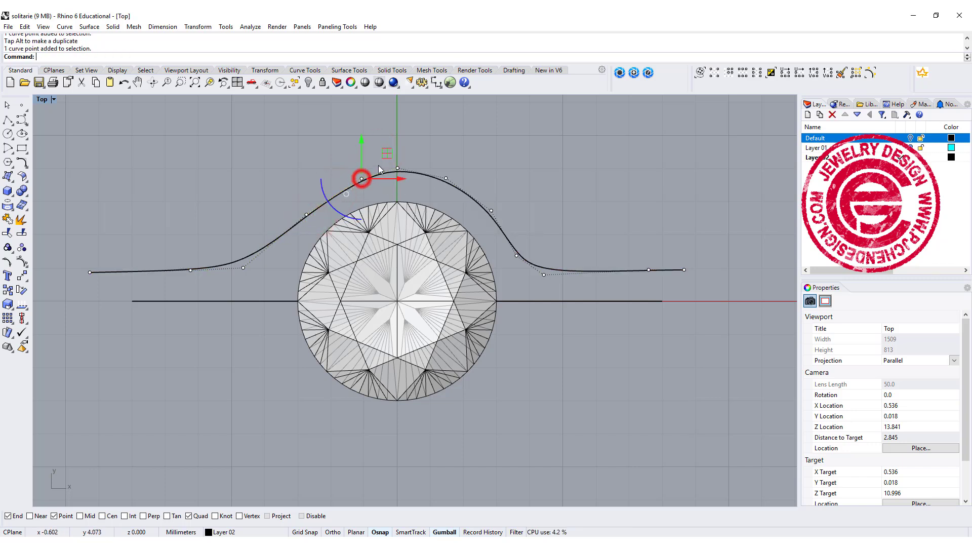
pyautogui.moveTo(387, 153); pyautogui.dragTo(377, 156)
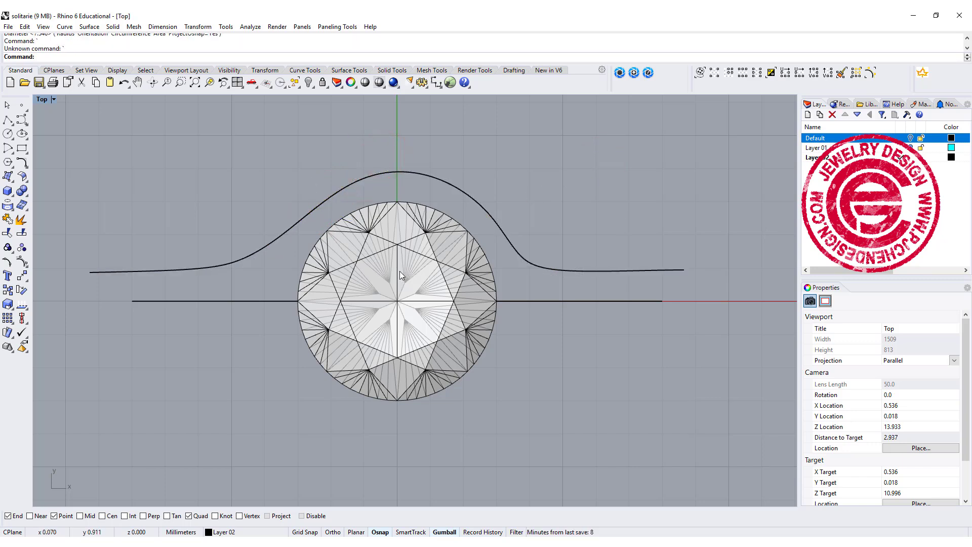
# Draw a circle slightly wider than the stone, centred just above its middle on the vertical axis, and shift it up and to the left
pyautogui.rightClick(400, 270)
pyautogui.click(398, 276)
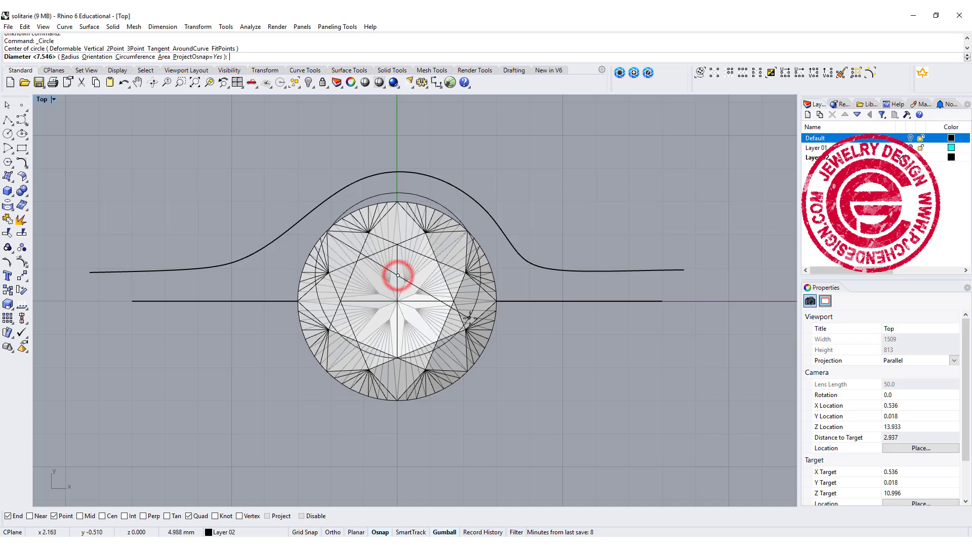
pyautogui.press('F8')
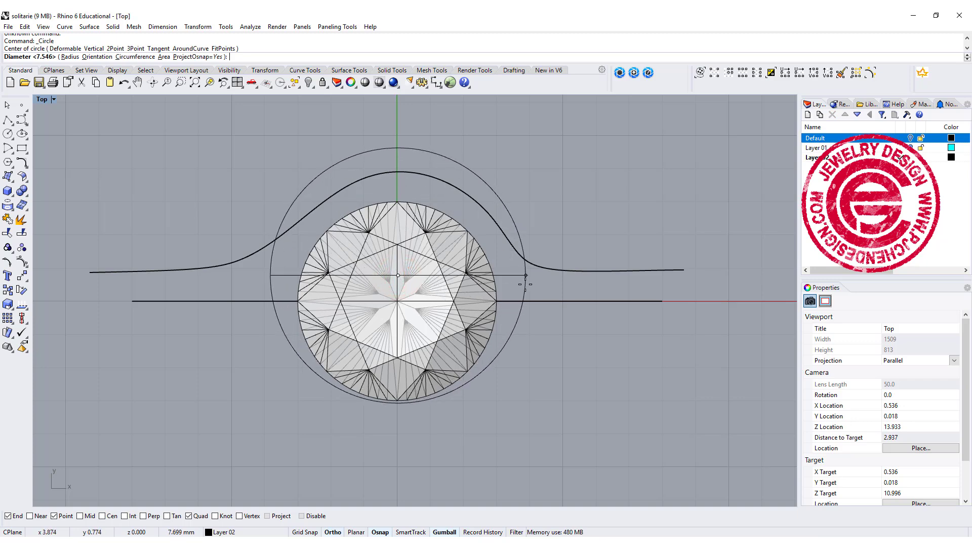
pyautogui.click(520, 275)
pyautogui.click(519, 275)
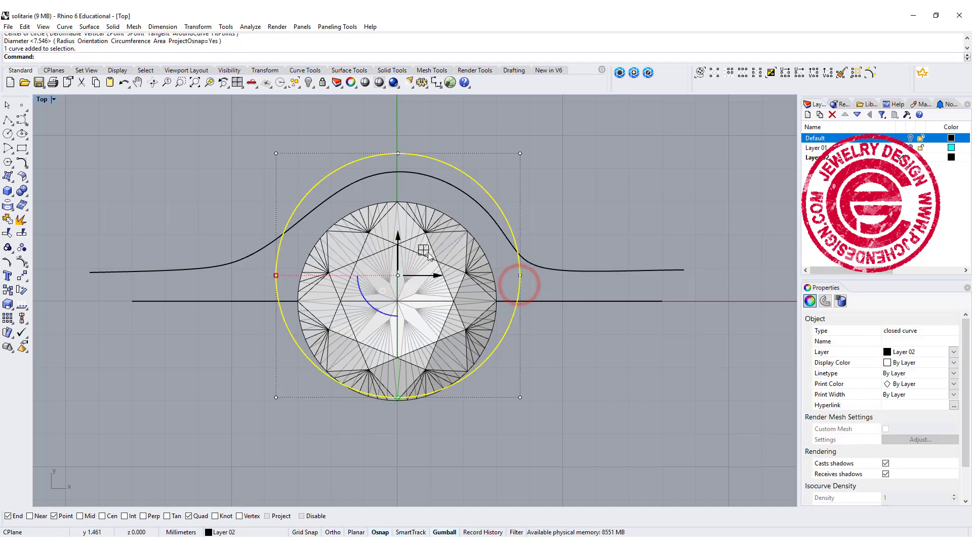
pyautogui.moveTo(427, 251); pyautogui.dragTo(395, 226)
pyautogui.click(538, 184)
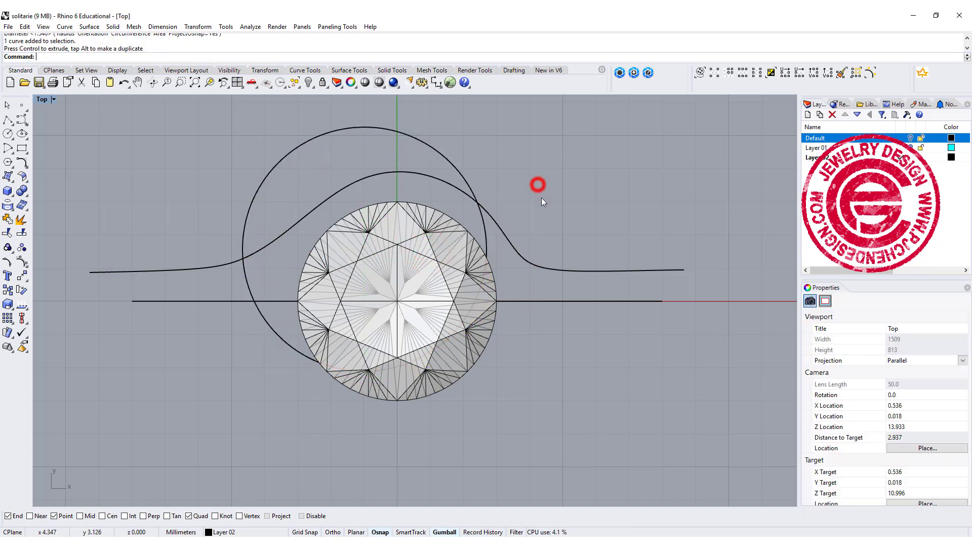
# Split the offset circle at one point under the stone's lower left and one at its upper right, and delete the lower-right arc
pyautogui.click(20, 219)
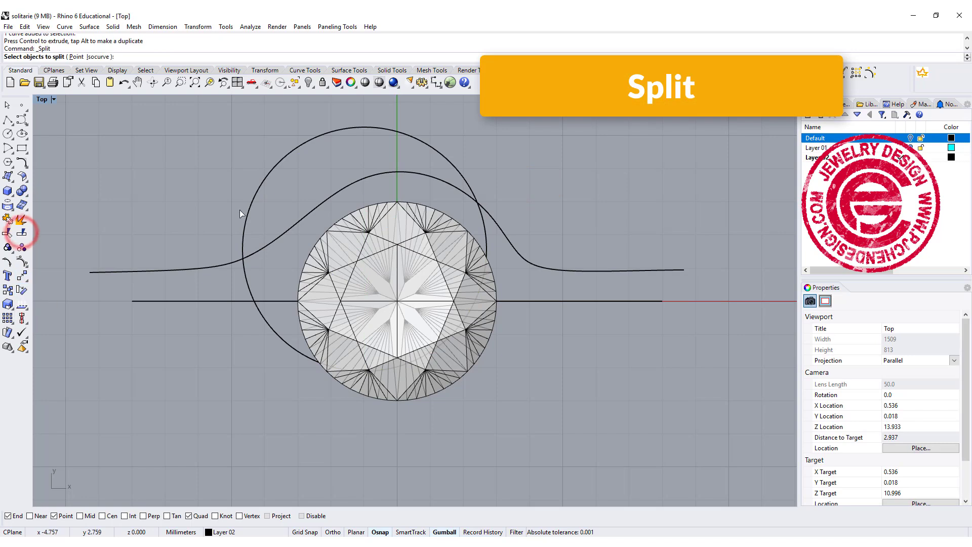
pyautogui.click(251, 205)
pyautogui.click(140, 56)
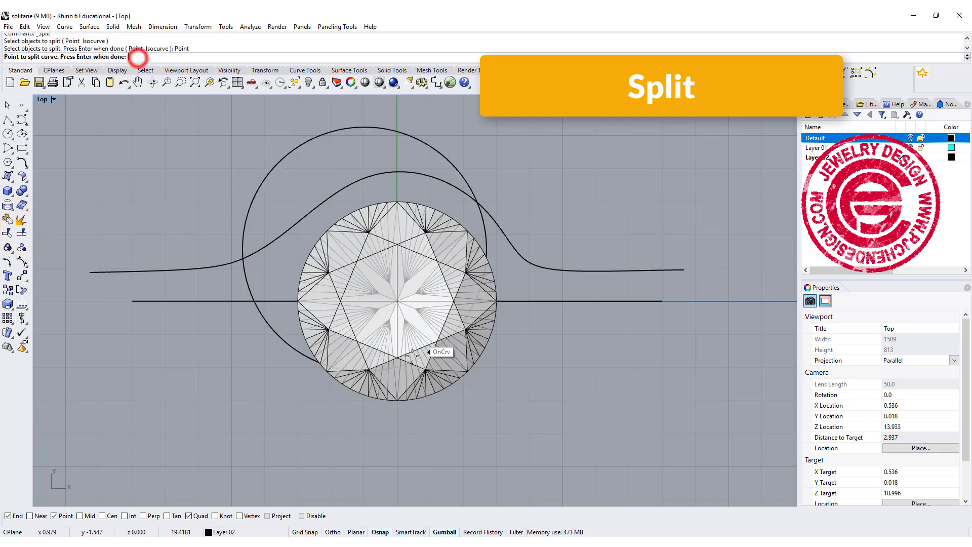
pyautogui.click(339, 368)
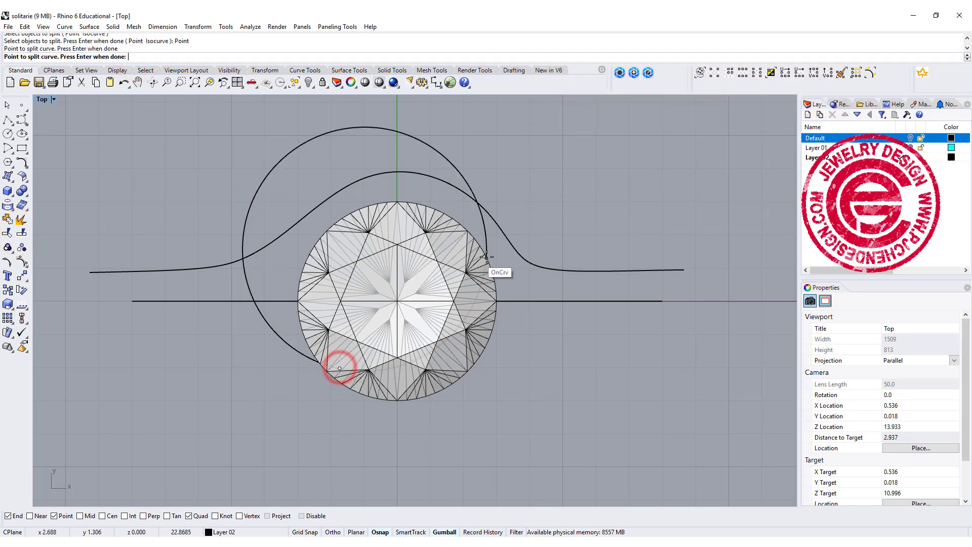
pyautogui.click(483, 235)
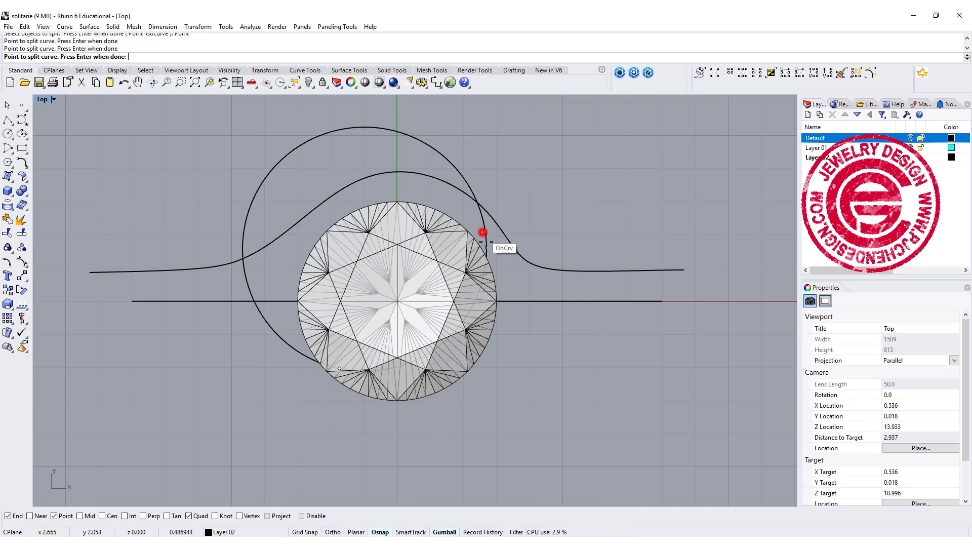
pyautogui.press('Return')
pyautogui.click(487, 245)
pyautogui.press('Delete')
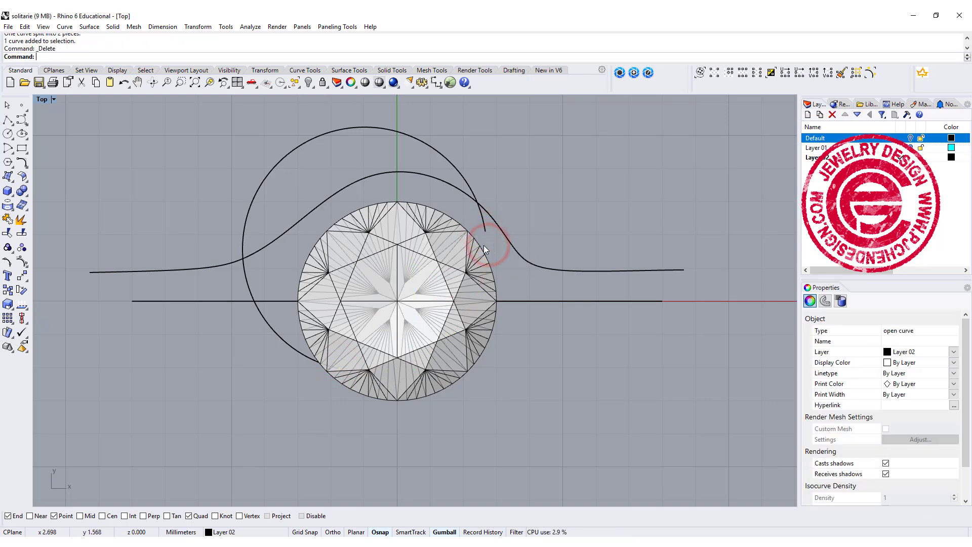
# Duplicate the finger circle in place and raise the copy's upper control points so its top reaches the stone's lower half
pyautogui.click(322, 206)
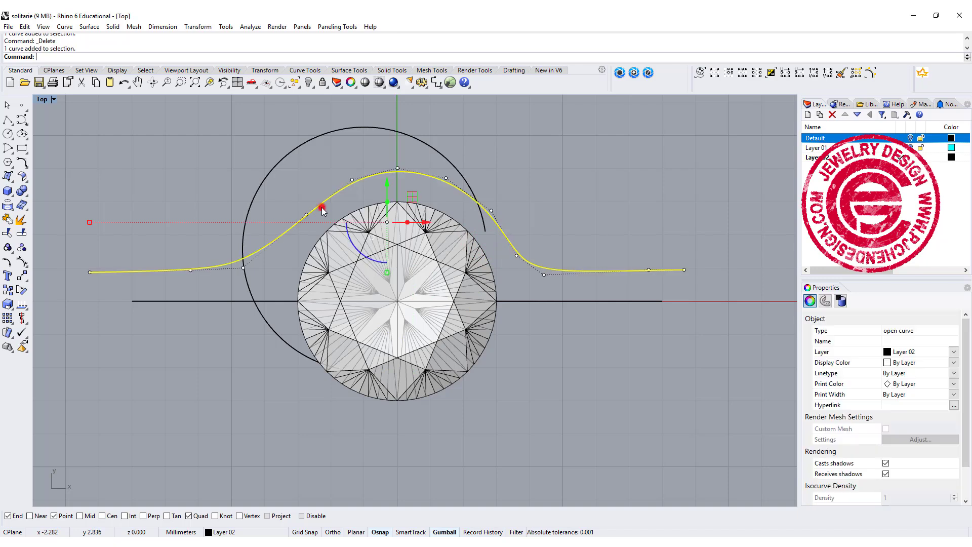
pyautogui.click(628, 184)
pyautogui.click(226, 394)
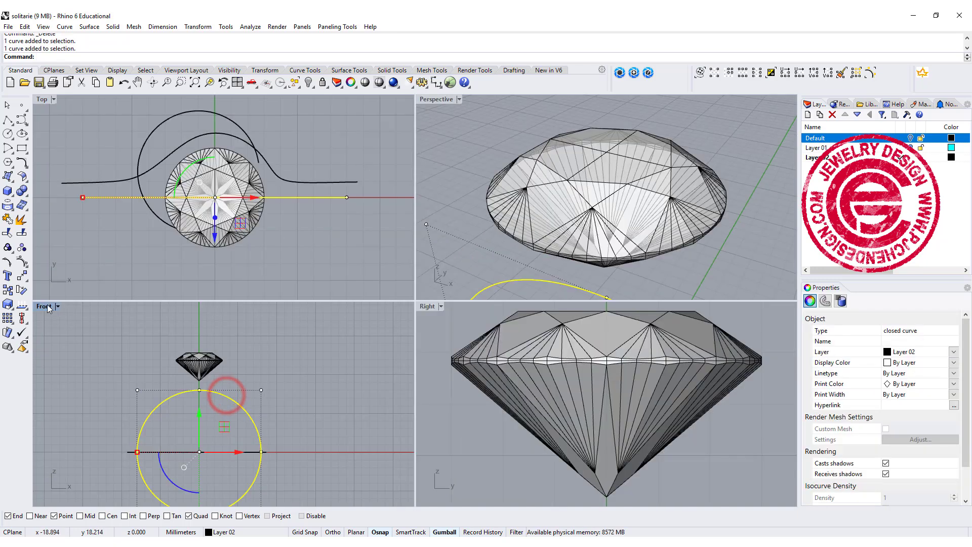
pyautogui.click(45, 305)
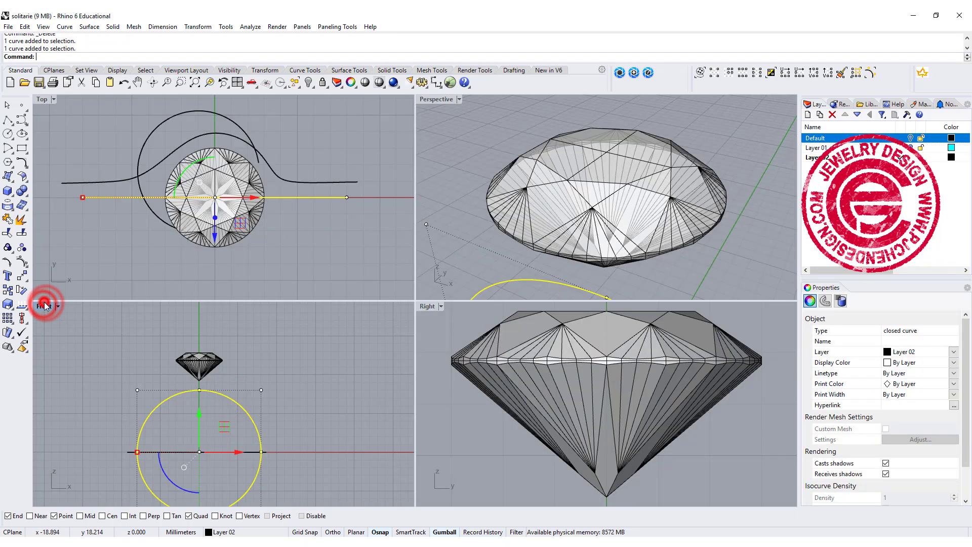
pyautogui.doubleClick(44, 306)
pyautogui.moveTo(471, 290); pyautogui.dragTo(454, 238, button='right')
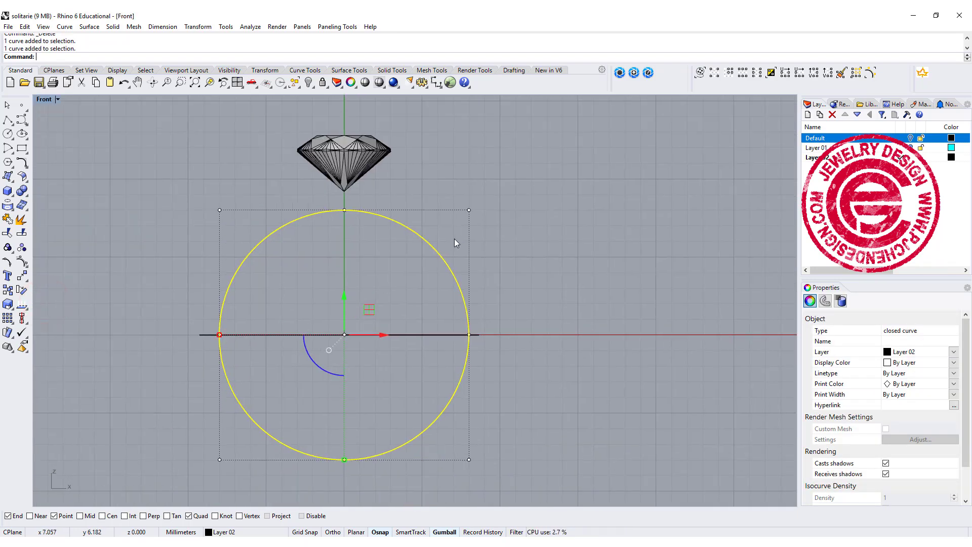
pyautogui.moveTo(167, 194); pyautogui.dragTo(512, 220)
pyautogui.moveTo(359, 174); pyautogui.dragTo(405, 257, button='right')
pyautogui.moveTo(391, 257); pyautogui.dragTo(391, 213)
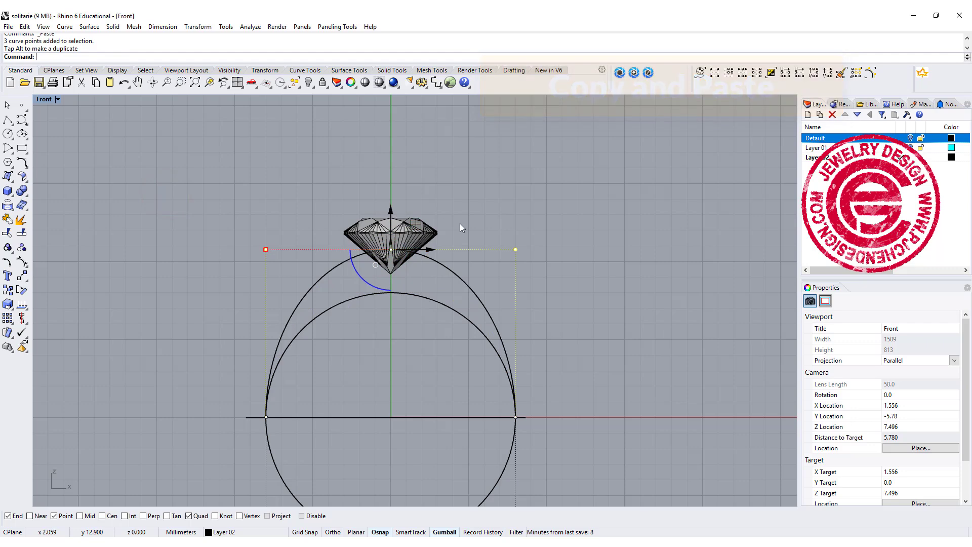
pyautogui.click(317, 282)
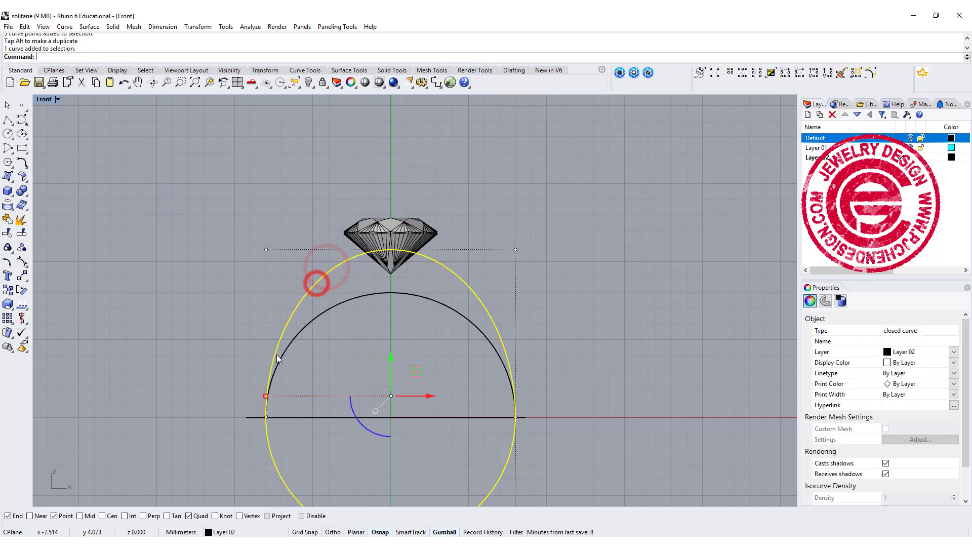
pyautogui.click(314, 320)
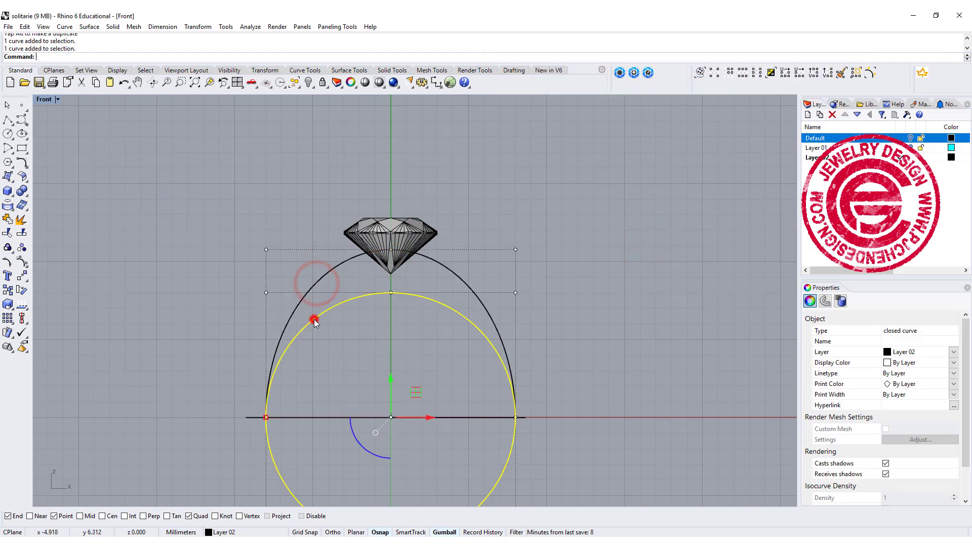
pyautogui.click(318, 278)
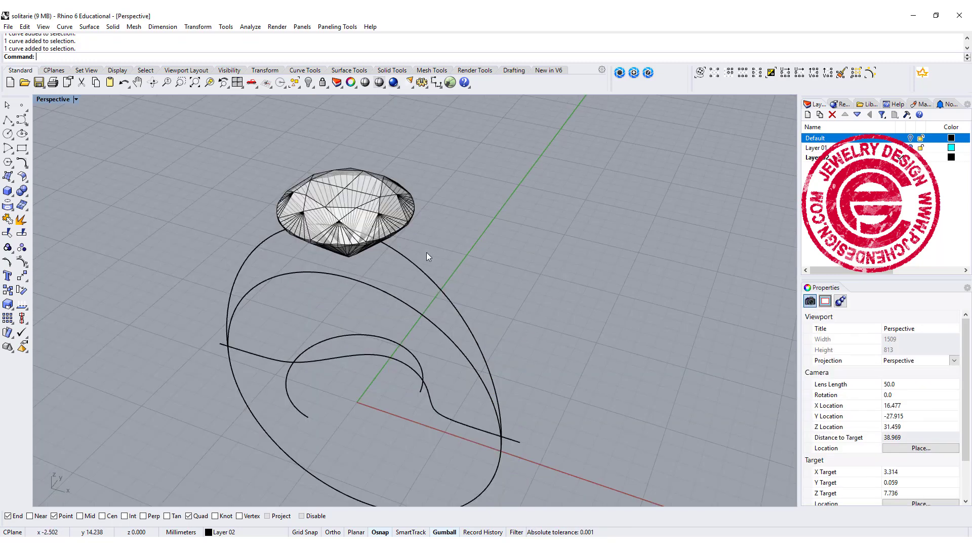
pyautogui.click(424, 272)
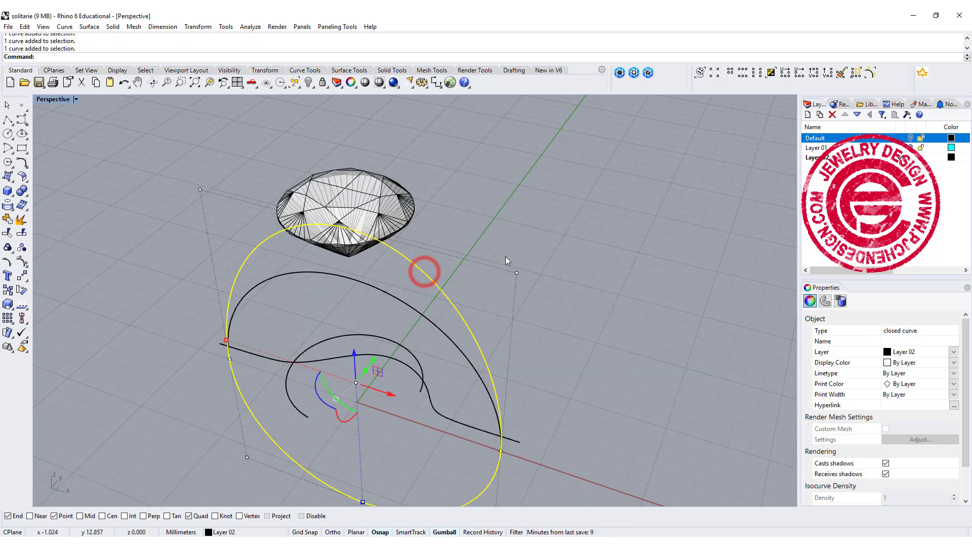
pyautogui.click(606, 229)
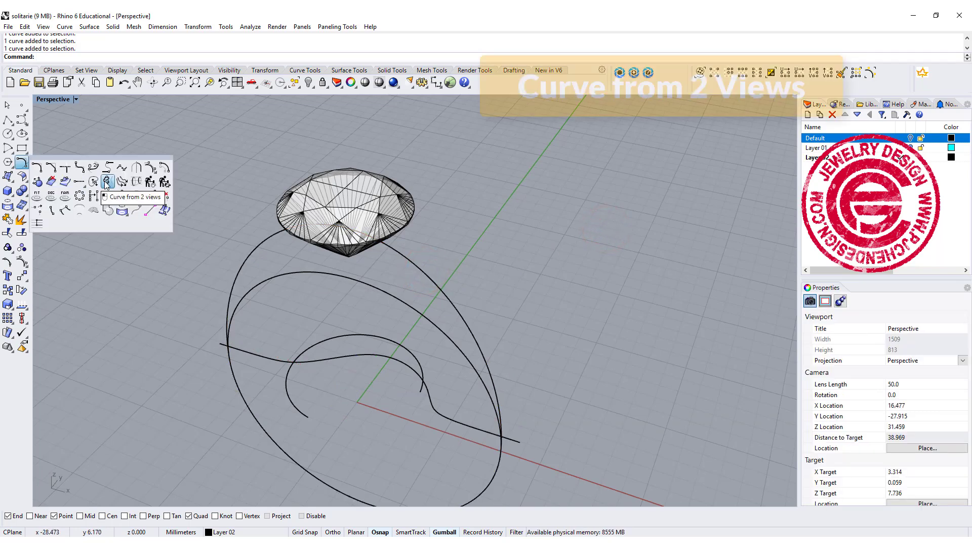
# Create a 3D band curve with Curve from 2 Views, using the flat arched curve and the raised oval
pyautogui.click(22, 162)
pyautogui.click(106, 182)
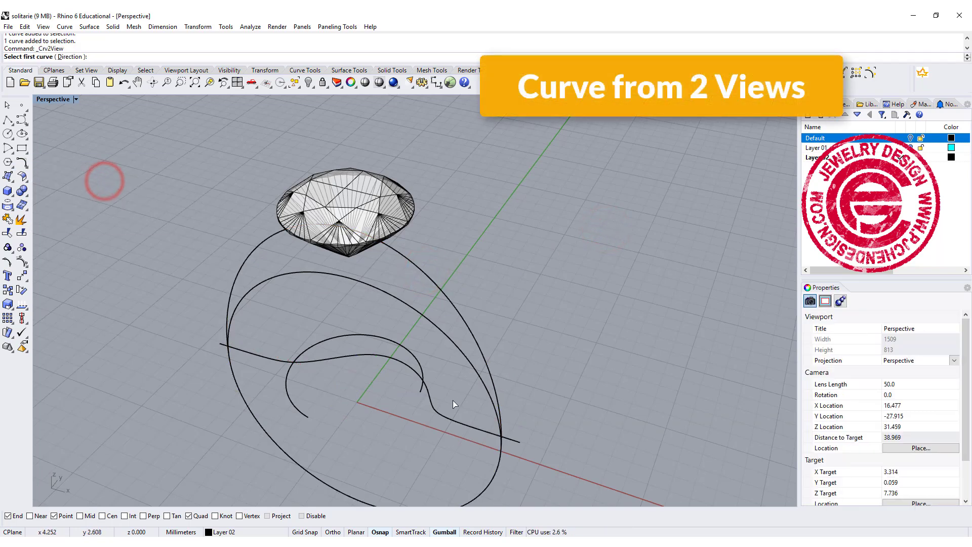
pyautogui.click(450, 418)
pyautogui.click(464, 326)
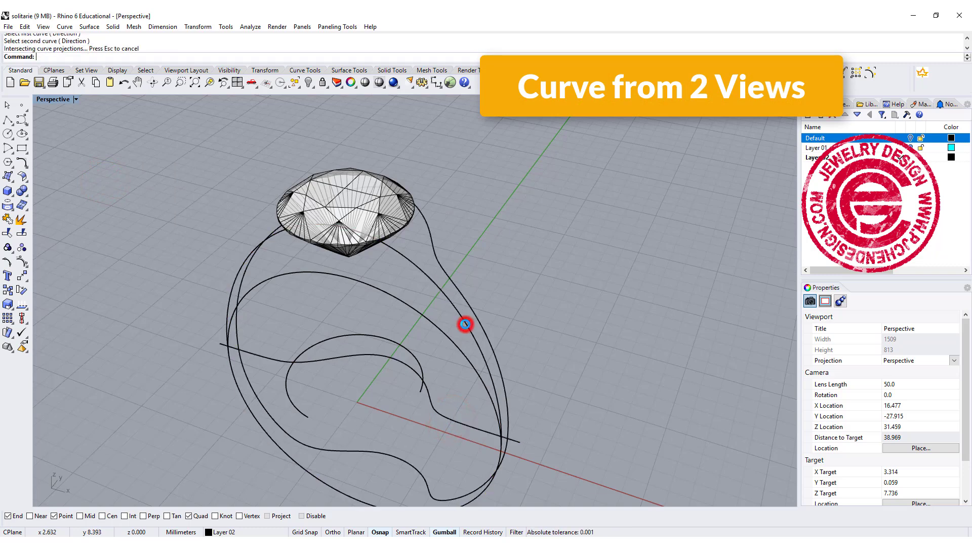
# Set the new 3D band curve's display color to Red and delete the extra curve
pyautogui.moveTo(463, 324); pyautogui.dragTo(472, 332, button='right')
pyautogui.click(470, 333)
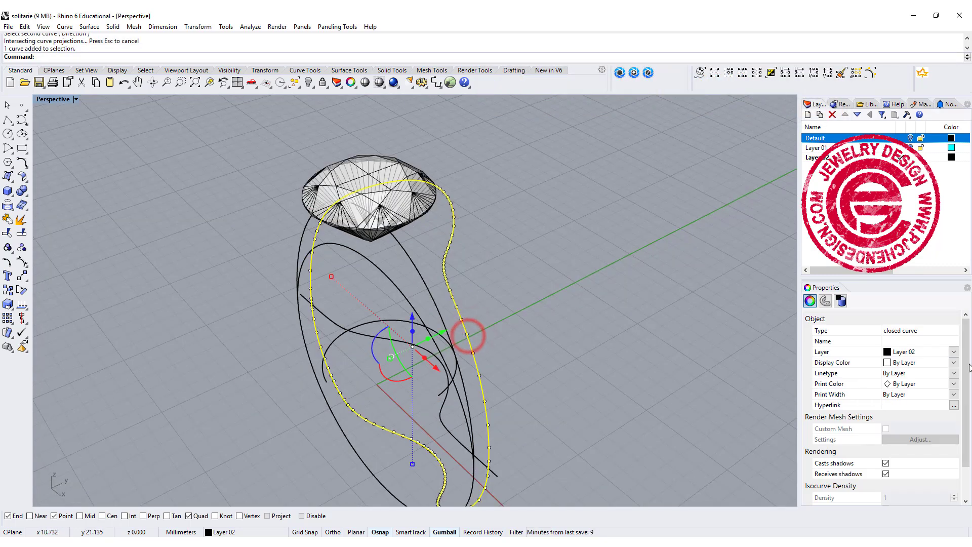
pyautogui.click(954, 363)
pyautogui.press('Delete')
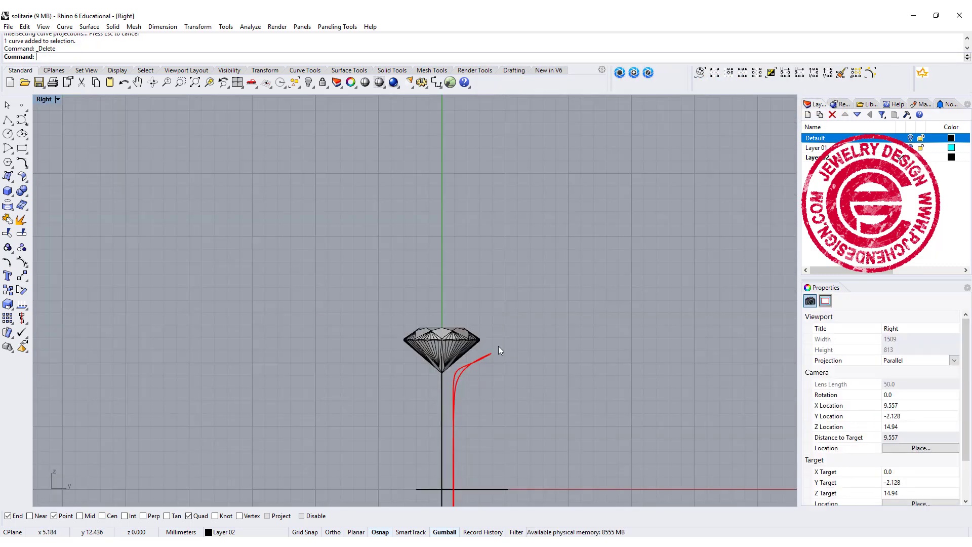
# Draw a straight diagonal line in the Right view, rising from below the stone's tip and crossing the red curve beside the stone
pyautogui.click(8, 120)
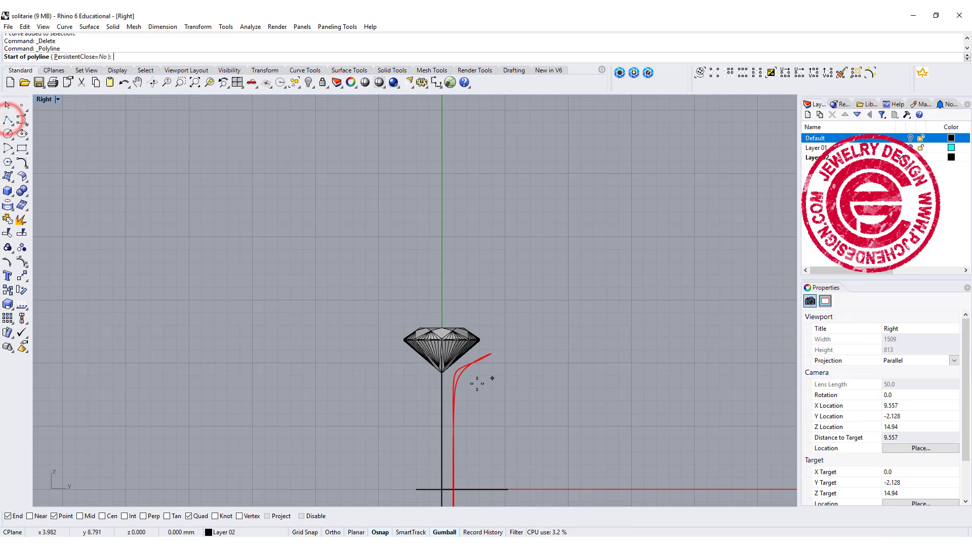
pyautogui.click(430, 402)
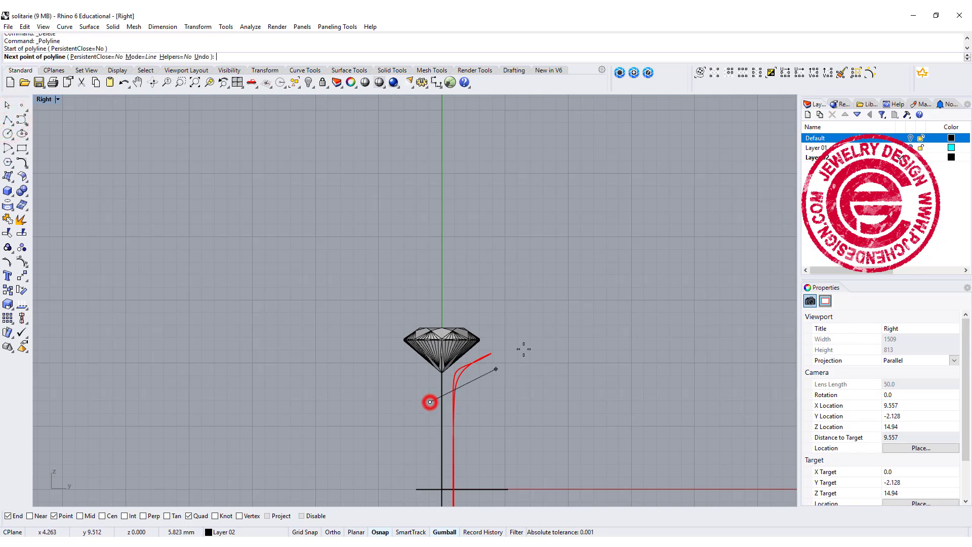
pyautogui.click(517, 316)
pyautogui.press('Return')
pyautogui.click(491, 357)
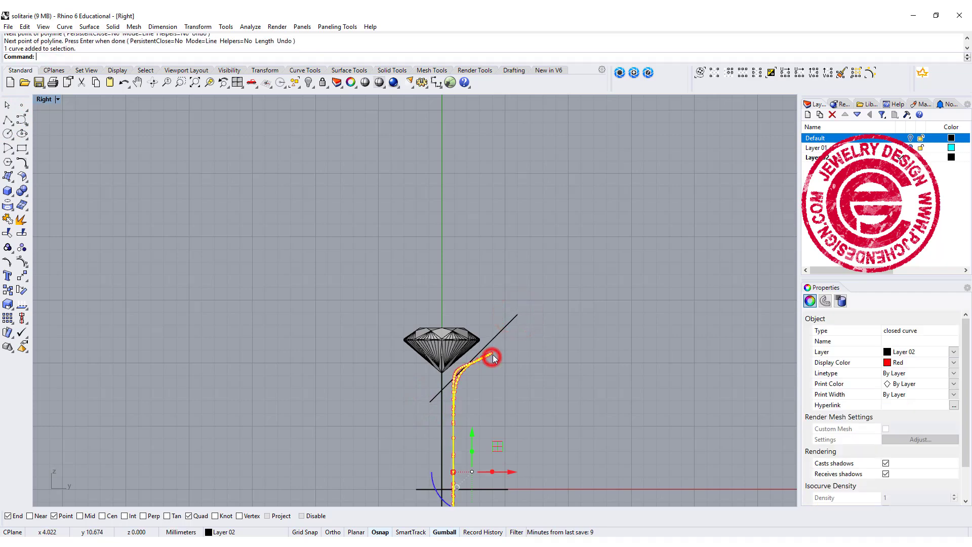
pyautogui.click(557, 360)
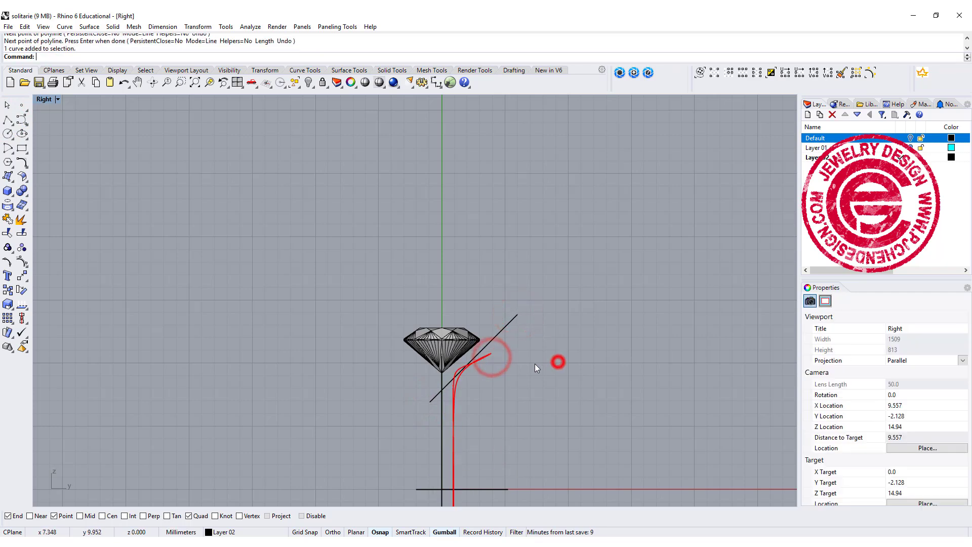
# Create a tilted swirl curve beside the stone with Curve from 2 Views, using the diagonal line and the flat offset arc
pyautogui.doubleClick(45, 100)
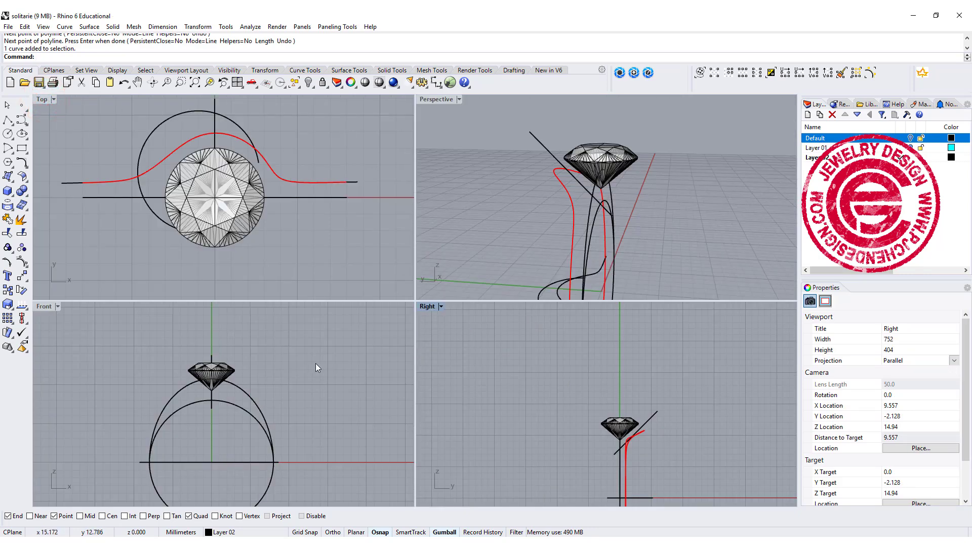
pyautogui.moveTo(617, 239); pyautogui.dragTo(585, 216, button='right')
pyautogui.click(21, 162)
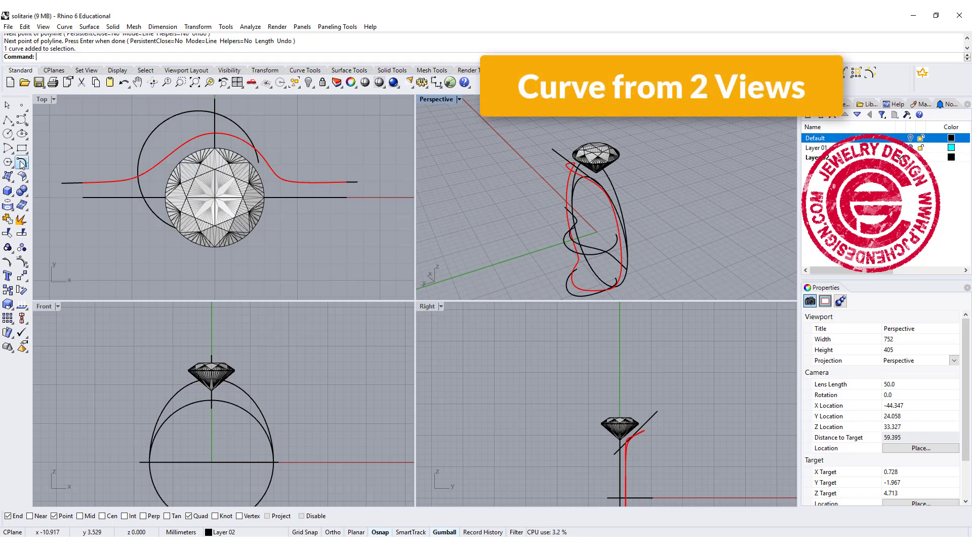
pyautogui.click(107, 182)
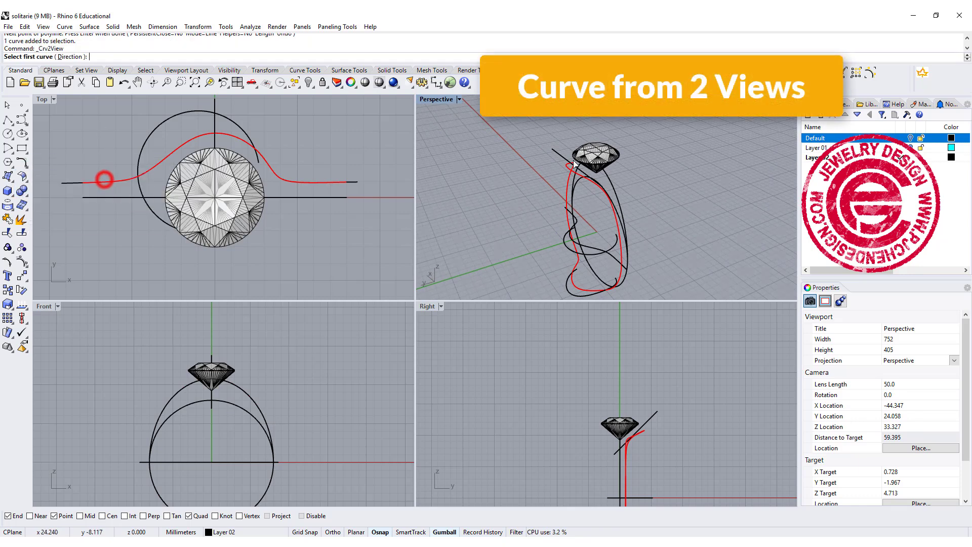
pyautogui.click(556, 151)
pyautogui.click(598, 253)
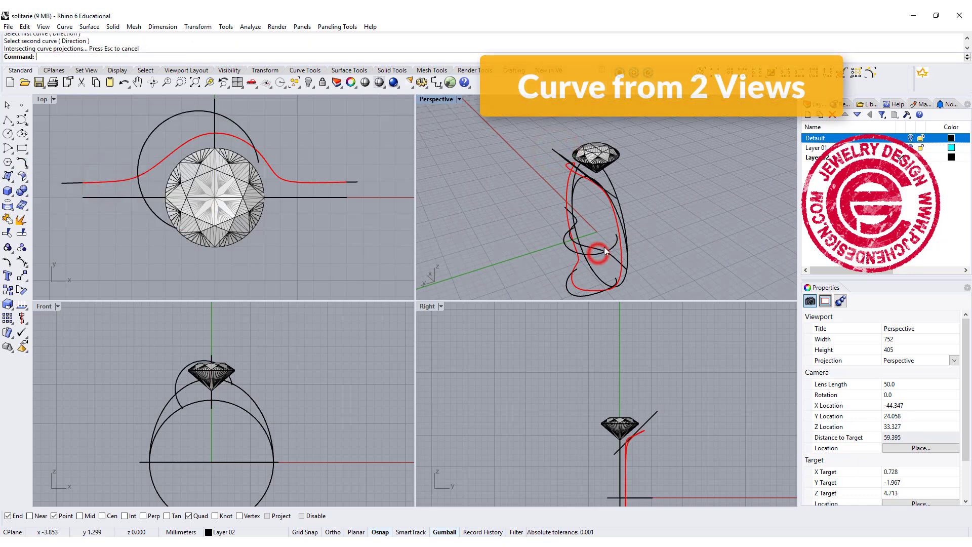
# Set the tilted swirl curve's display color to Red
pyautogui.moveTo(698, 194); pyautogui.dragTo(629, 201, button='right')
pyautogui.click(551, 174)
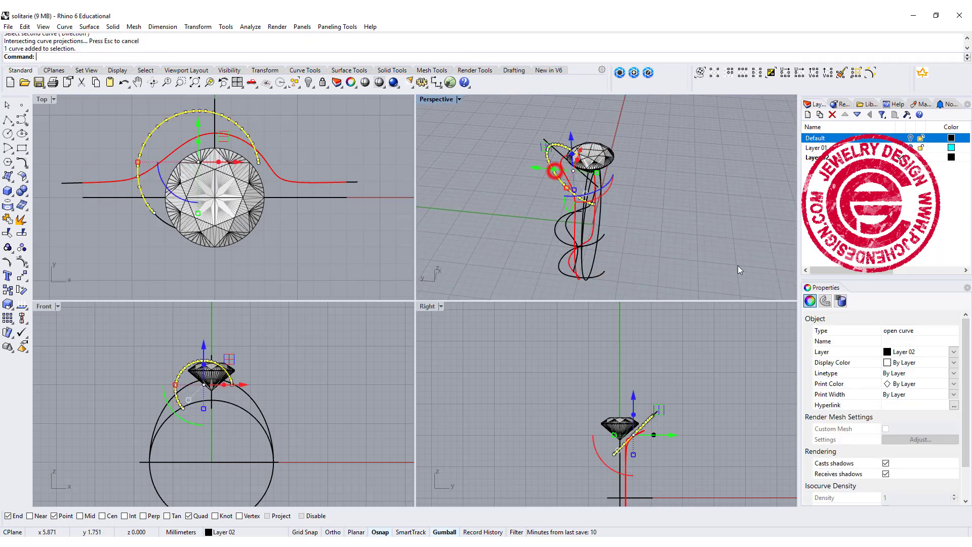
pyautogui.click(954, 363)
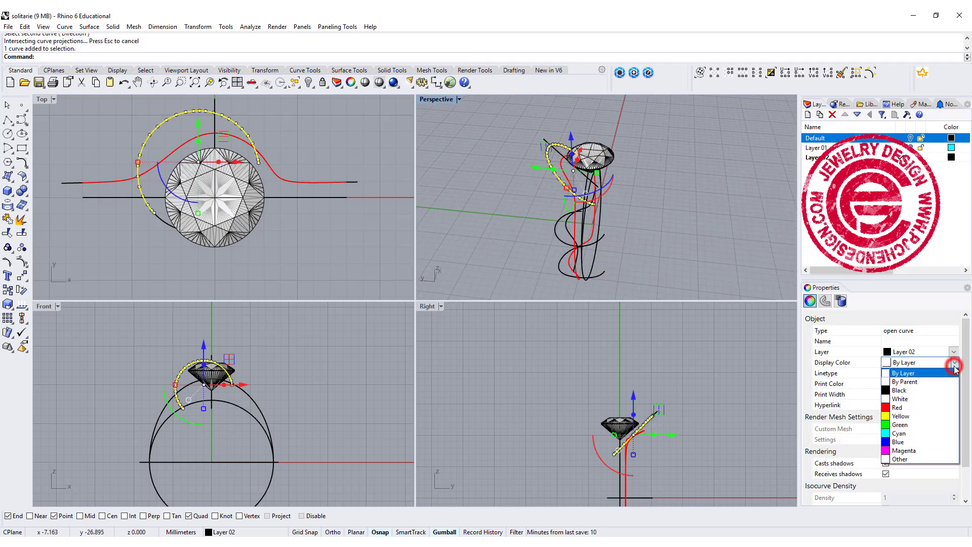
pyautogui.click(928, 406)
pyautogui.click(717, 207)
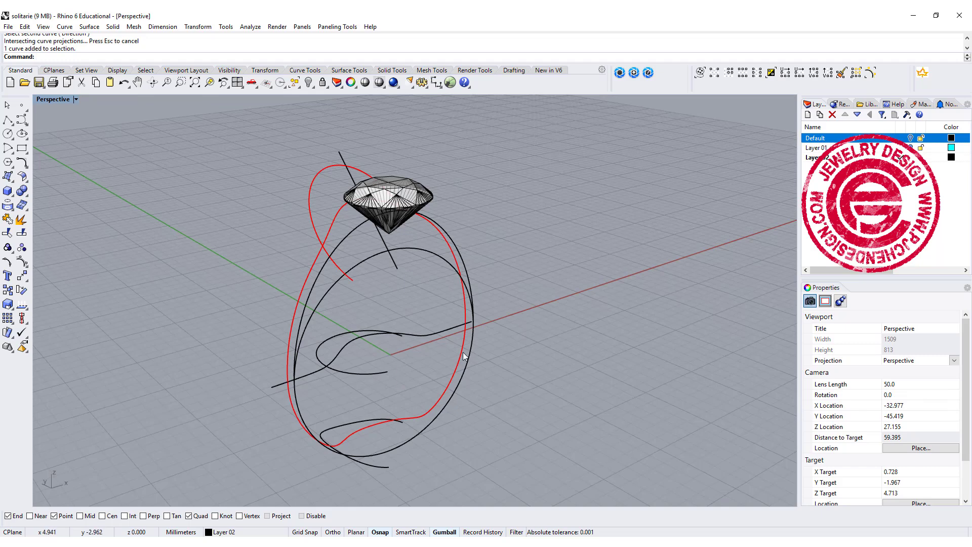
# Trim away the lower half of the red band curve, using the flat arched curve as the cutting object
pyautogui.click(271, 386)
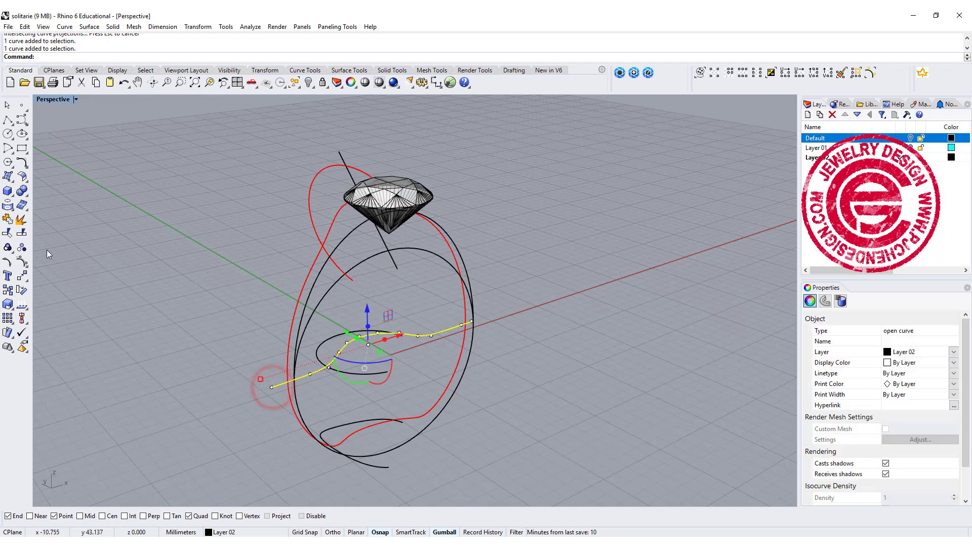
pyautogui.click(7, 234)
pyautogui.click(292, 404)
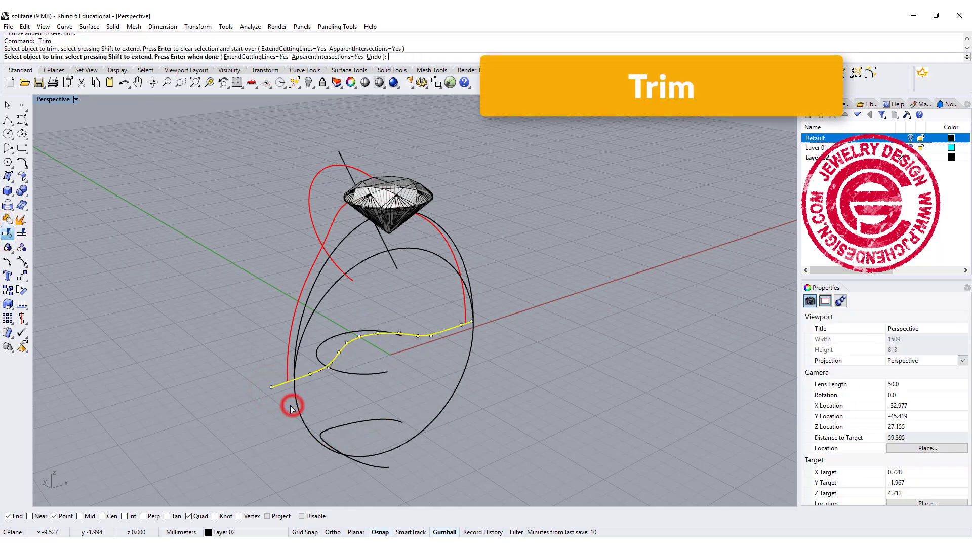
pyautogui.moveTo(548, 311)
pyautogui.mouseDown(button='right')
pyautogui.moveTo(668, 299)
pyautogui.moveTo(560, 313)
pyautogui.mouseUp(button='right')
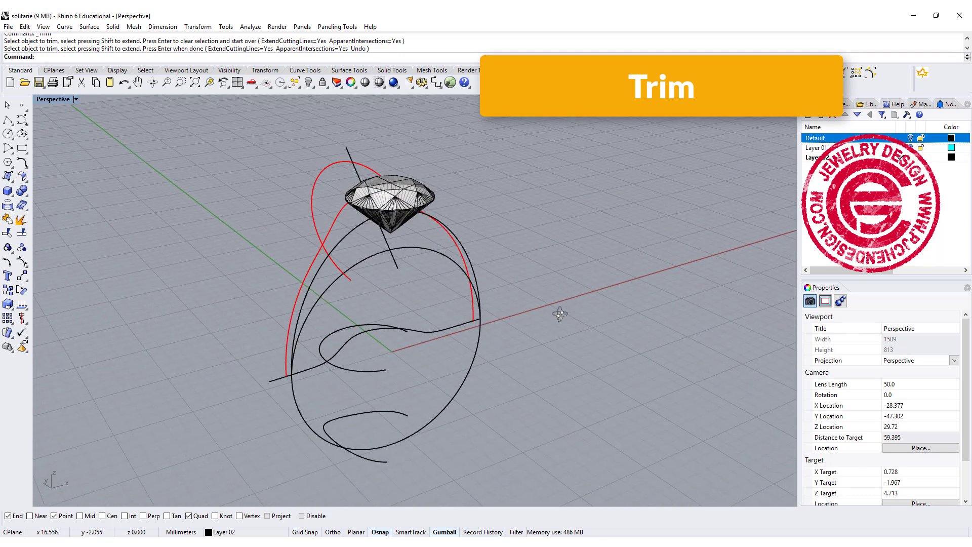
pyautogui.press('Return')
# Delete the leftover arc near the ring's base, and hide the two flat layout curves and the diagonal line
pyautogui.click(378, 411)
pyautogui.press('Delete')
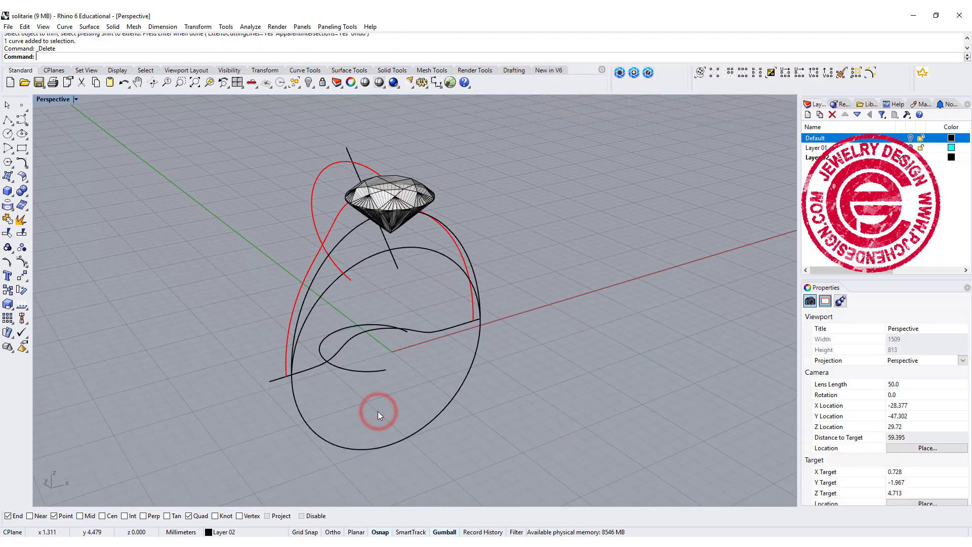
pyautogui.moveTo(391, 390); pyautogui.dragTo(356, 311)
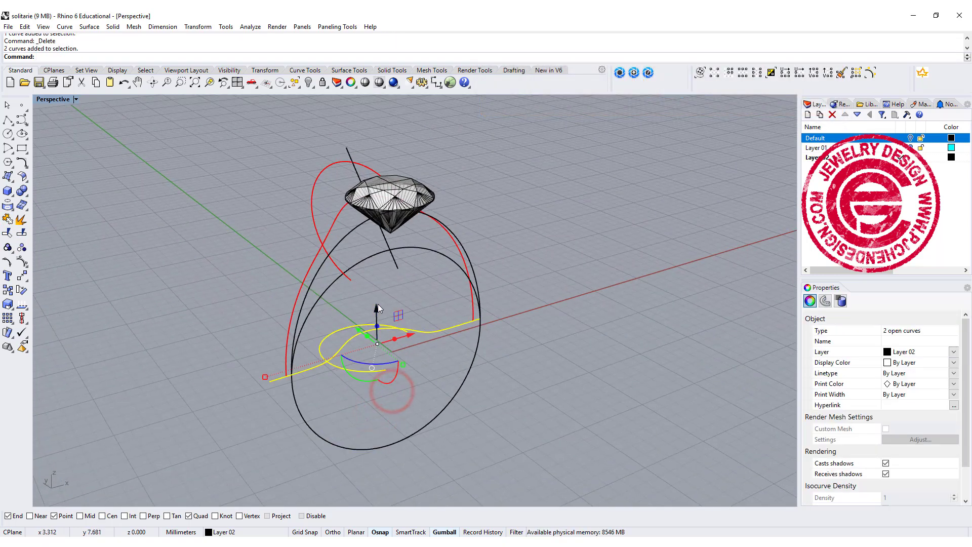
pyautogui.click(395, 266)
pyautogui.click(220, 235)
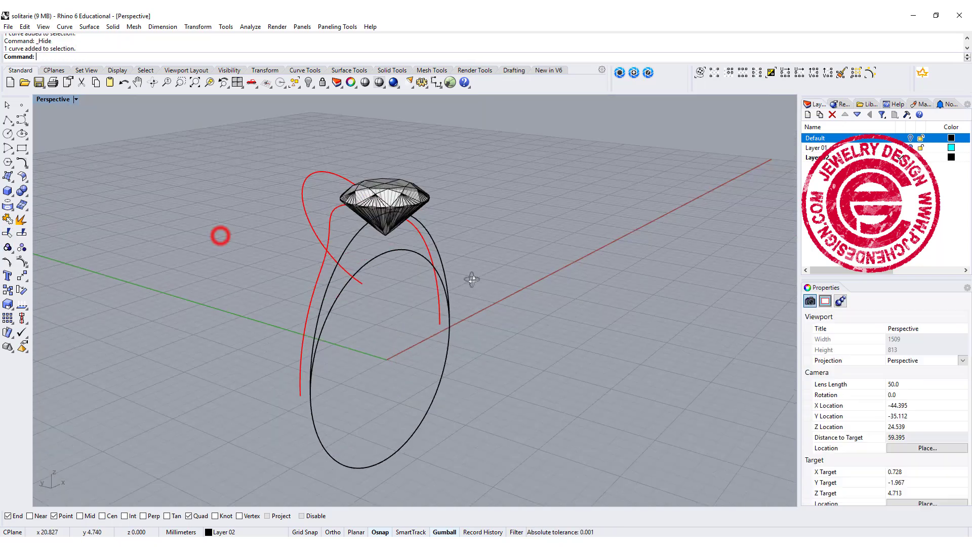
# Rebuild both red curves, the band curve and the tilted swirl, with a point count of 12 and degree 3
pyautogui.moveTo(471, 278); pyautogui.dragTo(312, 266, button='right')
pyautogui.click(315, 260)
pyautogui.click(314, 231)
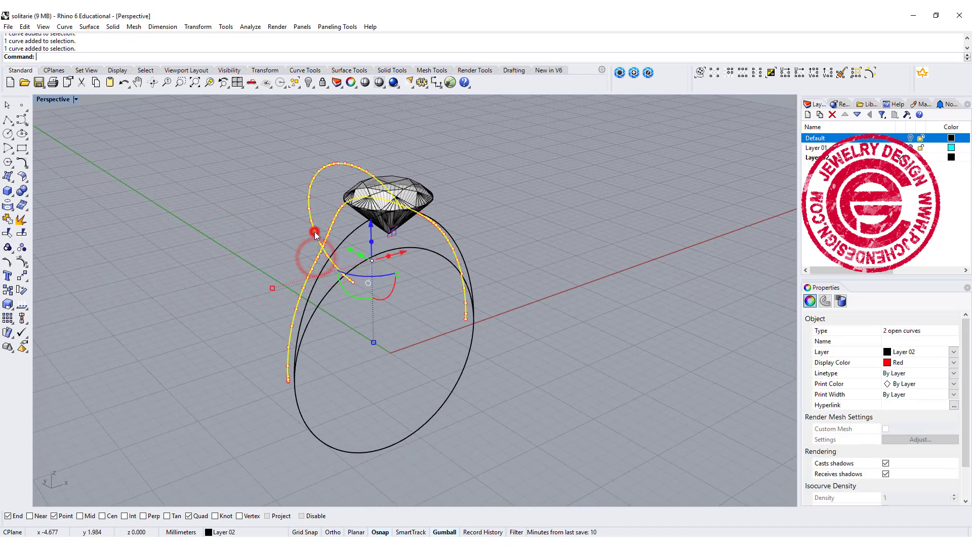
pyautogui.click(249, 234)
pyautogui.write('Rebuild')
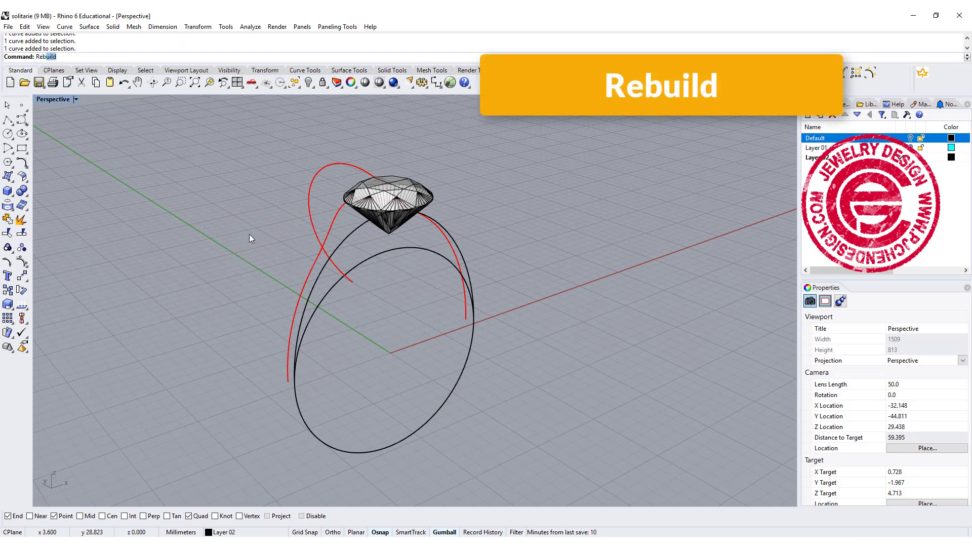
pyautogui.press('Return')
pyautogui.click(317, 258)
pyautogui.click(315, 244)
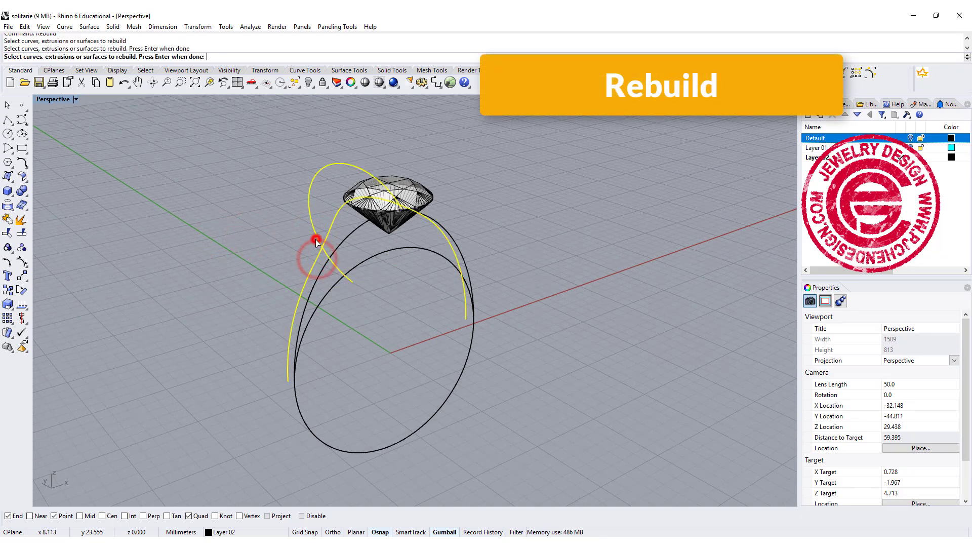
pyautogui.rightClick(251, 245)
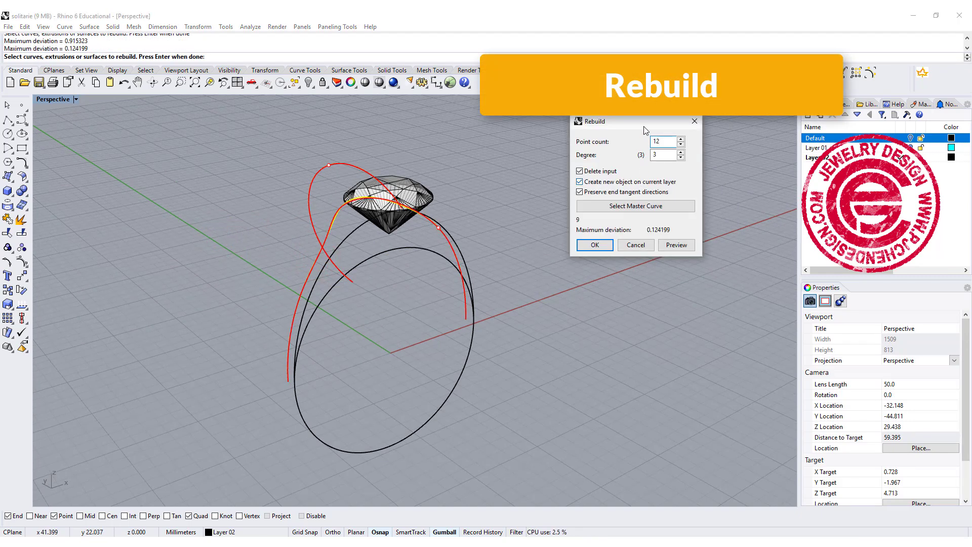
pyautogui.click(588, 245)
# Lower the control points on the red band curve's left shoulder so the curve dips toward the inner finger circle
pyautogui.moveTo(527, 194); pyautogui.dragTo(373, 227, button='right')
pyautogui.click(312, 242)
pyautogui.click(342, 228)
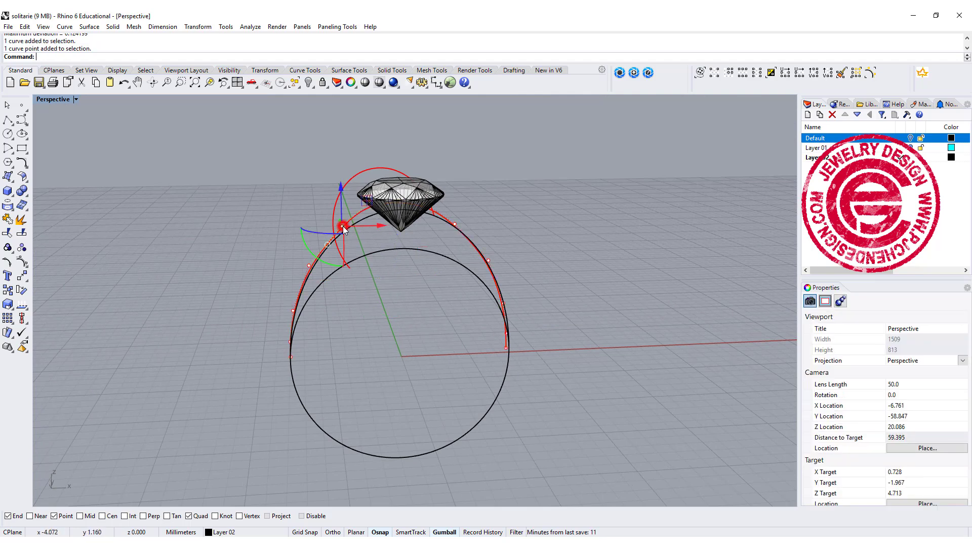
pyautogui.keyDown('shift'); pyautogui.click(309, 264); pyautogui.keyUp('shift')
pyautogui.moveTo(326, 207); pyautogui.dragTo(329, 228)
pyautogui.scroll(5, 314, 291)
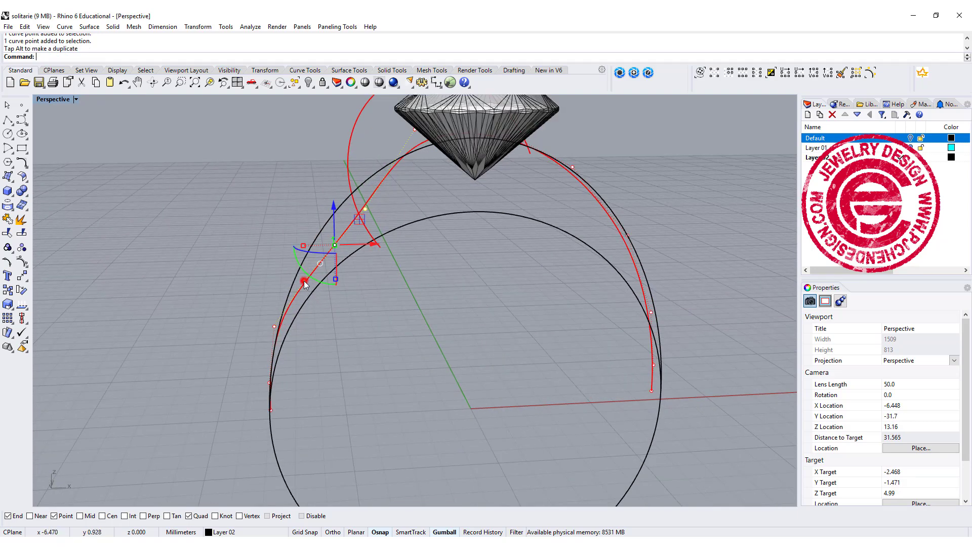
pyautogui.click(305, 283)
pyautogui.moveTo(334, 279); pyautogui.dragTo(334, 282)
pyautogui.moveTo(394, 186); pyautogui.dragTo(393, 177, button='right')
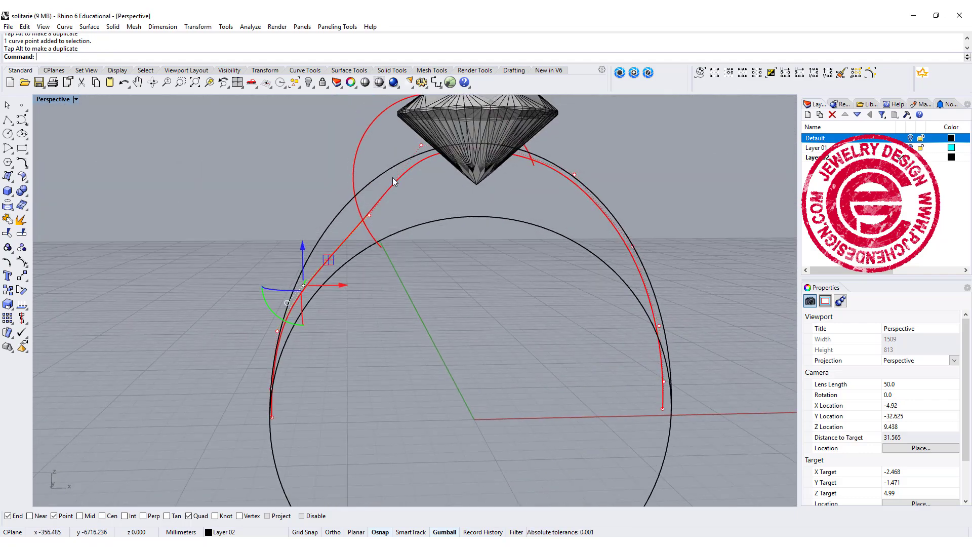
pyautogui.click(397, 185)
pyautogui.click(462, 288)
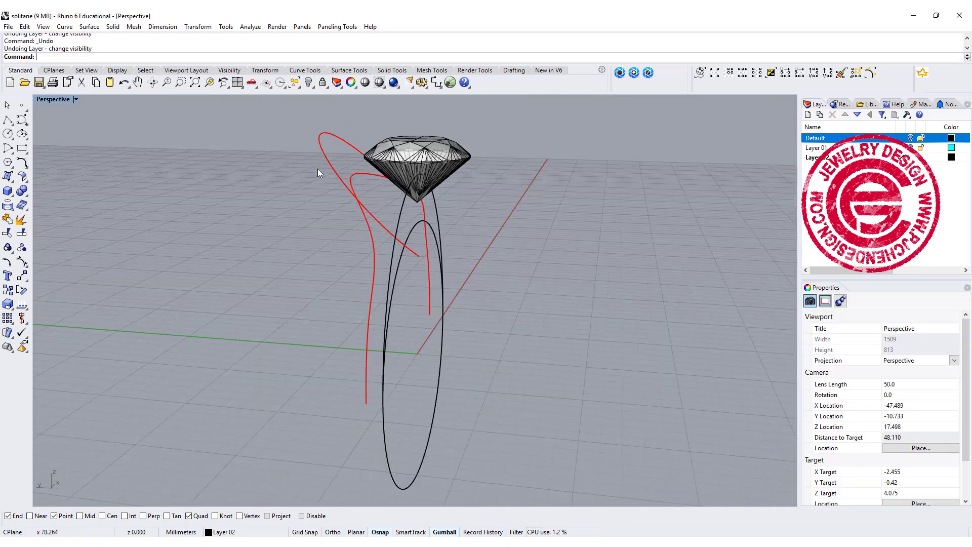
# Rotate the tilted swirl curve to a flatter angle in side view, and shift it slightly beneath the stone
pyautogui.click(328, 168)
pyautogui.moveTo(292, 275); pyautogui.dragTo(409, 229, button='right')
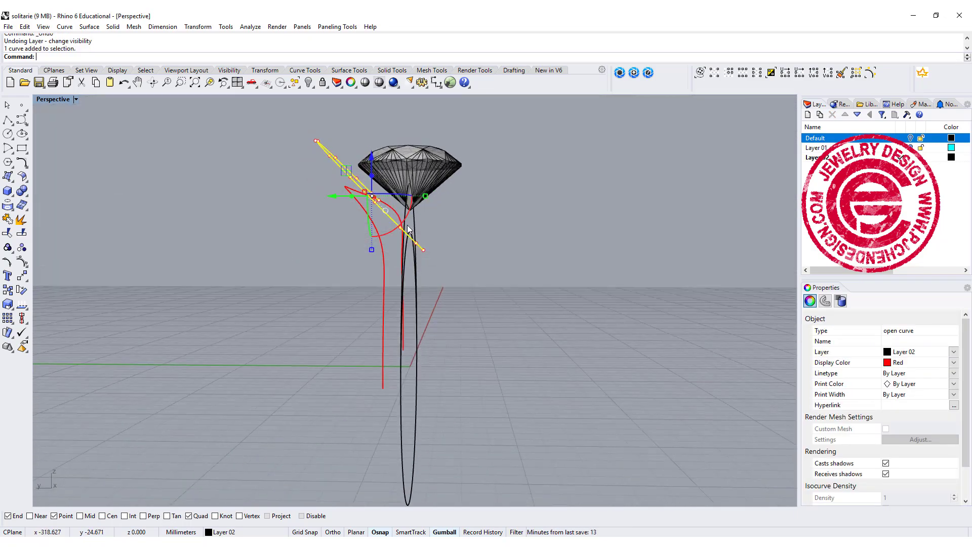
pyautogui.moveTo(403, 153); pyautogui.dragTo(454, 197, button='right')
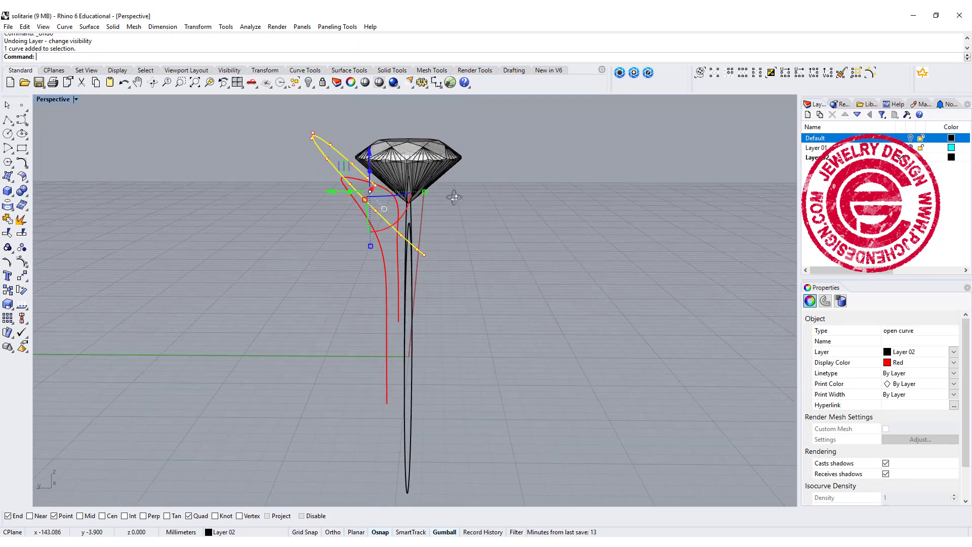
pyautogui.moveTo(403, 215); pyautogui.dragTo(406, 194)
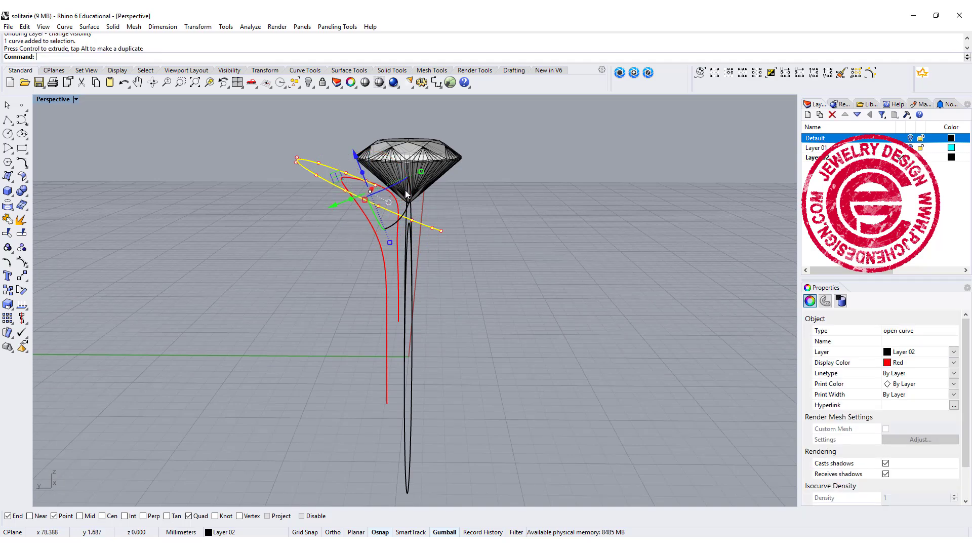
pyautogui.moveTo(343, 193); pyautogui.dragTo(347, 200)
pyautogui.moveTo(505, 228); pyautogui.dragTo(358, 215, button='right')
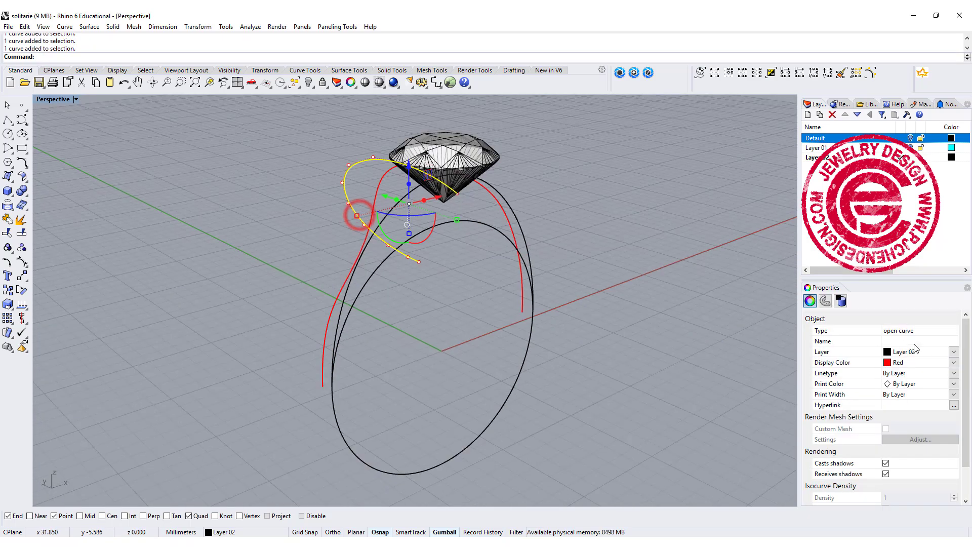
# Set the swirl curve's display color to Green
pyautogui.click(954, 362)
pyautogui.click(906, 424)
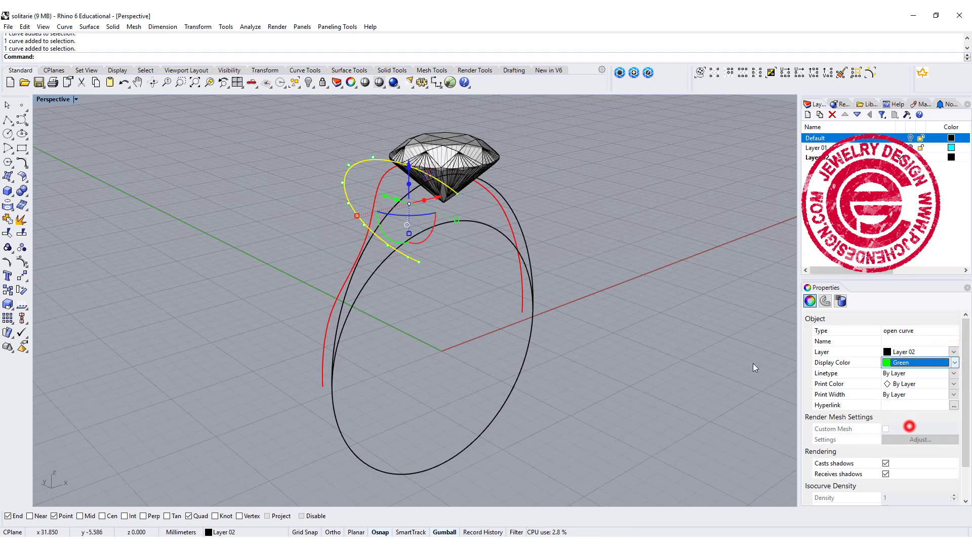
pyautogui.click(618, 319)
# Create a round-capped pipe with a 0.8 mm radius along the red band curve
pyautogui.moveTo(455, 257); pyautogui.dragTo(401, 254, button='right')
pyautogui.click(422, 231)
pyautogui.click(407, 249)
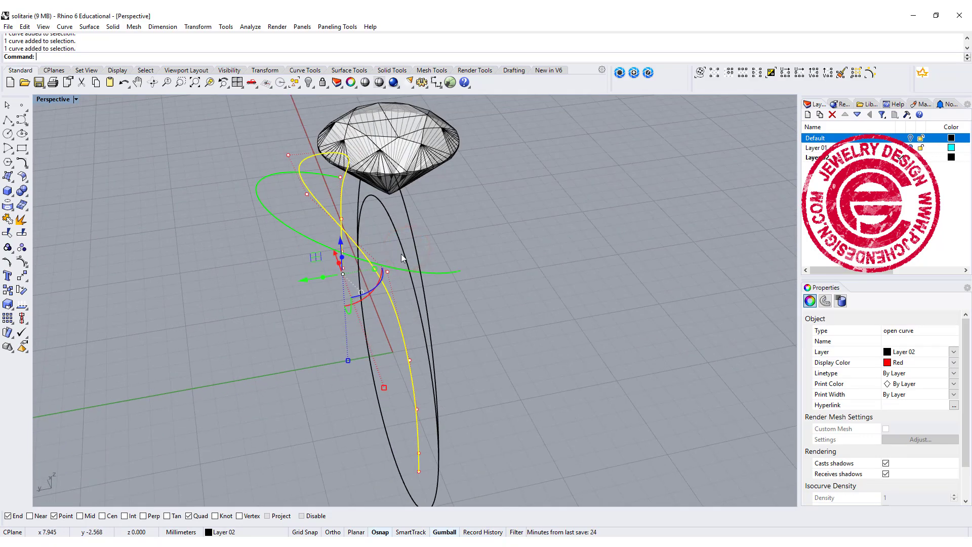
pyautogui.click(376, 242)
pyautogui.moveTo(284, 287); pyautogui.dragTo(490, 271, button='right')
pyautogui.click(315, 231)
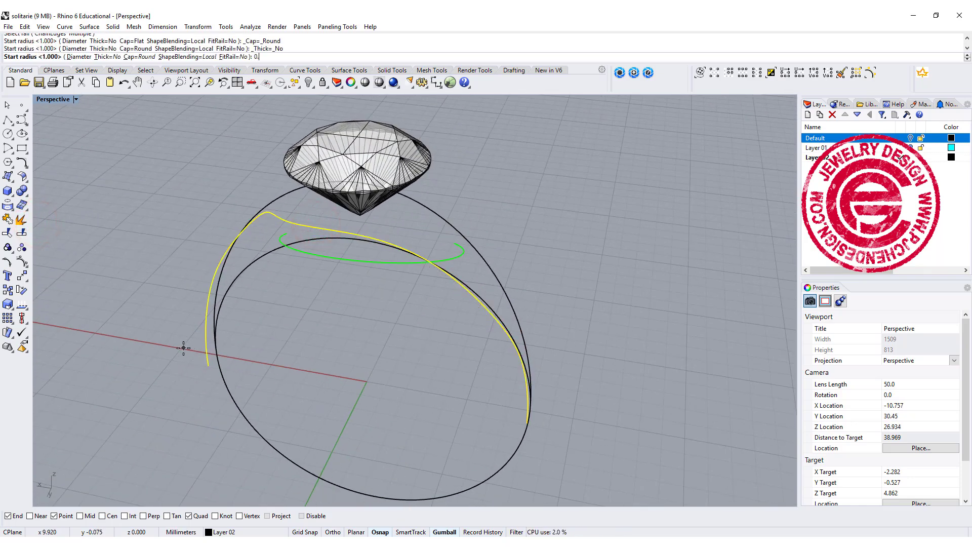
pyautogui.write('0.8')
pyautogui.press('Return')
pyautogui.press('Return')
pyautogui.press('Return')
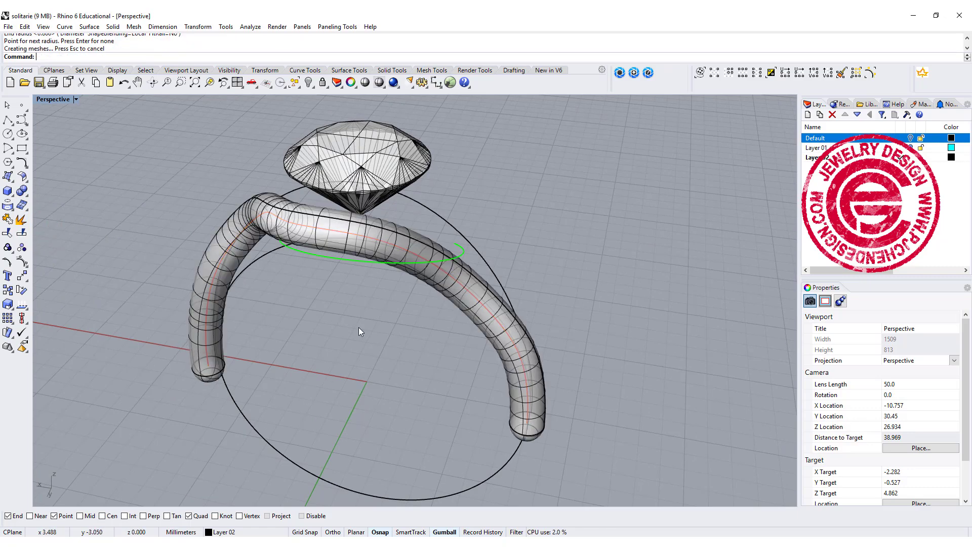
# Create a round-capped pipe with the same 0.8 mm start and end radius along the green swirl curve
pyautogui.click(341, 262)
pyautogui.press('Return')
pyautogui.press('Return')
pyautogui.press('Return')
pyautogui.press('Return')
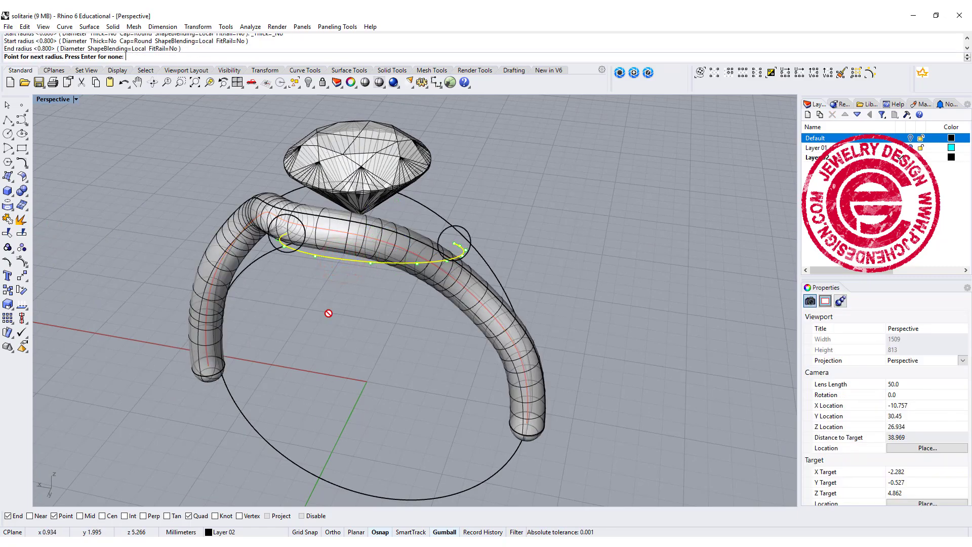
pyautogui.moveTo(288, 266); pyautogui.dragTo(523, 328, button='right')
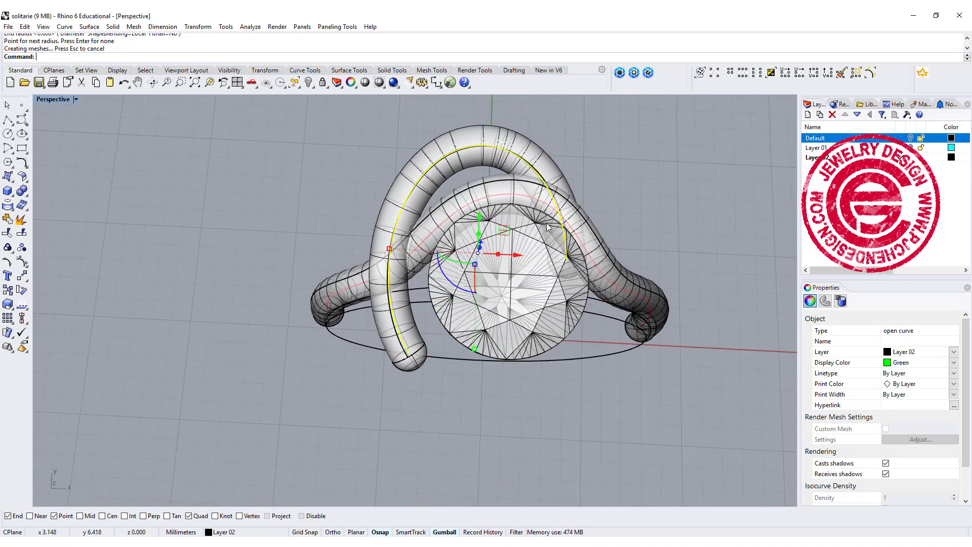
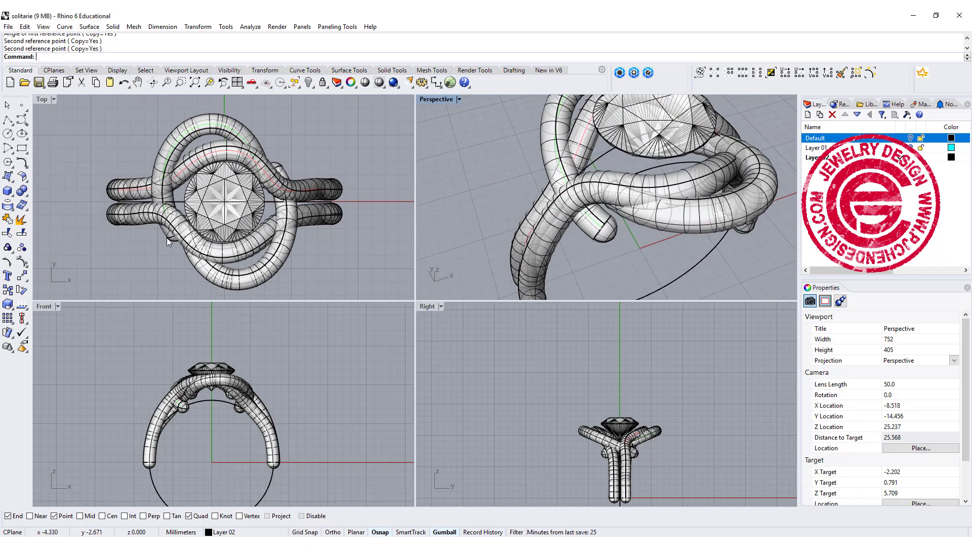
# Examine where the piped swirls cross the bands and how the two bands meet along the shank on both sides
pyautogui.click(600, 228)
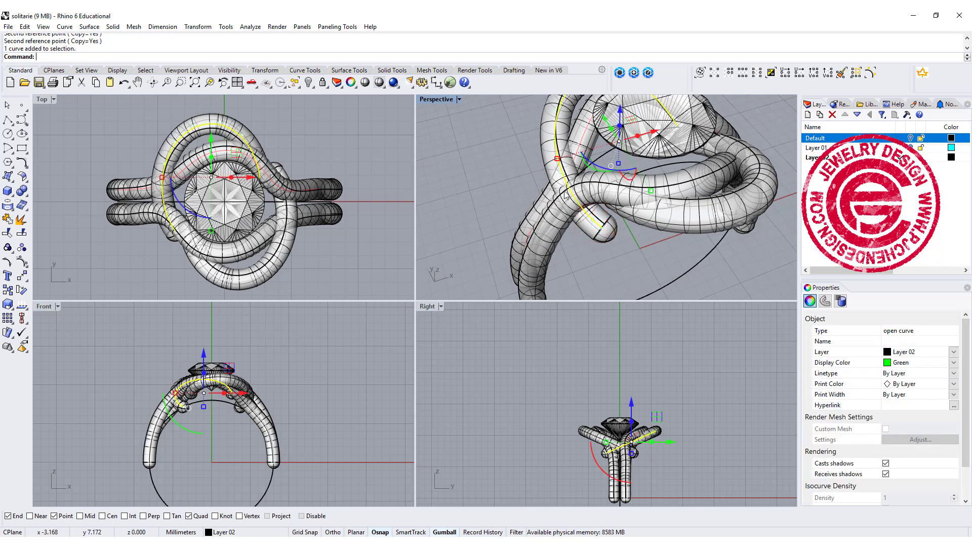
pyautogui.moveTo(605, 225); pyautogui.dragTo(659, 212, button='right')
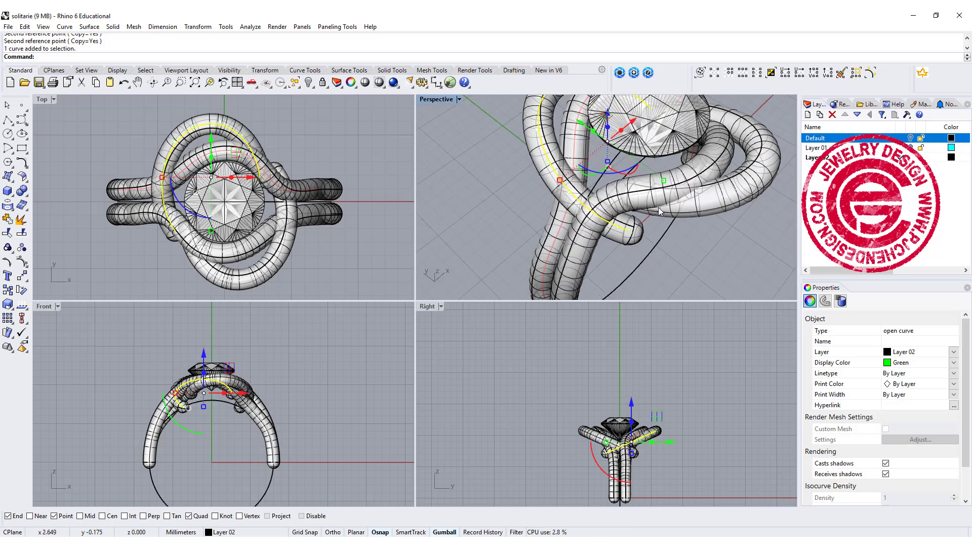
pyautogui.scroll(4, 183, 227)
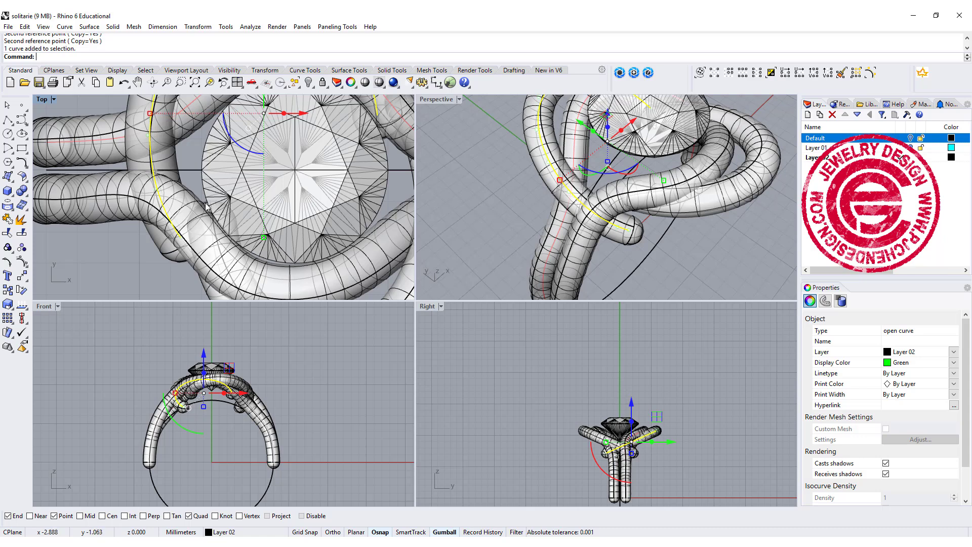
pyautogui.scroll(-4, 205, 205)
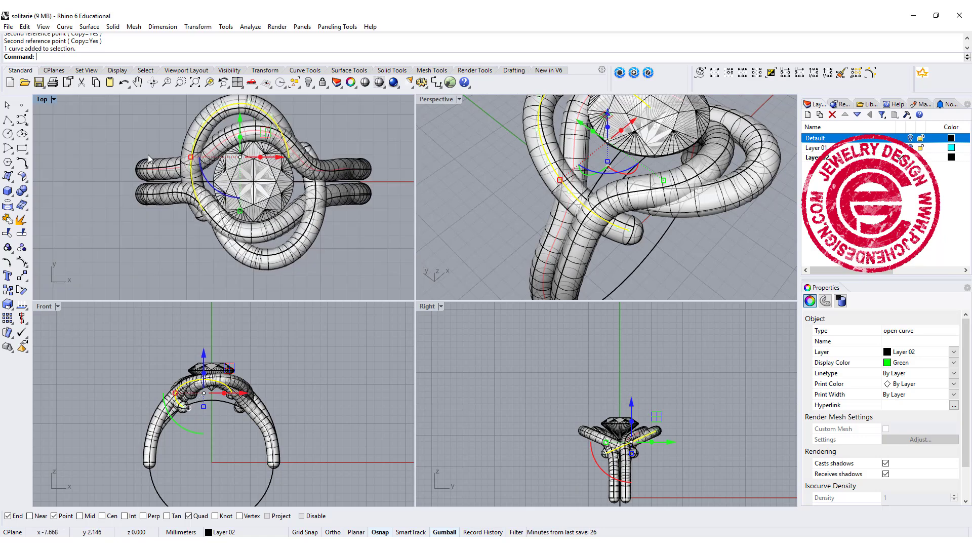
pyautogui.scroll(6, 315, 196)
pyautogui.click(275, 191)
pyautogui.click(275, 191)
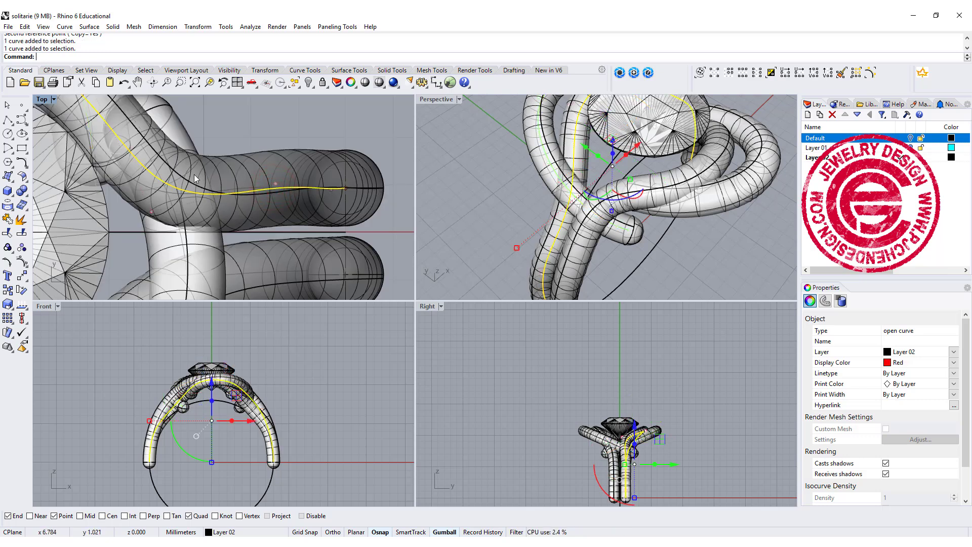
pyautogui.scroll(-4, 331, 196)
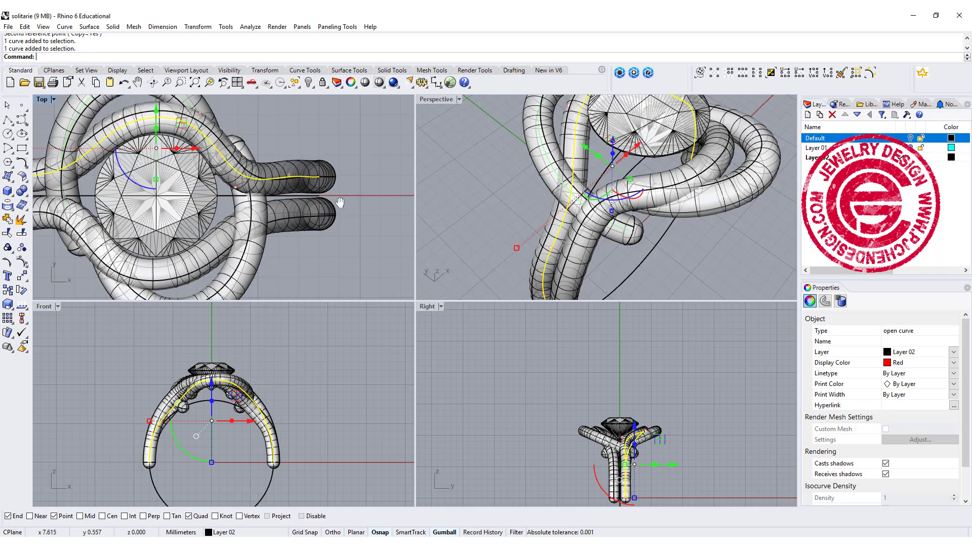
pyautogui.scroll(-4, 198, 194)
pyautogui.moveTo(199, 203); pyautogui.dragTo(232, 203, button='right')
pyautogui.click(344, 173)
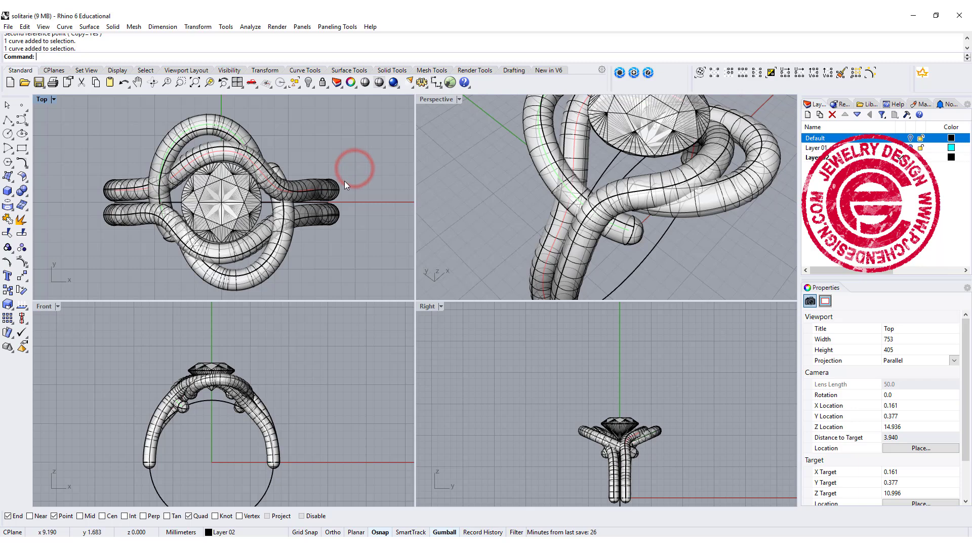
# Undo the pipes and their copies, going back to the bare red and green curves
pyautogui.hotkey('ctrl', 'z')
pyautogui.hotkey('ctrl', 'z')
pyautogui.hotkey('ctrl', 'z')
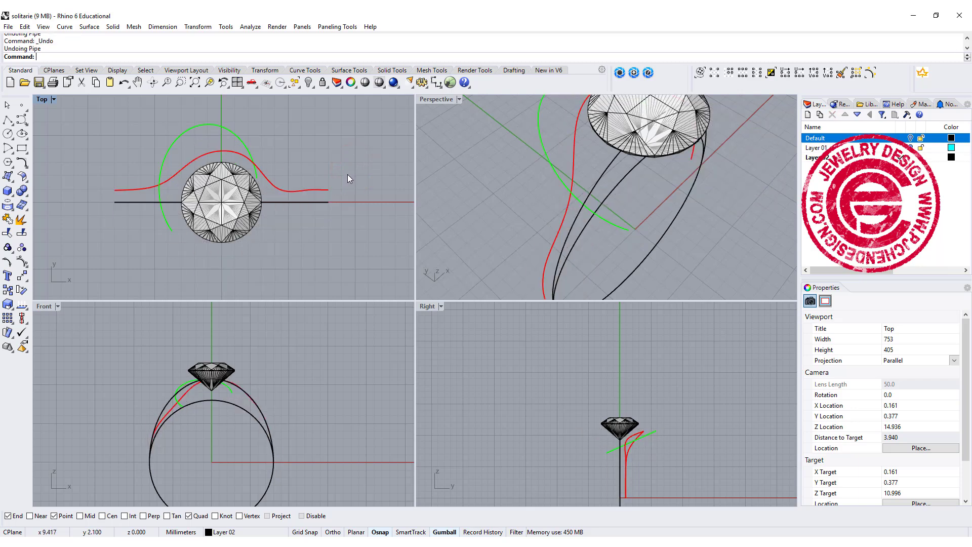
# Adjust two control points on the red band curve just right of the stone in Top view to smooth its dip
pyautogui.click(434, 243)
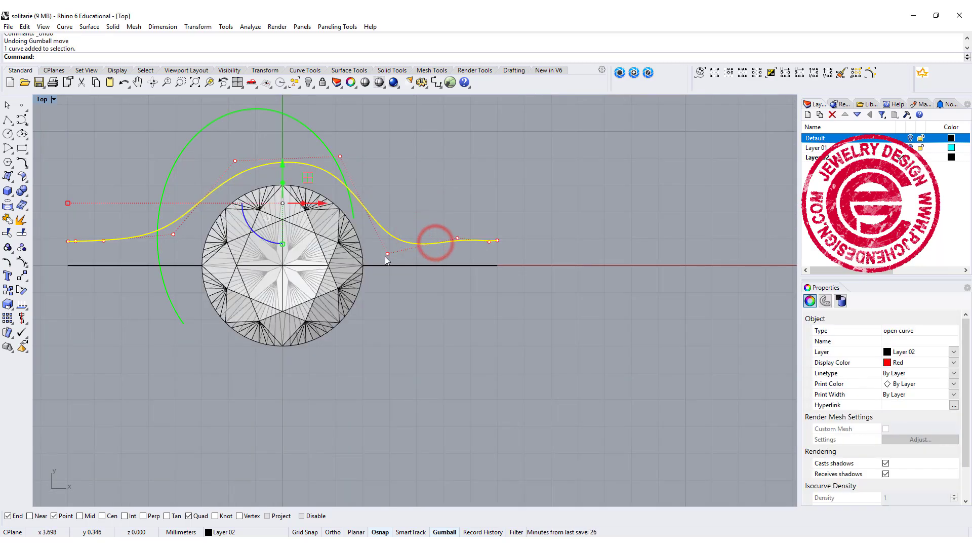
pyautogui.click(387, 254)
pyautogui.moveTo(389, 219); pyautogui.dragTo(391, 213)
pyautogui.click(457, 238)
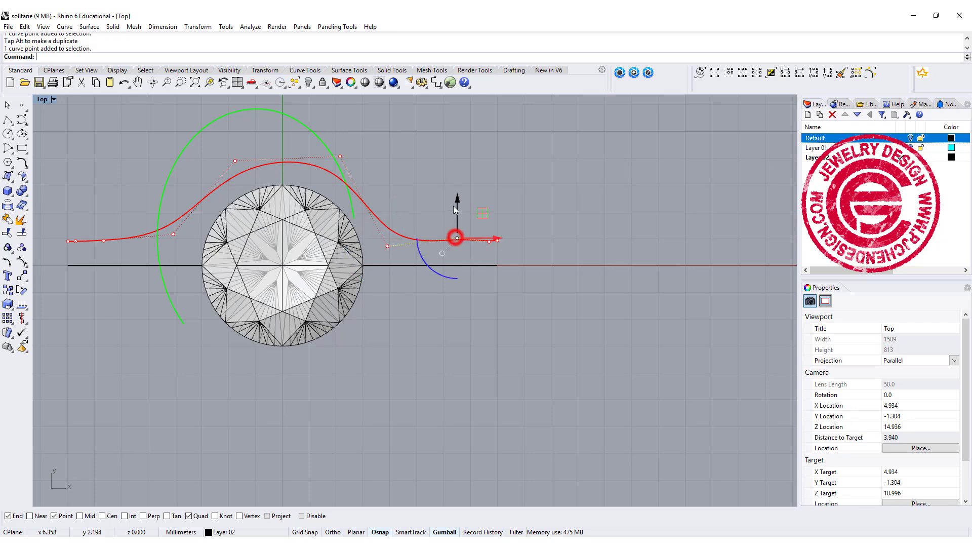
pyautogui.moveTo(457, 201); pyautogui.dragTo(458, 205)
pyautogui.click(551, 229)
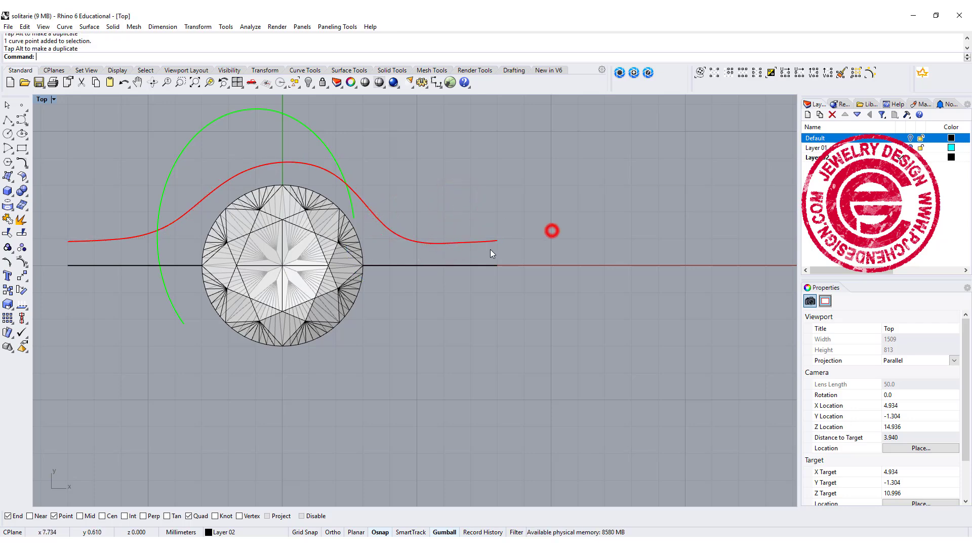
# Align the control points at the red band curve's right end in world Y only with SetPt, straightening that end
pyautogui.scroll(4, 495, 243)
pyautogui.click(498, 239)
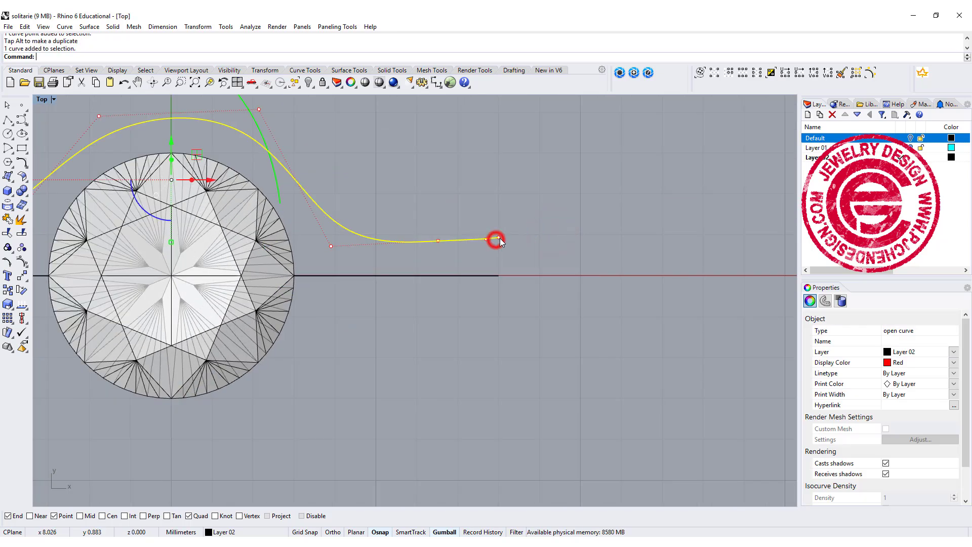
pyautogui.click(22, 262)
pyautogui.moveTo(324, 189); pyautogui.dragTo(546, 272)
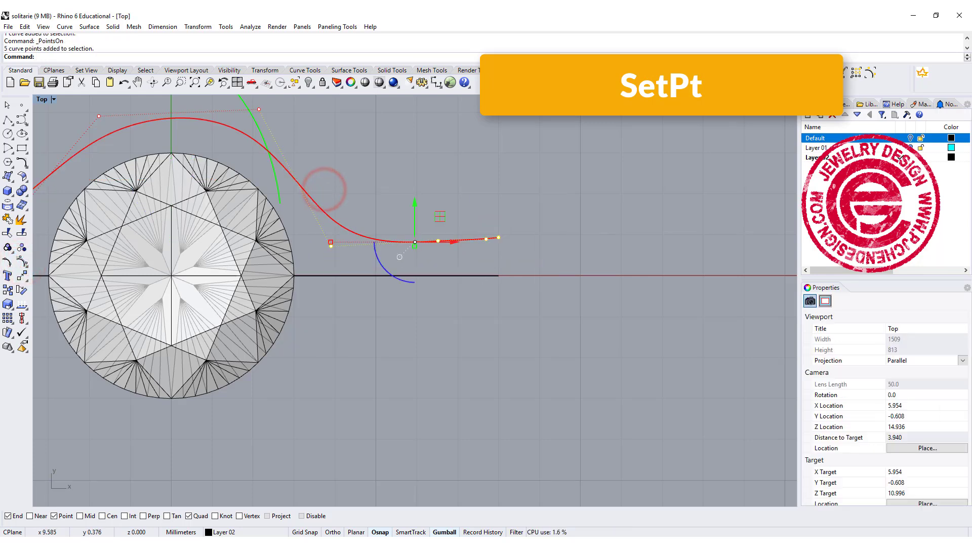
pyautogui.write('SetPt')
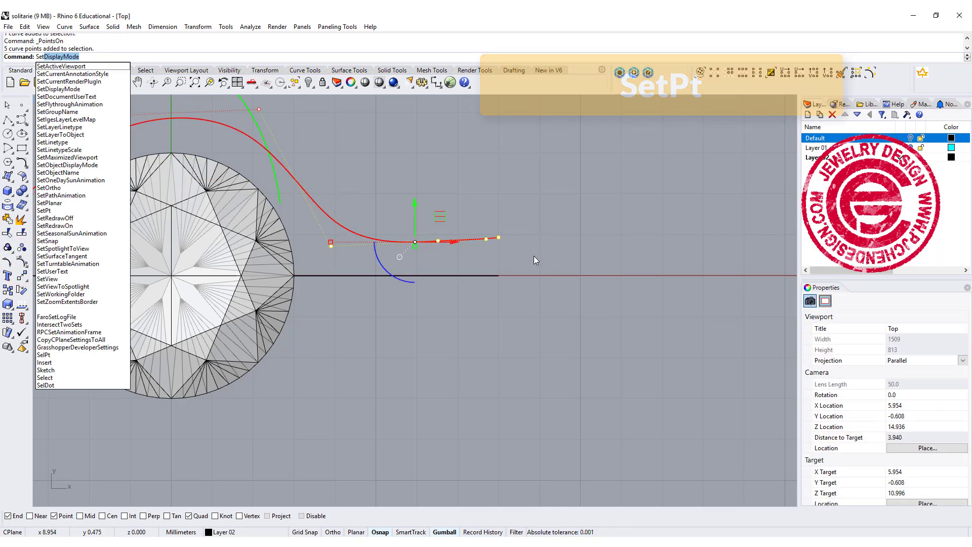
pyautogui.press('Return')
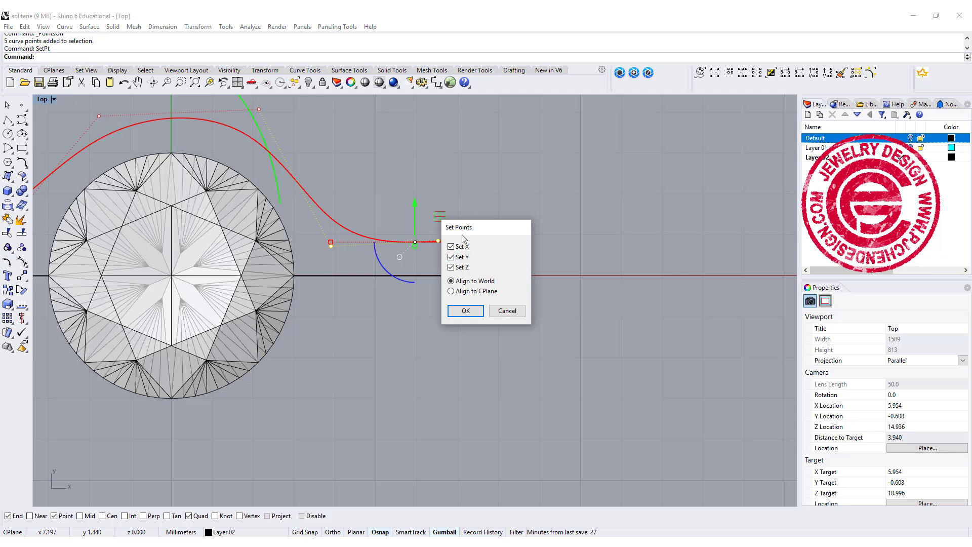
pyautogui.click(452, 246)
pyautogui.click(465, 310)
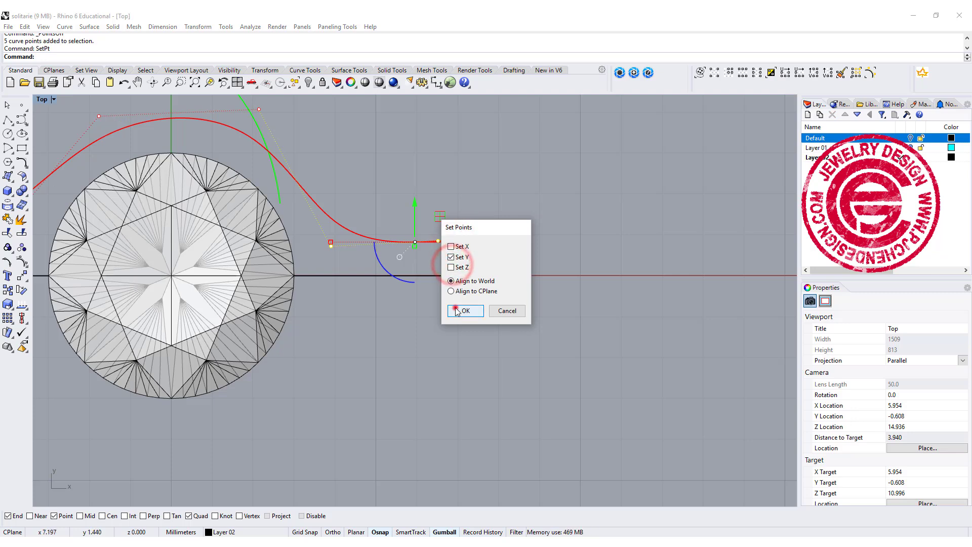
pyautogui.click(479, 241)
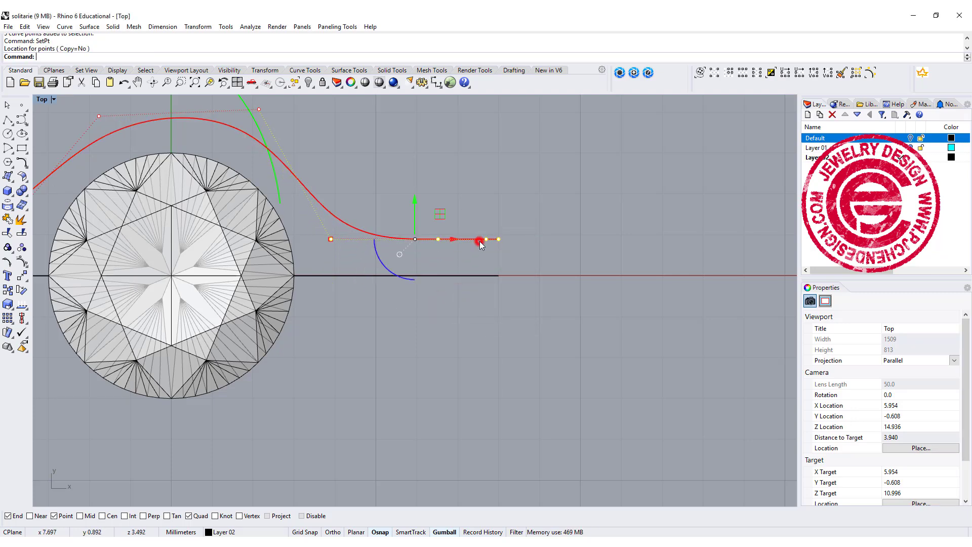
# Align the control points at the red band curve's left end to its end point in Y only with SetPt
pyautogui.scroll(-3, 572, 245)
pyautogui.moveTo(572, 245); pyautogui.dragTo(474, 281, button='right')
pyautogui.scroll(8, 253, 246)
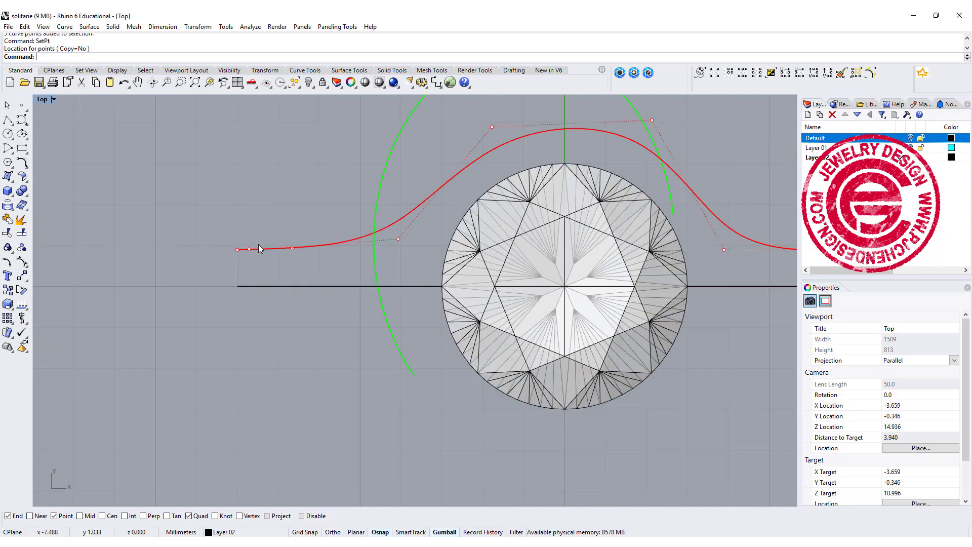
pyautogui.moveTo(174, 207); pyautogui.dragTo(408, 262)
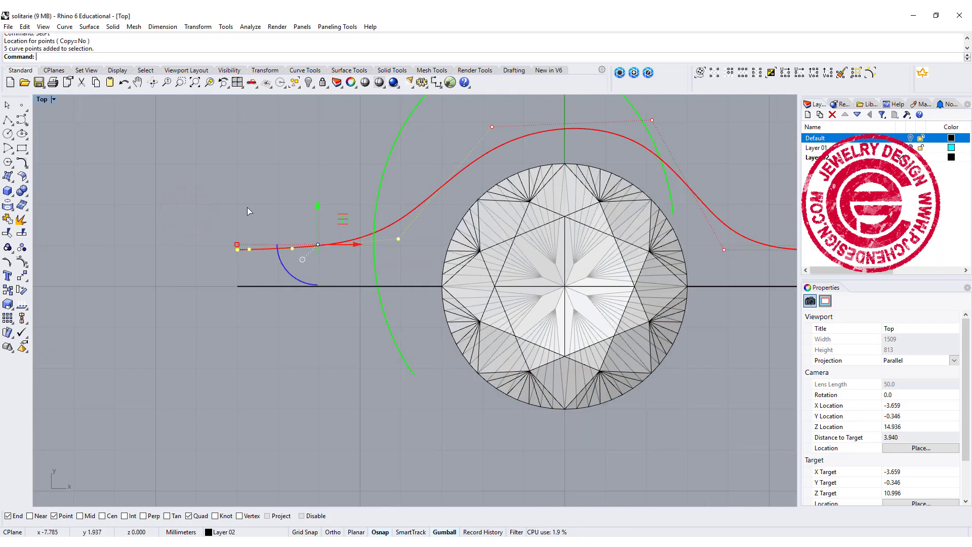
pyautogui.rightClick(241, 239)
pyautogui.click(460, 312)
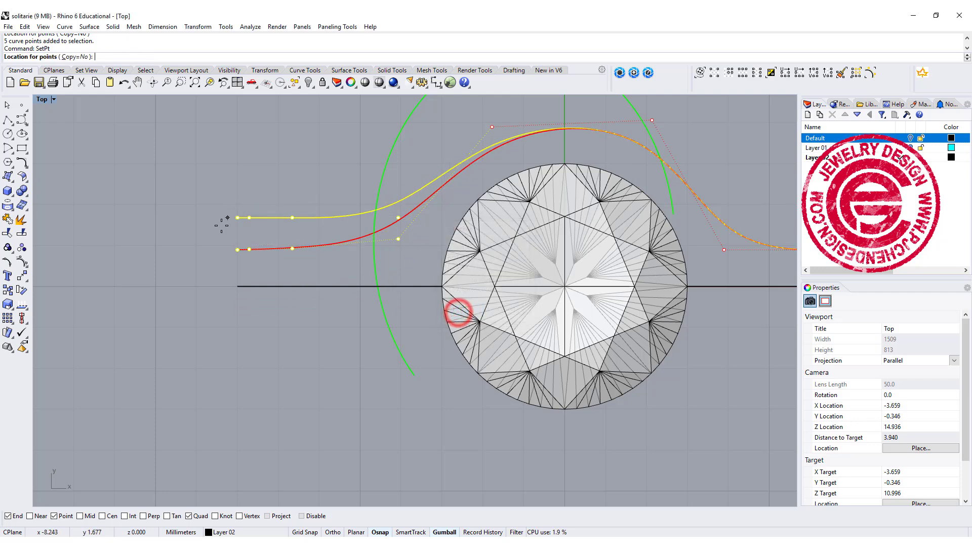
pyautogui.click(235, 248)
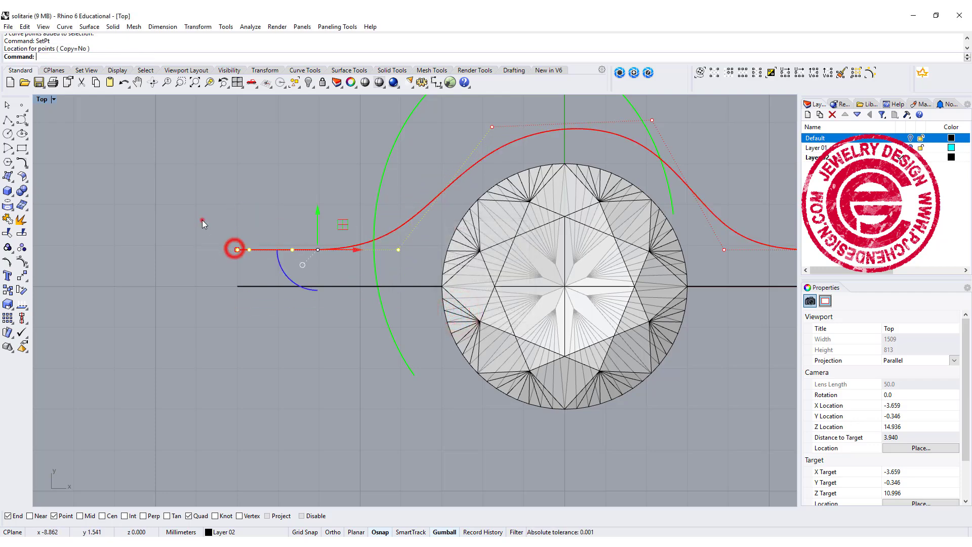
pyautogui.scroll(-3, 202, 219)
pyautogui.click(559, 329)
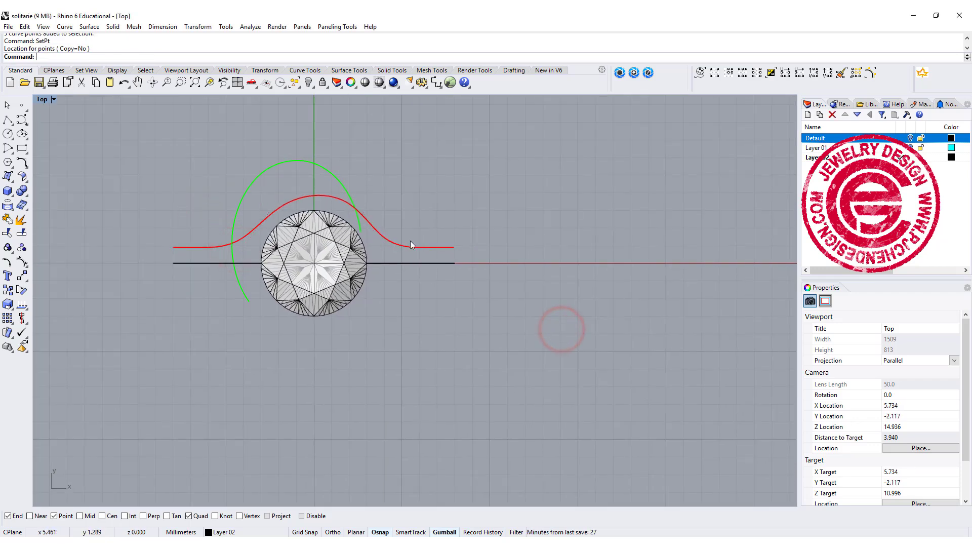
# Delete the end control points of the green swirl curve and move its lower-left end point inward toward the stone
pyautogui.scroll(2, 402, 220)
pyautogui.click(385, 210)
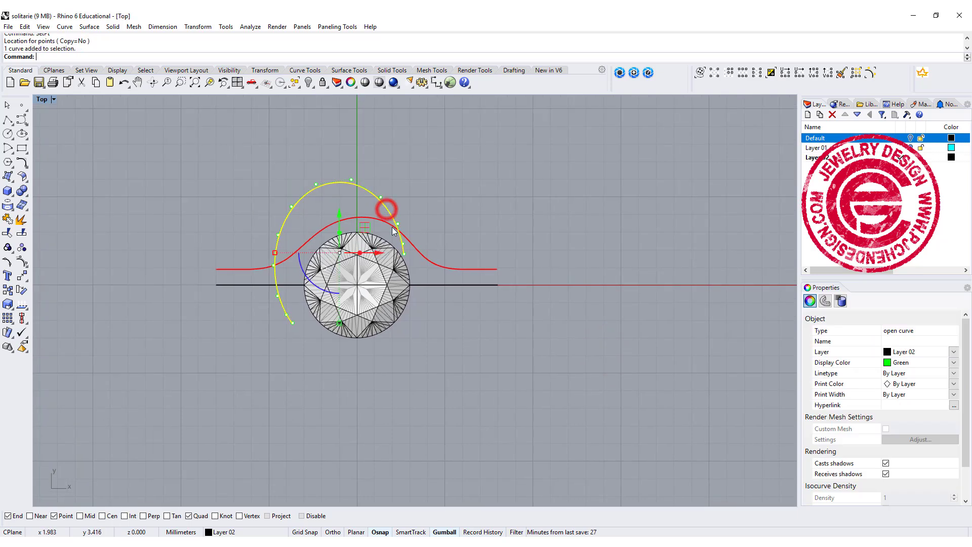
pyautogui.click(398, 260)
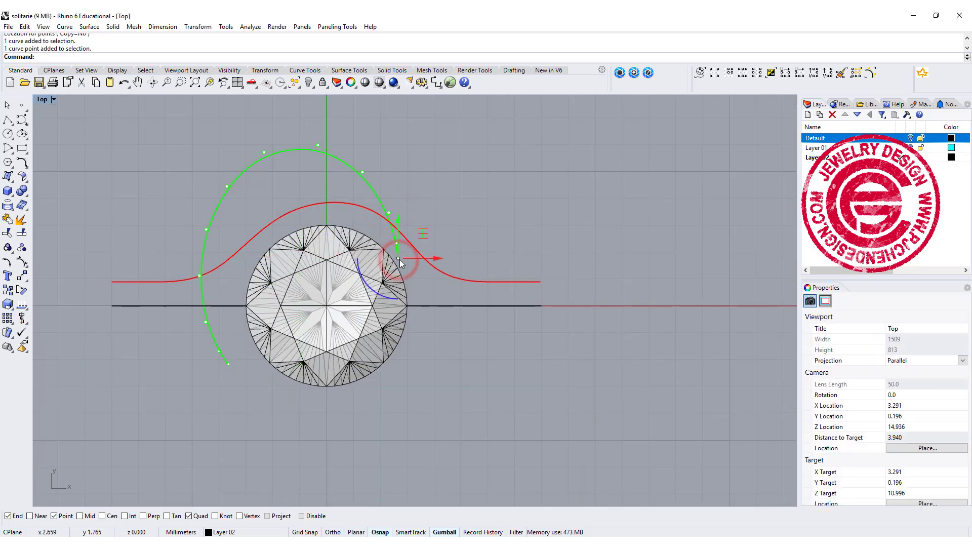
pyautogui.press('Delete')
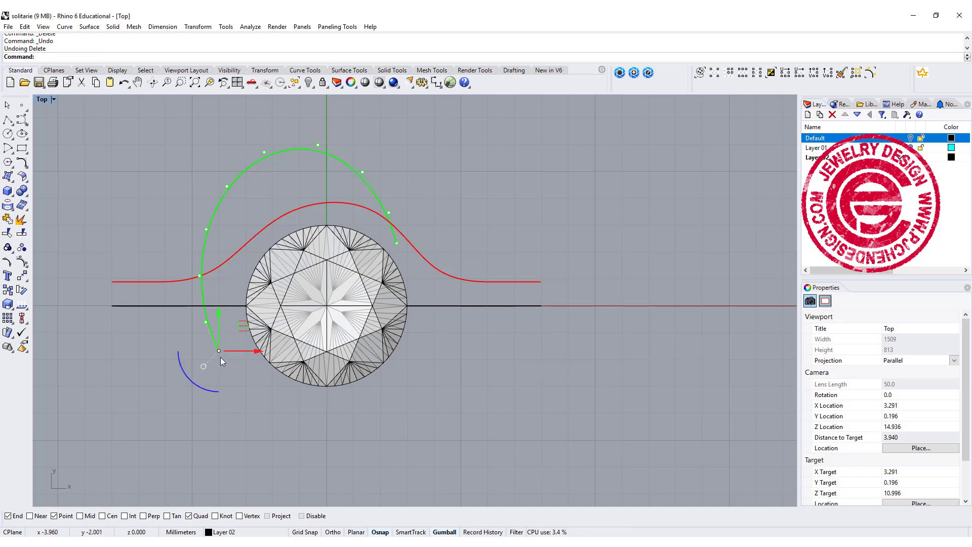
pyautogui.moveTo(219, 350); pyautogui.dragTo(258, 324)
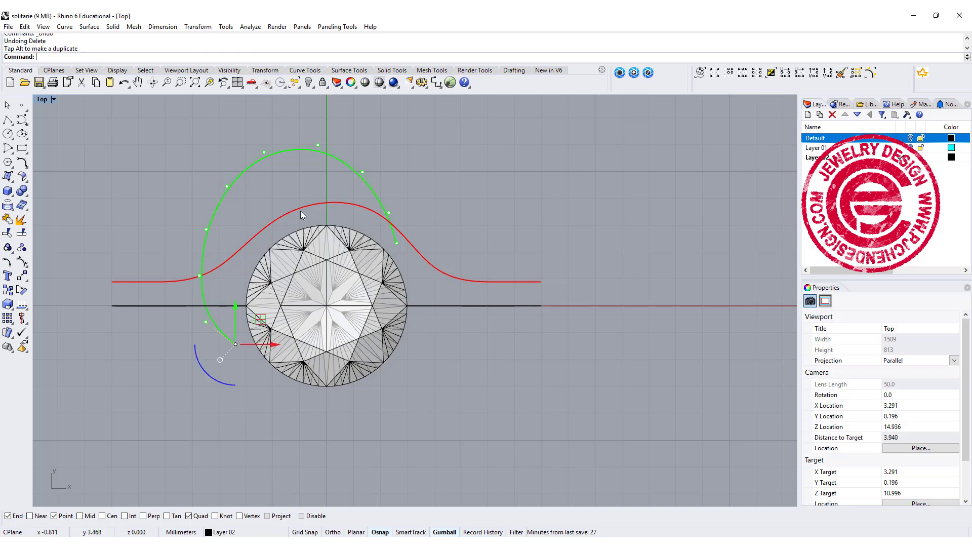
# Scale the green swirl curve down in Y, shift it slightly down and adjust the control point near its lower-left end
pyautogui.click(303, 146)
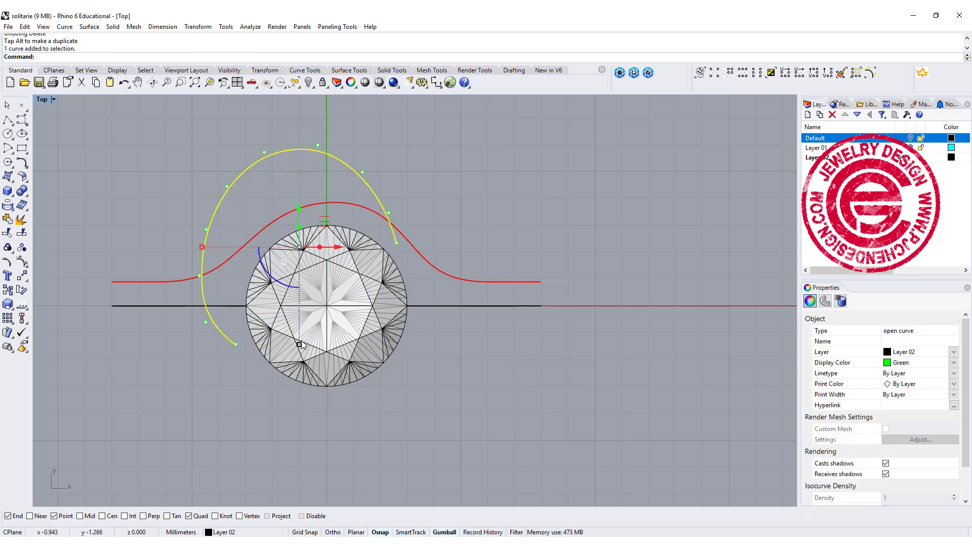
pyautogui.moveTo(300, 346); pyautogui.dragTo(298, 331)
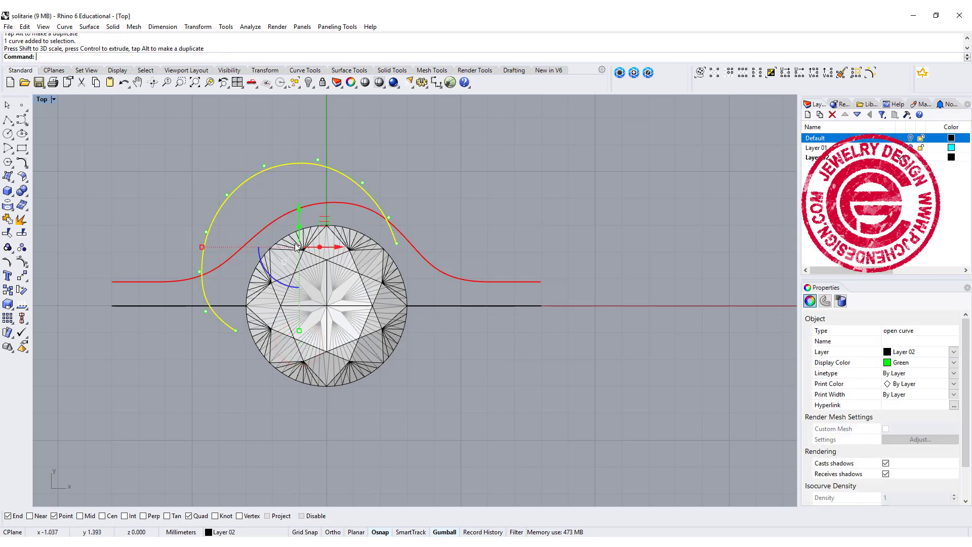
pyautogui.moveTo(300, 213); pyautogui.dragTo(301, 211)
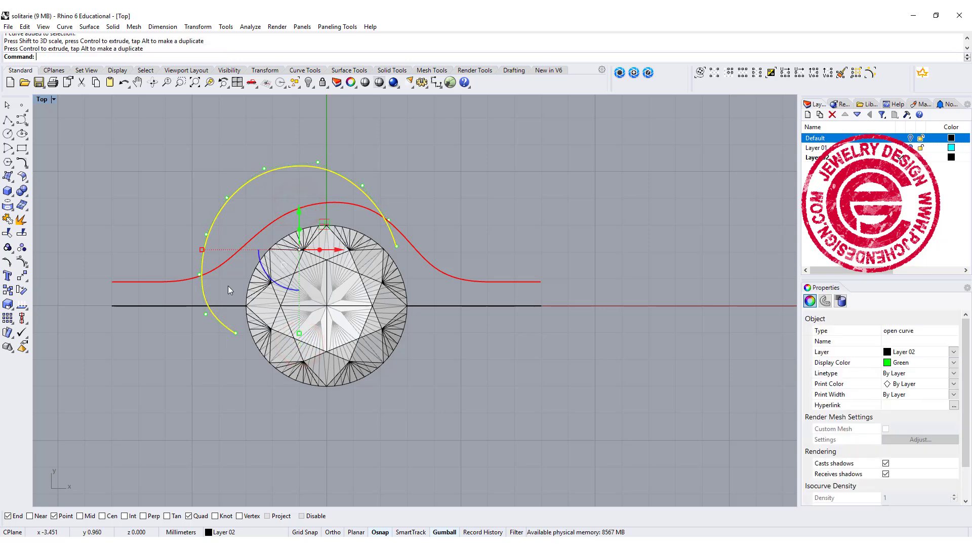
pyautogui.click(206, 314)
pyautogui.moveTo(232, 290); pyautogui.dragTo(239, 292)
pyautogui.click(201, 381)
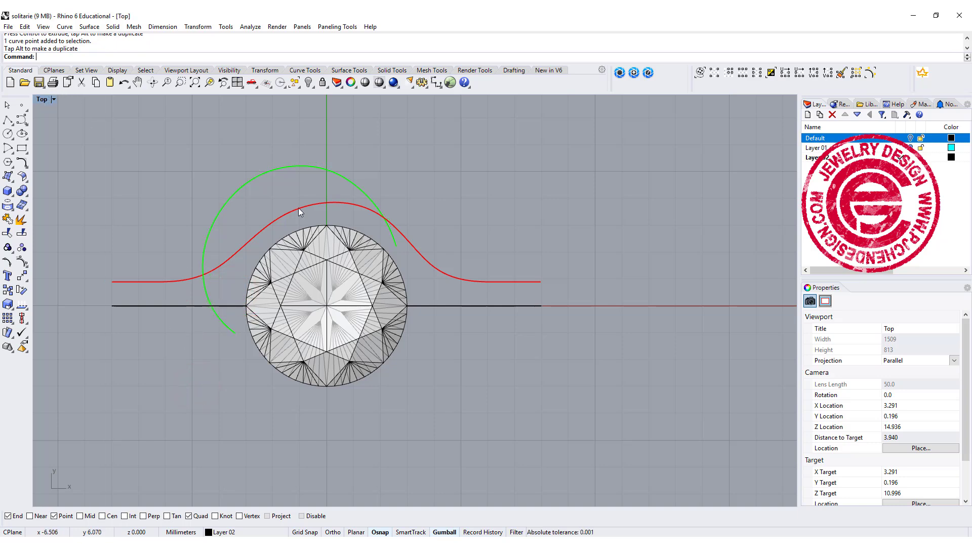
# Draw a 1.5 by 1.6 mm rectangle with its lower-left corner on the right end of the red band curve
pyautogui.click(27, 151)
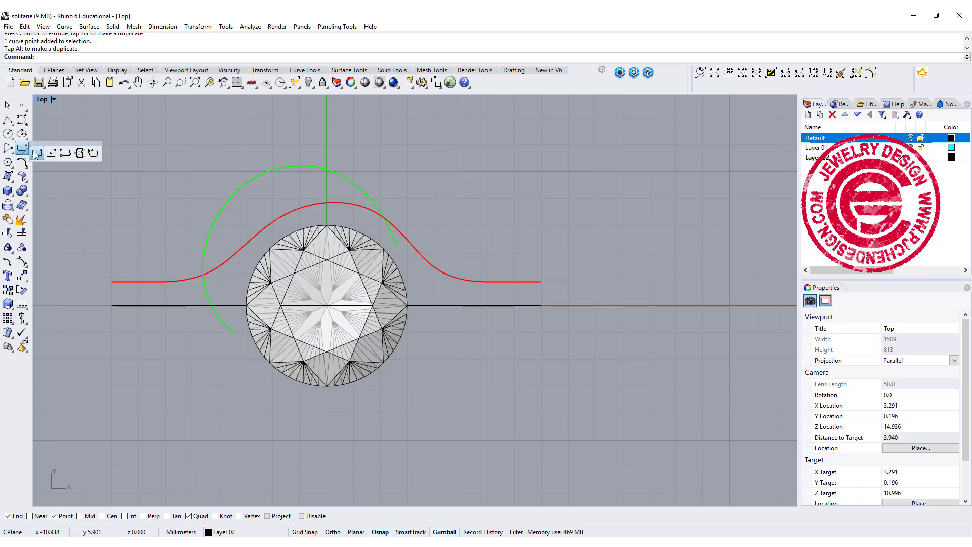
pyautogui.click(37, 152)
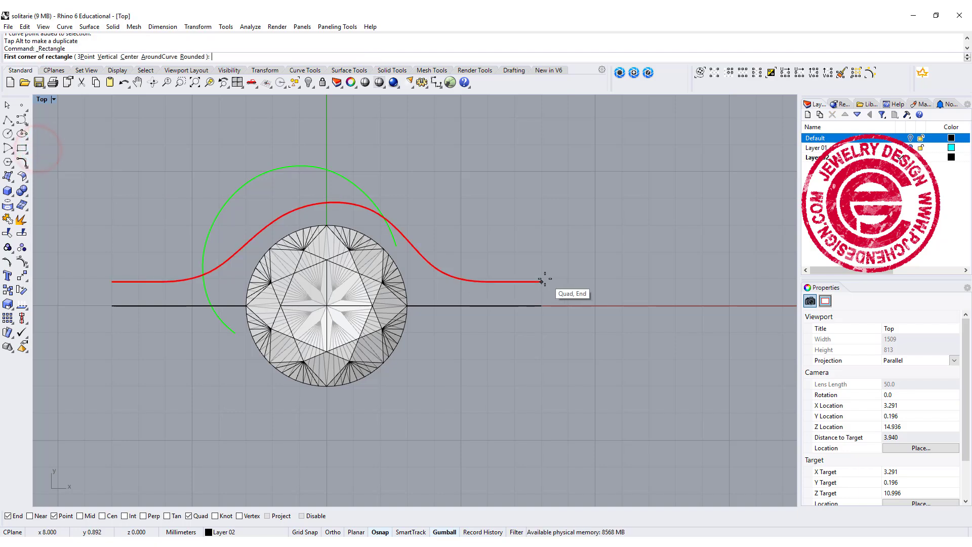
pyautogui.click(545, 279)
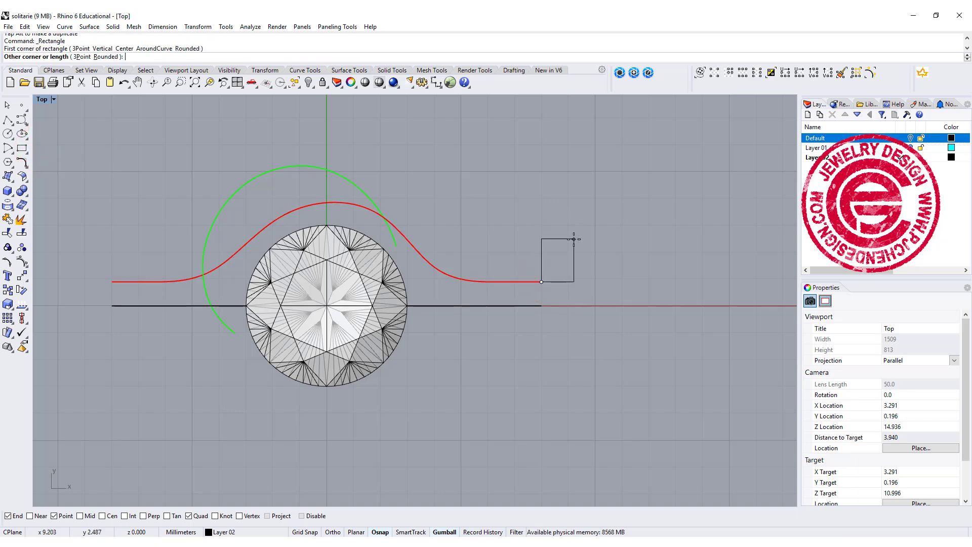
pyautogui.scroll(3, 560, 253)
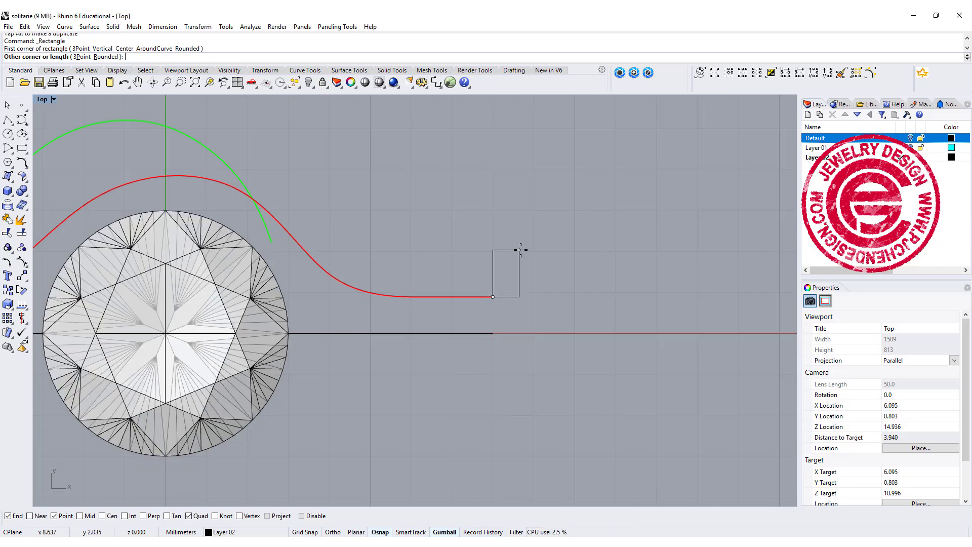
pyautogui.write('1.5')
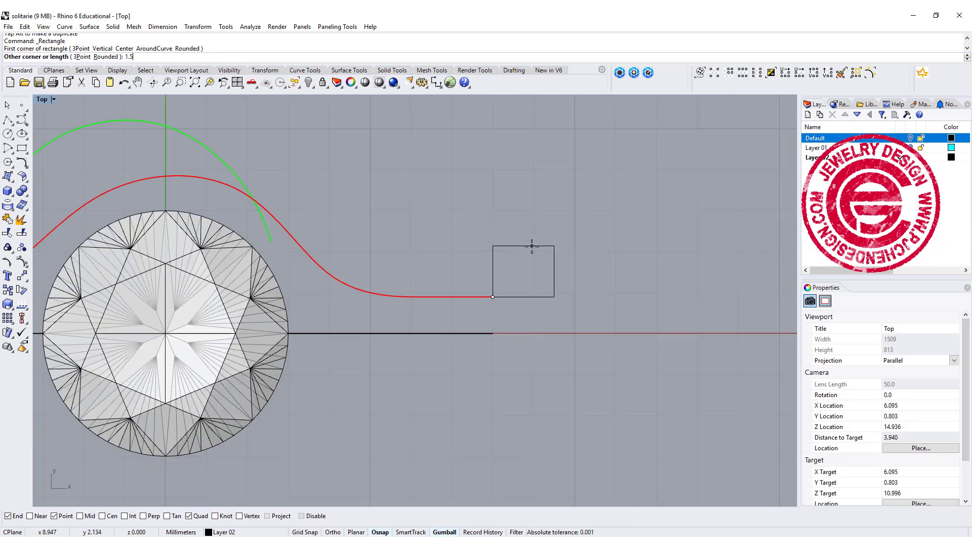
pyautogui.press('Return')
pyautogui.write('5')
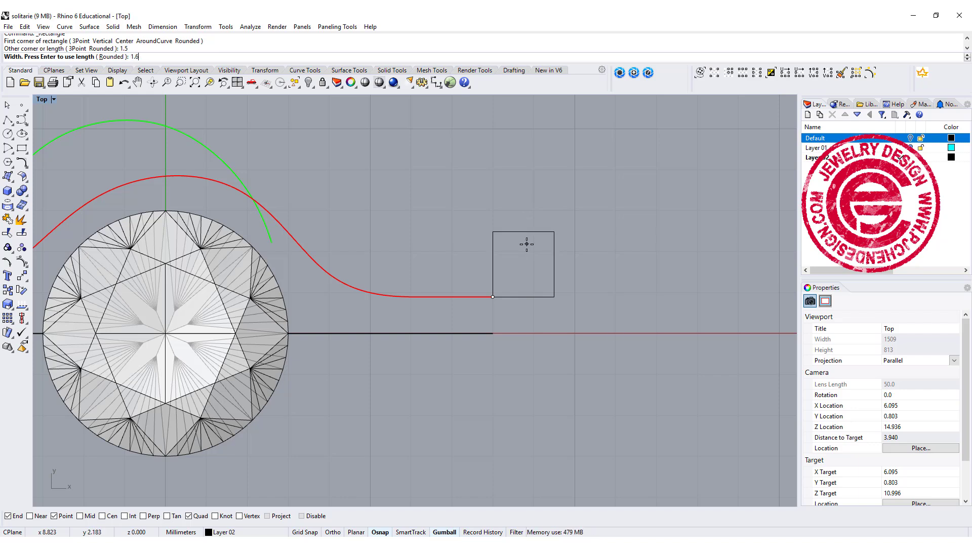
pyautogui.press('Return')
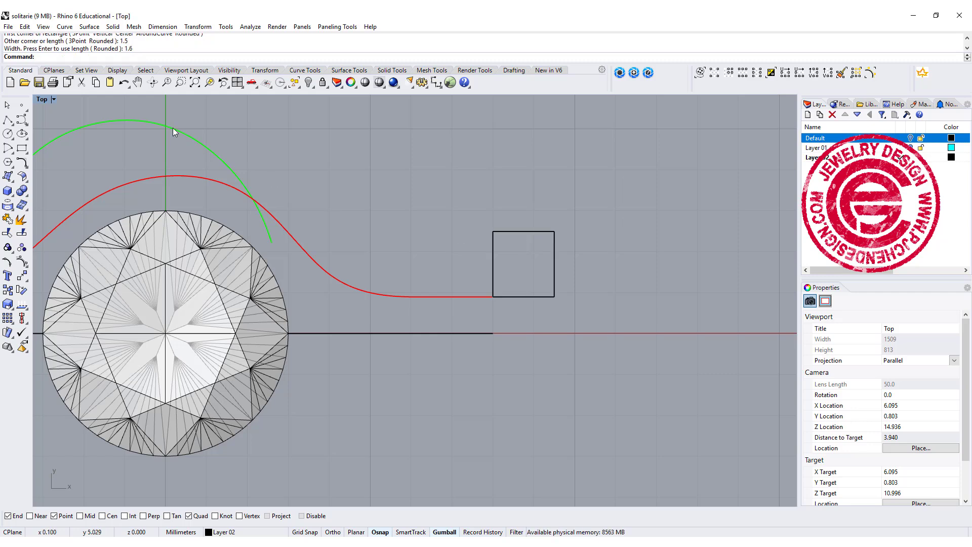
# Draw an arc from the rectangle's upper edge to its lower edge, passing through the midpoint of its right side
pyautogui.moveTo(527, 291); pyautogui.dragTo(507, 300, button='right')
pyautogui.scroll(2, 507, 268)
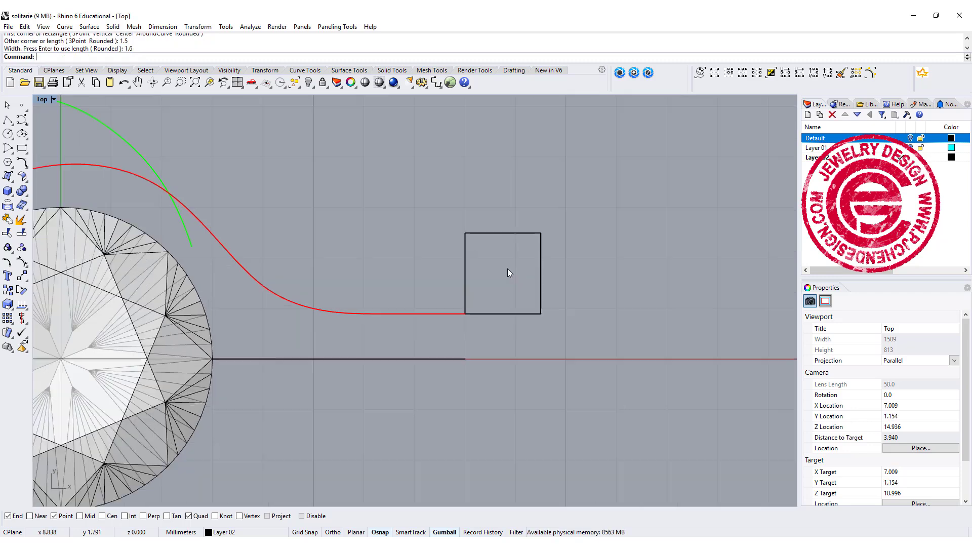
pyautogui.click(8, 148)
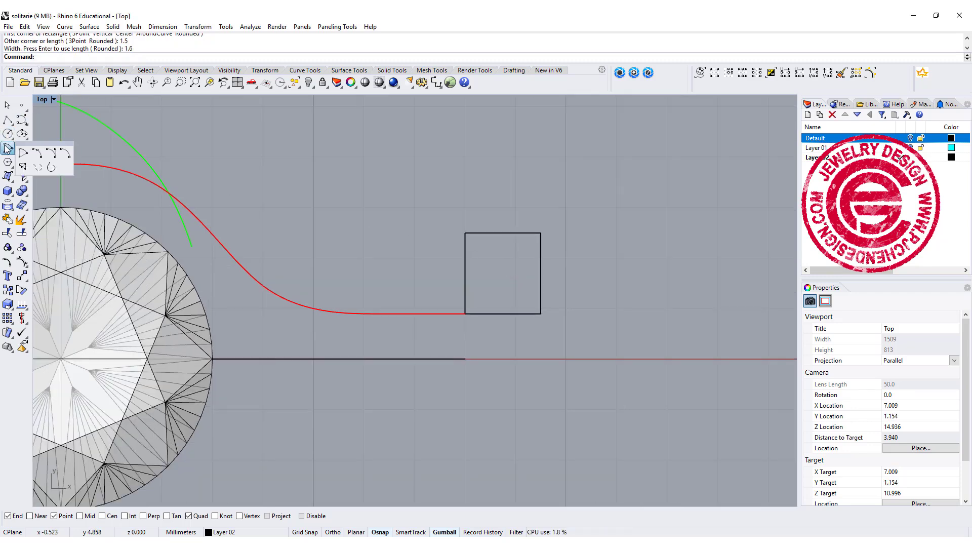
pyautogui.click(37, 153)
pyautogui.scroll(2, 534, 238)
pyautogui.click(38, 516)
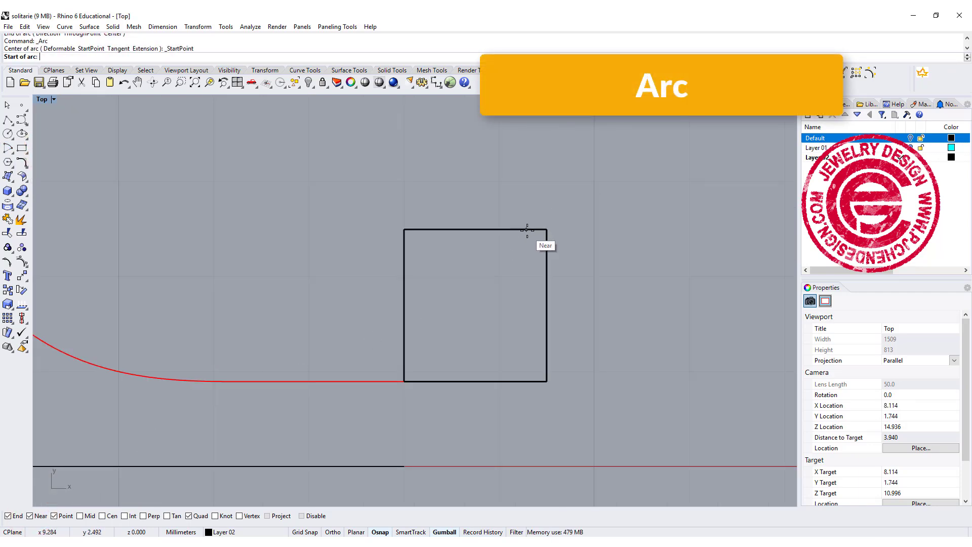
pyautogui.click(527, 230)
pyautogui.click(525, 382)
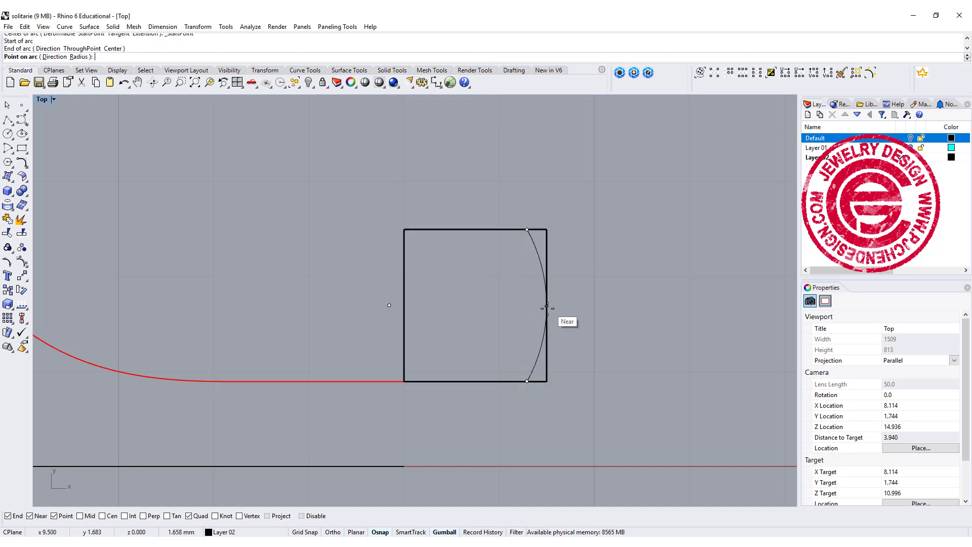
pyautogui.click(80, 516)
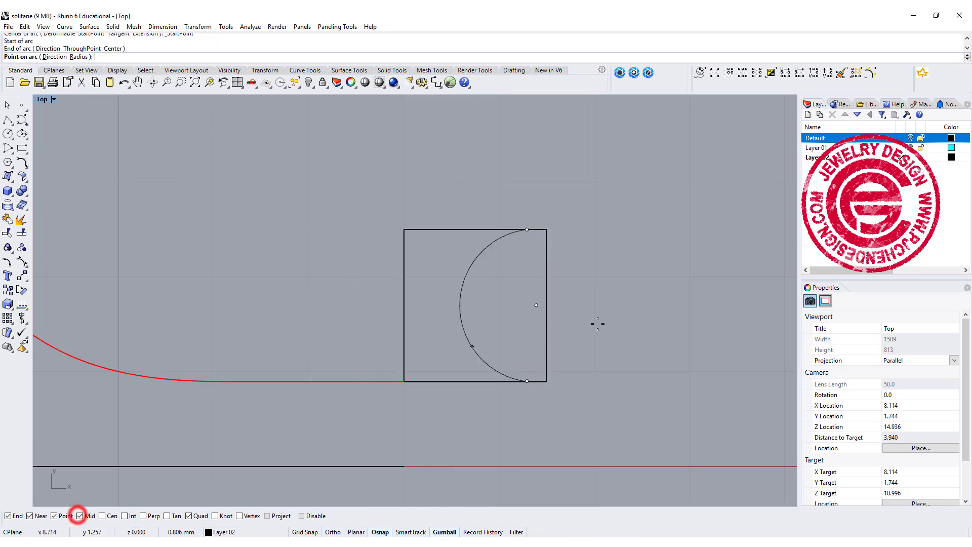
pyautogui.click(547, 304)
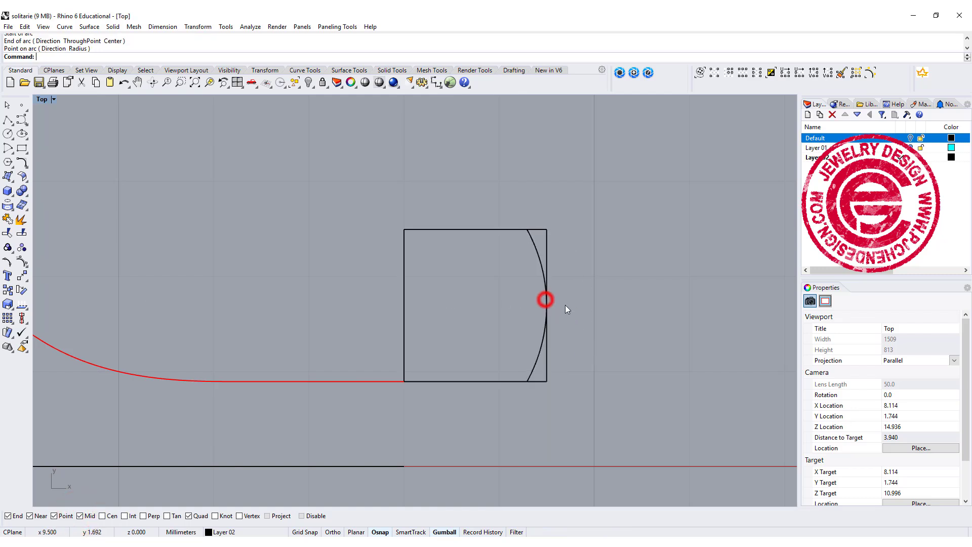
# Trim away the parts of the rectangle outside the arc
pyautogui.click(539, 261)
pyautogui.click(7, 232)
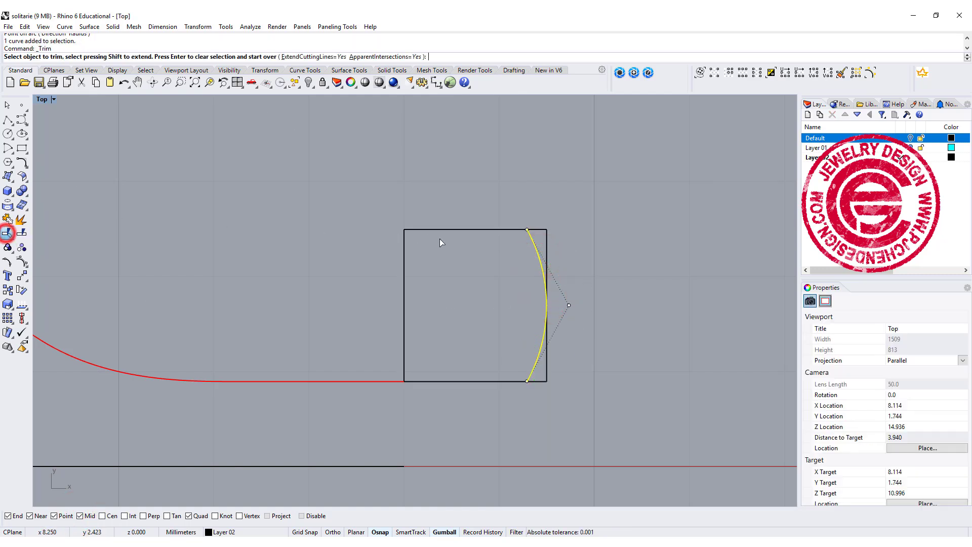
pyautogui.click(532, 230)
pyautogui.click(548, 374)
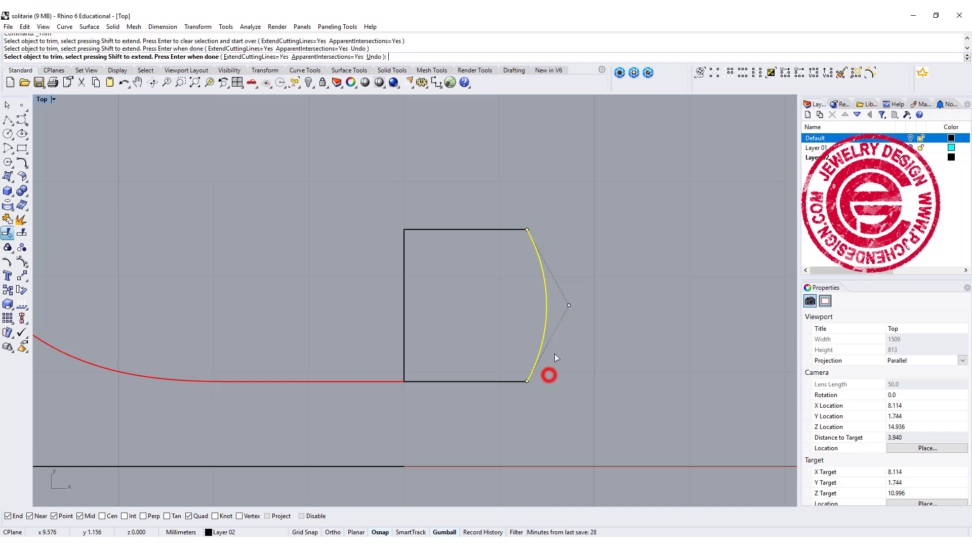
pyautogui.press('Return')
# Join the trimmed rectangle and arc into one closed profile and fillet its corners with a 0.2 mm radius
pyautogui.moveTo(362, 161); pyautogui.dragTo(652, 463)
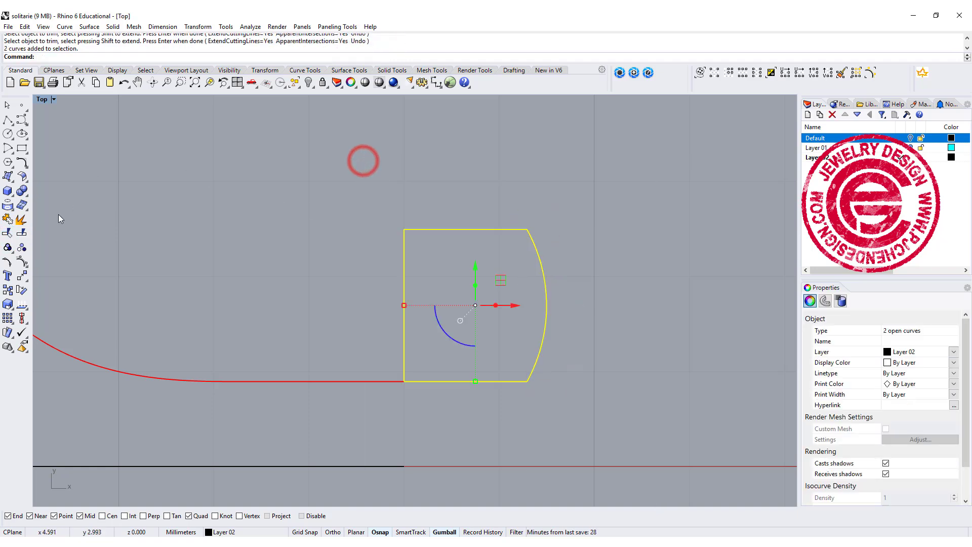
pyautogui.click(7, 219)
pyautogui.click(22, 163)
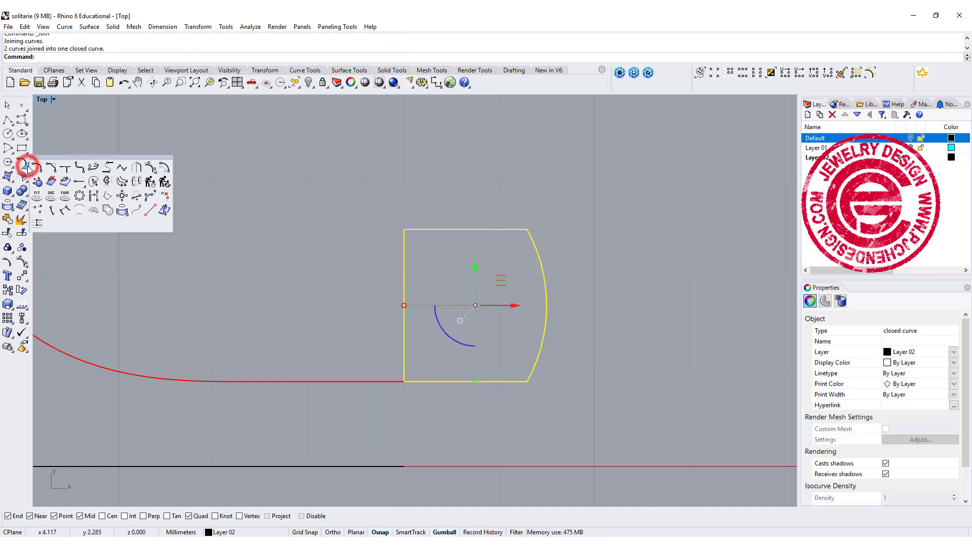
pyautogui.click(79, 167)
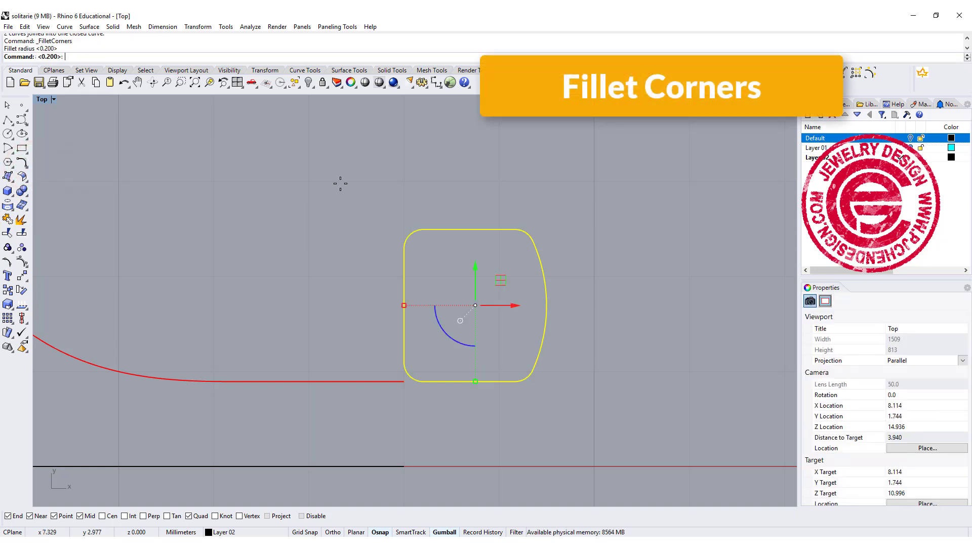
pyautogui.press('Return')
pyautogui.click(544, 202)
# Mirror a copy of the domed profile across the vertical axis through the origin to the left end of the red band curve
pyautogui.scroll(-10, 490, 199)
pyautogui.moveTo(486, 238); pyautogui.dragTo(660, 236, button='right')
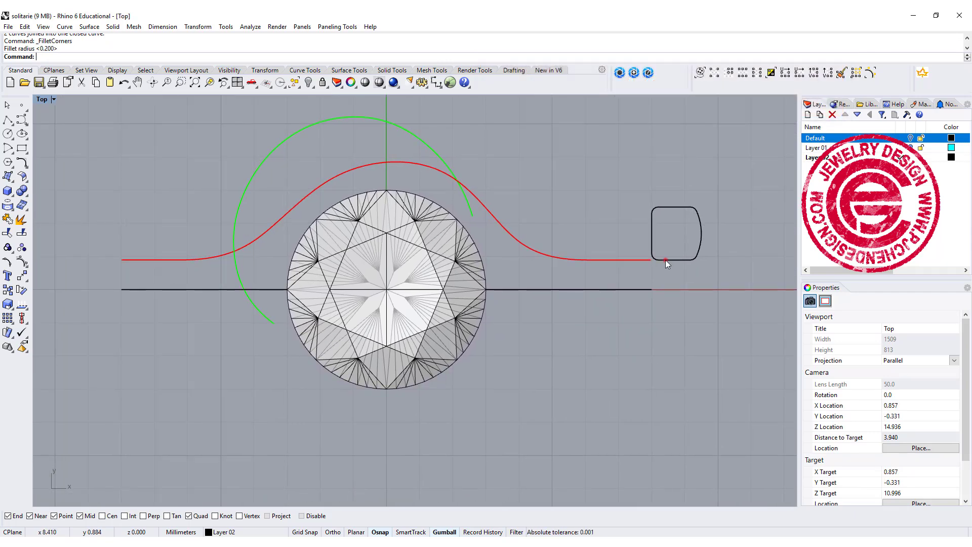
pyautogui.click(665, 260)
pyautogui.click(22, 277)
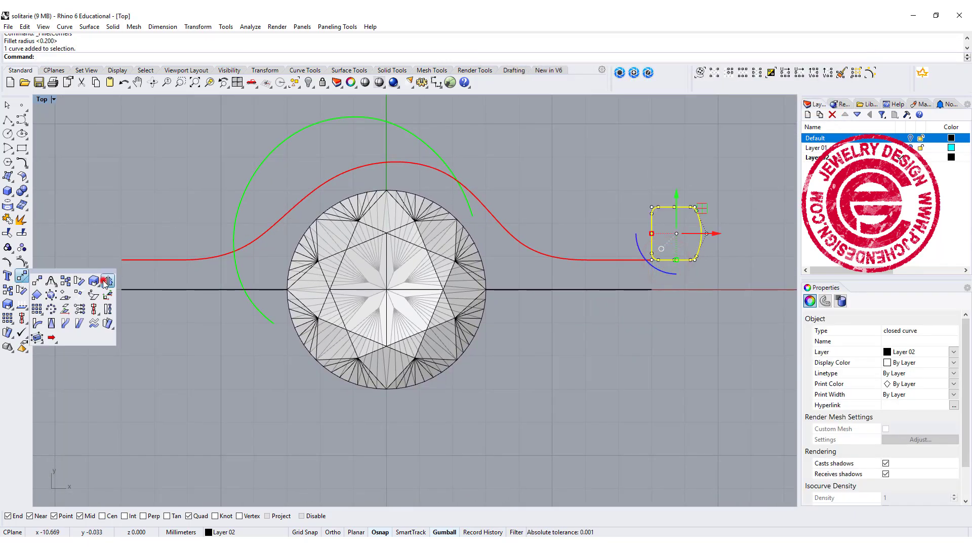
pyautogui.click(106, 282)
pyautogui.write('0')
pyautogui.press('Return')
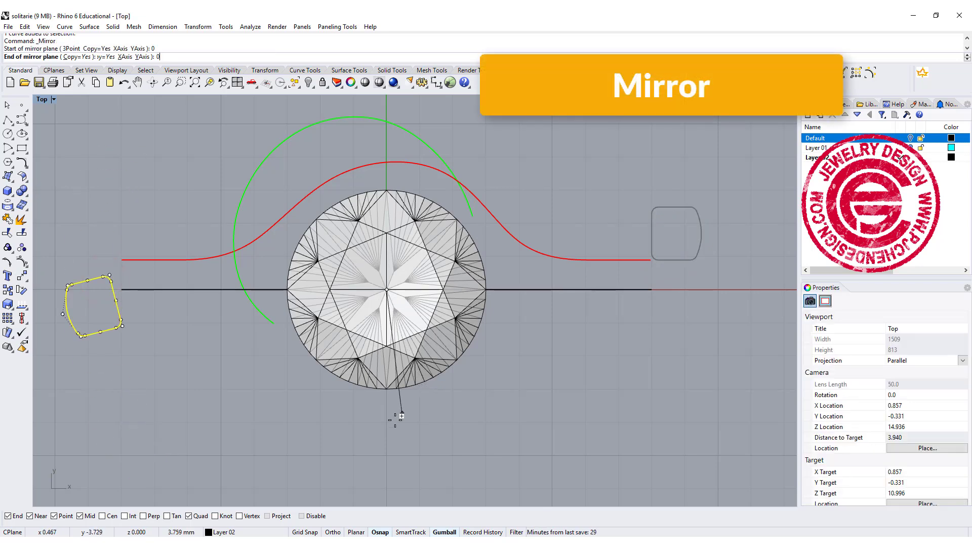
pyautogui.click(377, 425)
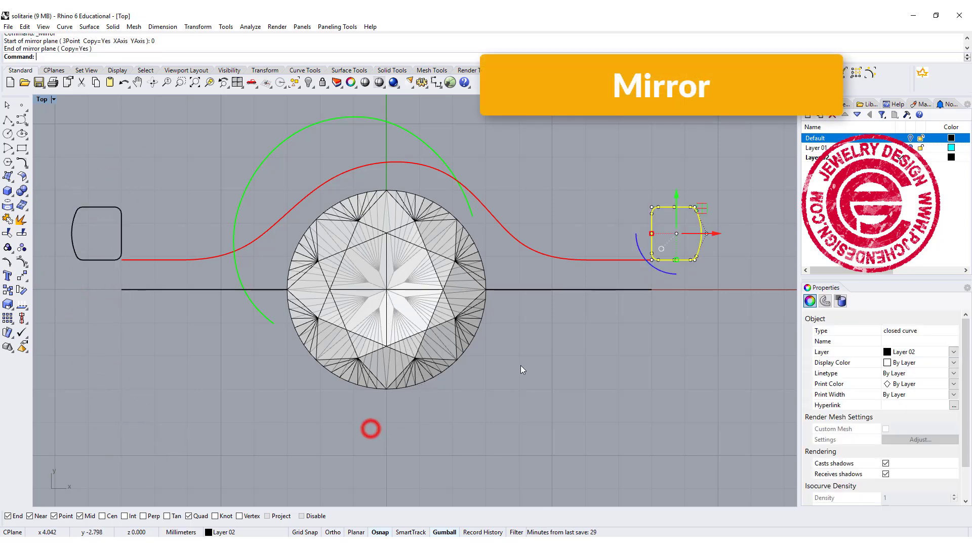
# Start a Sweep 1 Rail with the red band curve as rail and the profiles at its two ends as cross sections
pyautogui.doubleClick(42, 99)
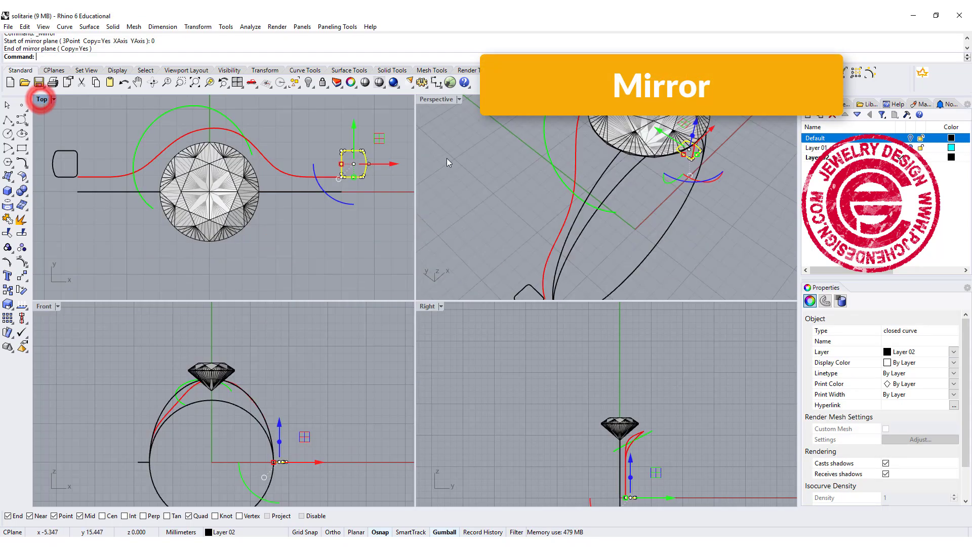
pyautogui.doubleClick(432, 99)
pyautogui.scroll(-8, 411, 189)
pyautogui.moveTo(411, 189); pyautogui.dragTo(542, 223, button='right')
pyautogui.click(542, 226)
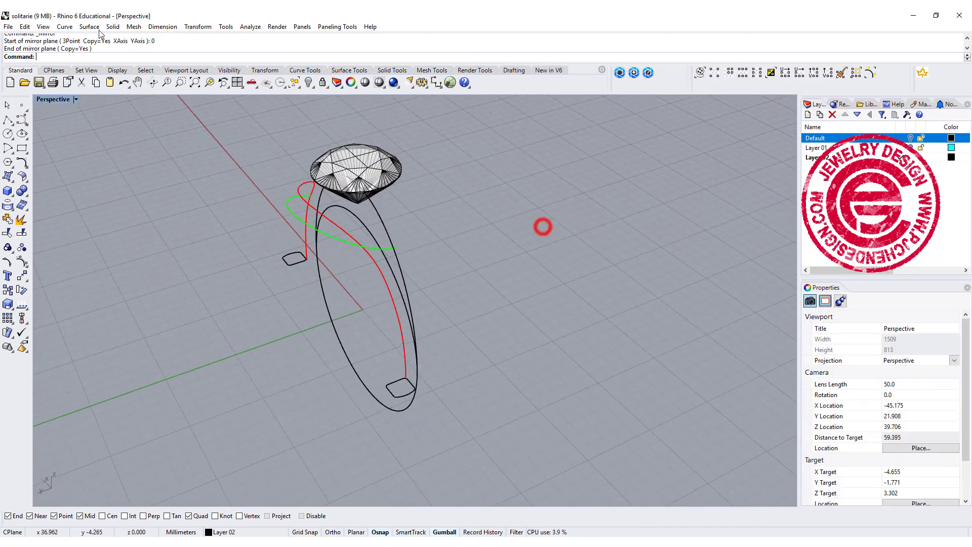
pyautogui.click(84, 26)
pyautogui.click(99, 60)
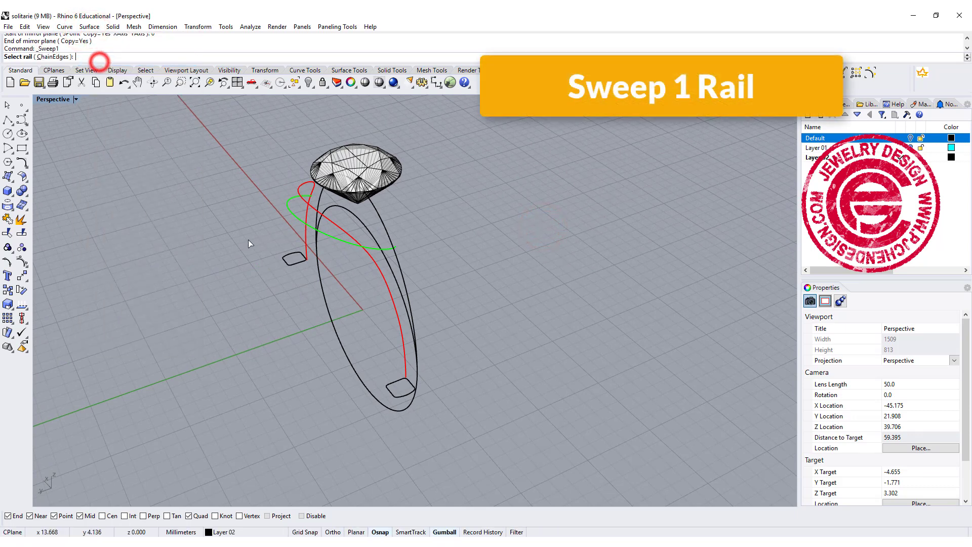
pyautogui.click(303, 252)
pyautogui.click(293, 262)
pyautogui.click(400, 393)
# Set the profiles' seam points at matching edge midpoints and complete the sweep with Freeform frame style and unchanged cross sections
pyautogui.rightClick(395, 390)
pyautogui.click(395, 381)
pyautogui.click(283, 257)
pyautogui.moveTo(293, 272); pyautogui.dragTo(312, 277)
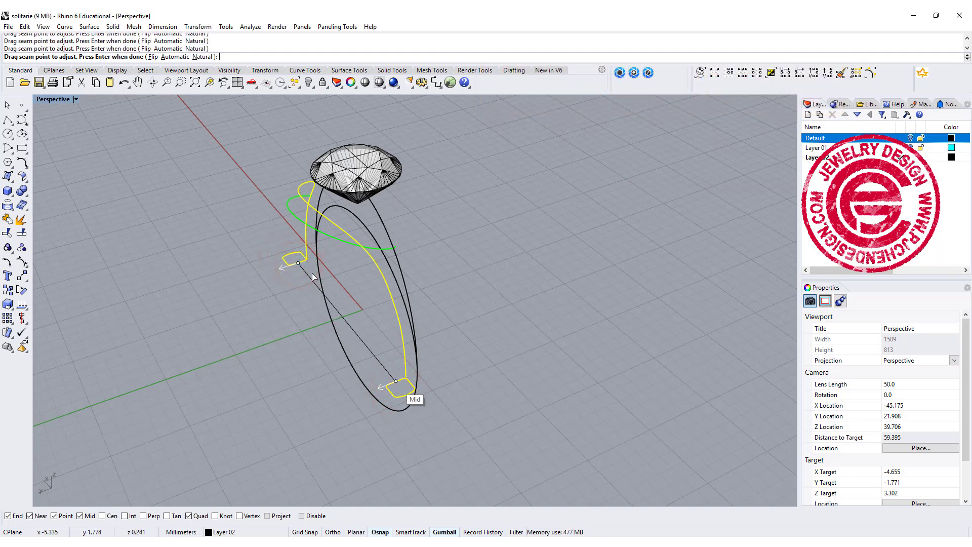
pyautogui.rightClick(517, 291)
pyautogui.moveTo(495, 269); pyautogui.dragTo(621, 317, button='right')
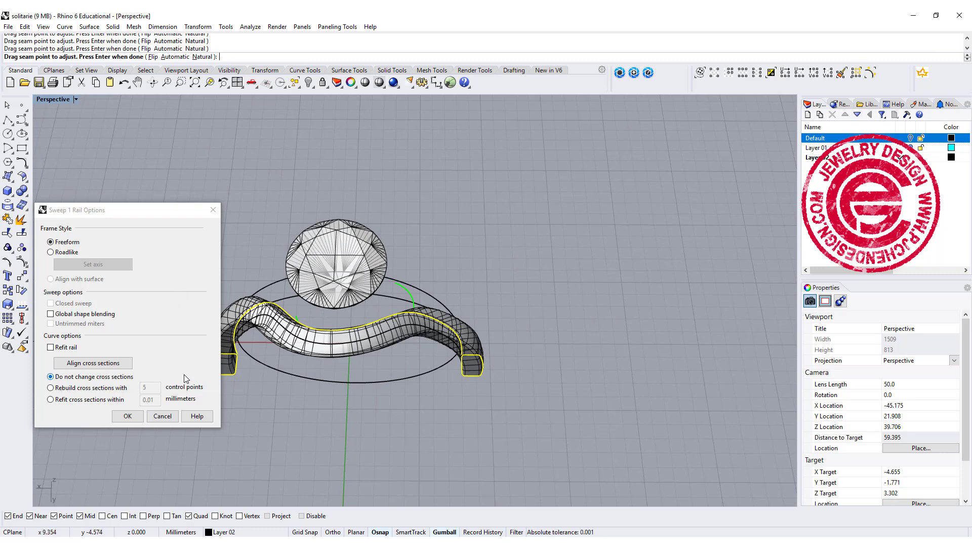
pyautogui.click(126, 414)
# Scale the red rail curve down vertically in the Front view with Scale 1D, using the base of the band as base point
pyautogui.moveTo(174, 395); pyautogui.dragTo(563, 315, button='right')
pyautogui.click(395, 302)
pyautogui.doubleClick(55, 100)
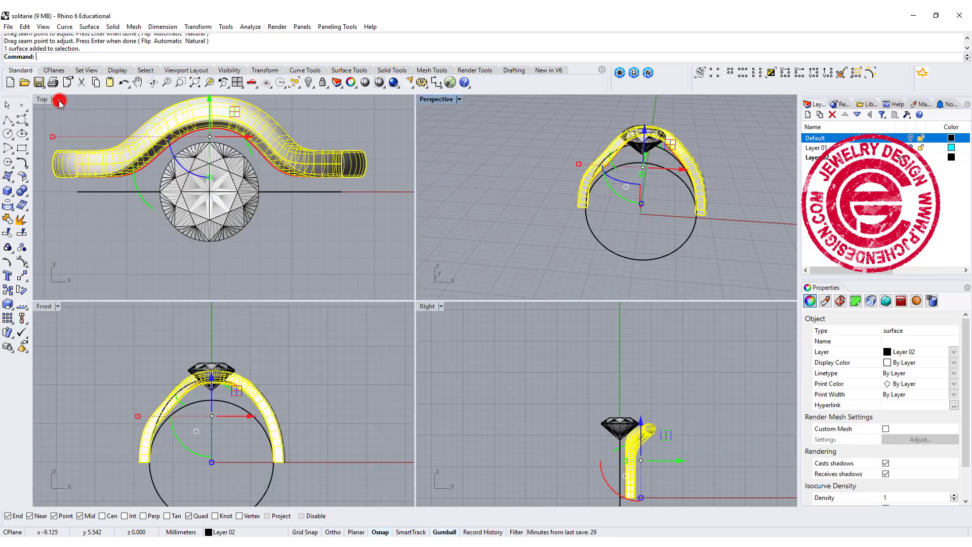
pyautogui.click(319, 390)
pyautogui.click(248, 400)
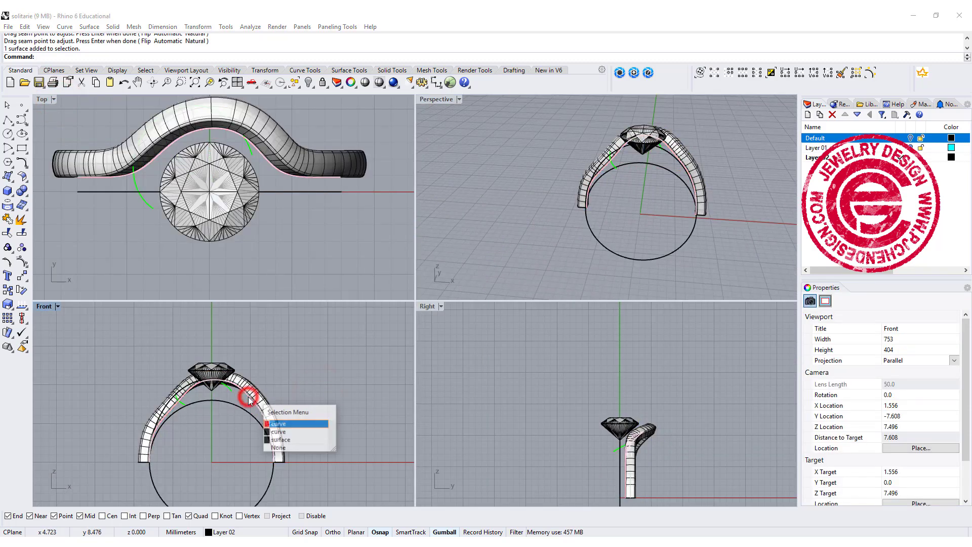
pyautogui.click(265, 422)
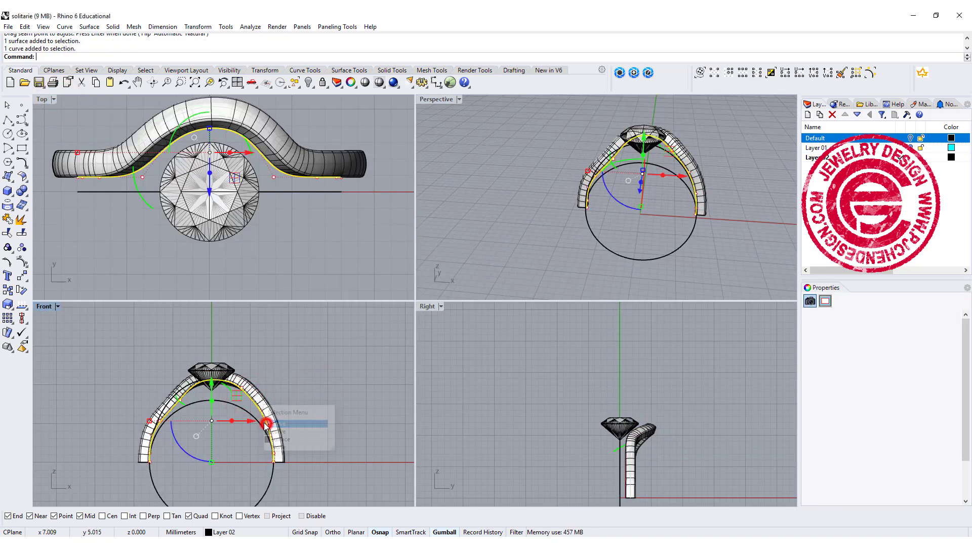
pyautogui.click(10, 307)
pyautogui.click(48, 309)
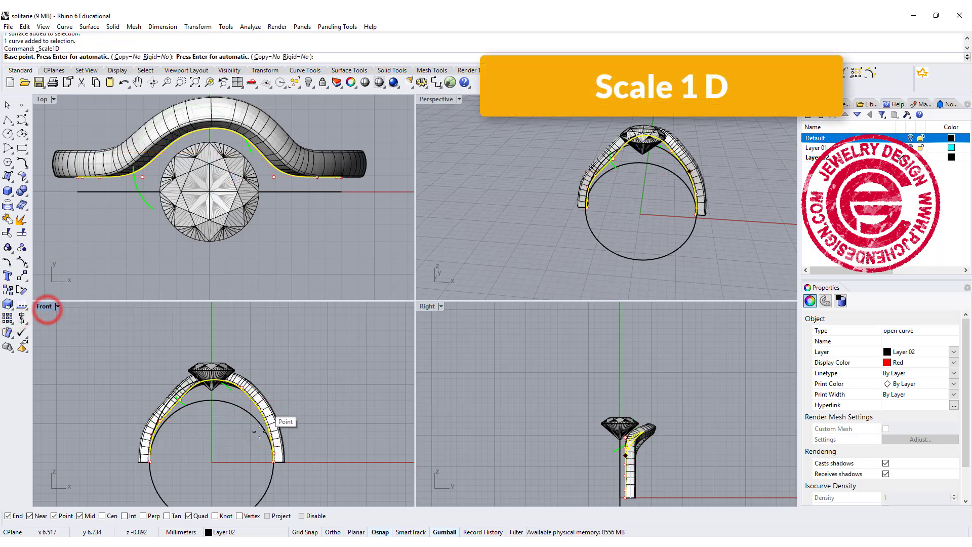
pyautogui.click(285, 461)
pyautogui.click(284, 322)
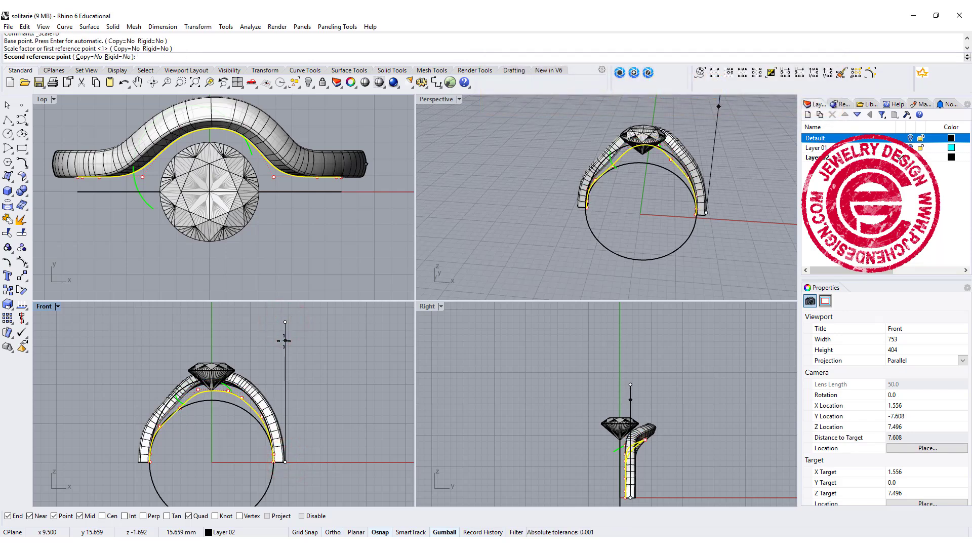
pyautogui.click(284, 341)
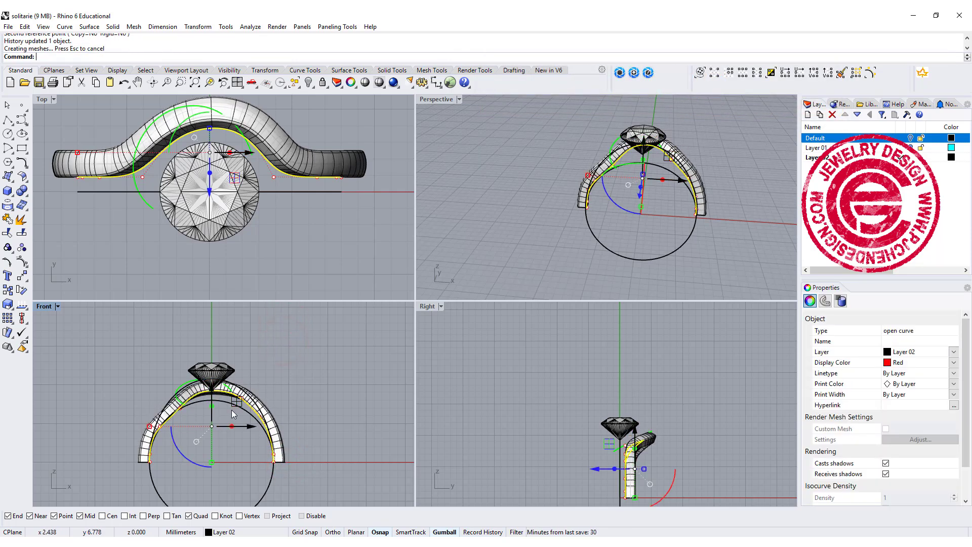
# Adjust the red rail curve's left-side control points in the Front view to smooth the band along the finger circle
pyautogui.scroll(4, 239, 412)
pyautogui.moveTo(248, 416); pyautogui.dragTo(272, 377, button='right')
pyautogui.scroll(2, 154, 388)
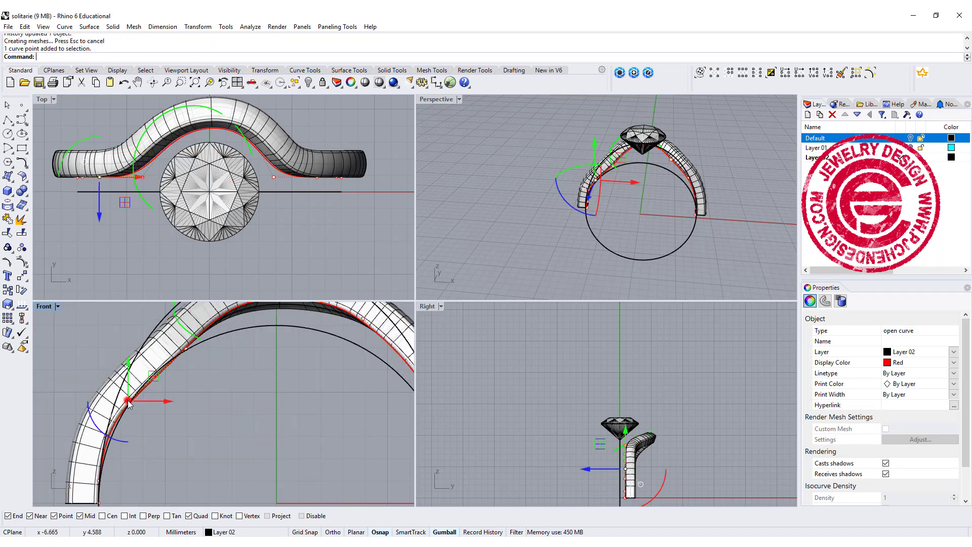
pyautogui.click(128, 400)
pyautogui.moveTo(127, 396); pyautogui.dragTo(151, 363)
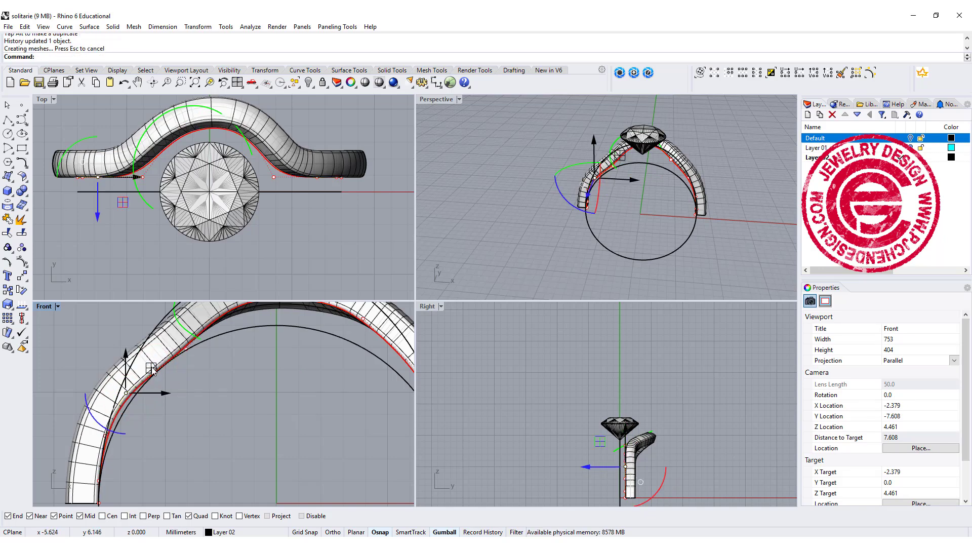
pyautogui.hotkey('ctrl', 'z')
pyautogui.click(185, 351)
pyautogui.moveTo(184, 348); pyautogui.dragTo(202, 323)
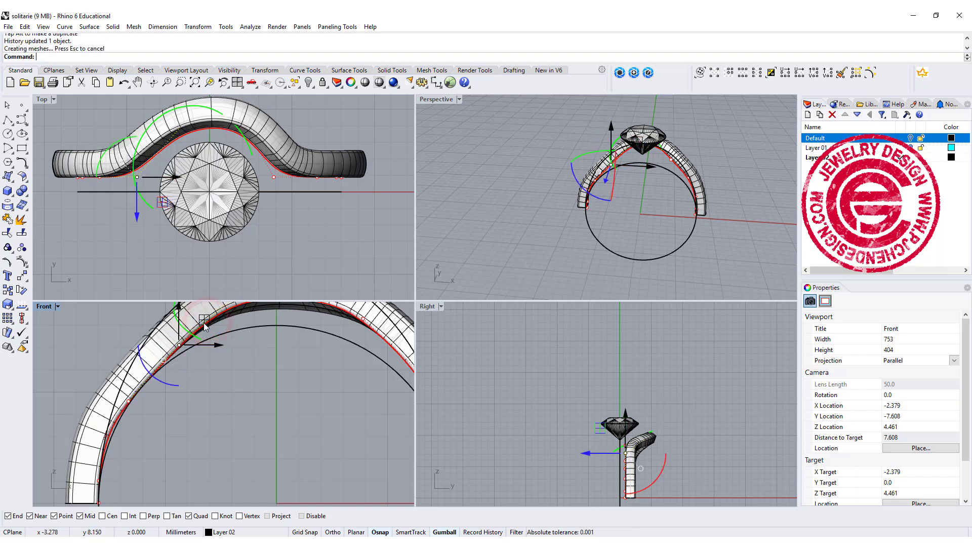
pyautogui.click(249, 416)
pyautogui.press('Escape')
# Undo the last gumball move and shift the red rail curve with its end profiles slightly down toward the stone in the Top view
pyautogui.scroll(-4, 203, 374)
pyautogui.moveTo(266, 368); pyautogui.dragTo(257, 383, button='right')
pyautogui.moveTo(499, 208); pyautogui.dragTo(453, 199, button='right')
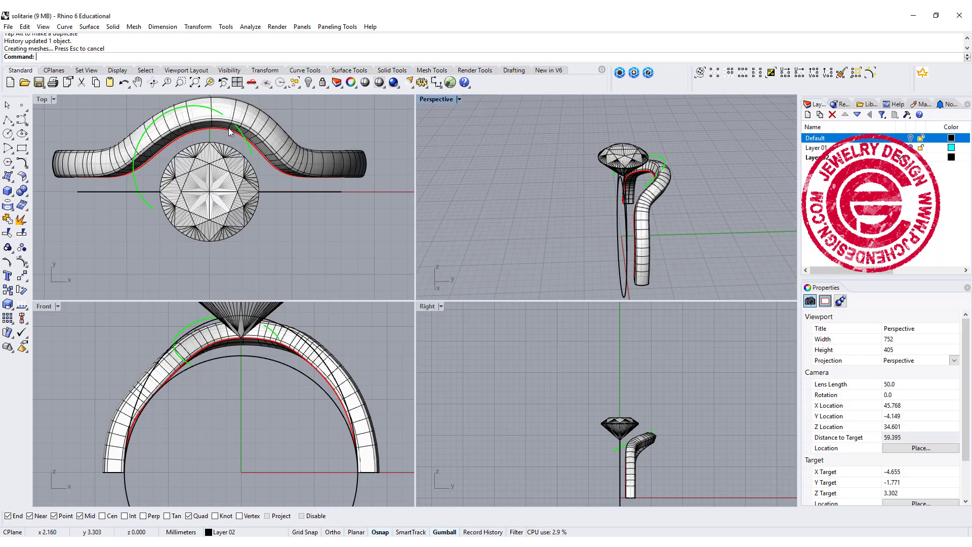
pyautogui.moveTo(576, 188); pyautogui.dragTo(561, 175, button='right')
pyautogui.hotkey('ctrl', 'z')
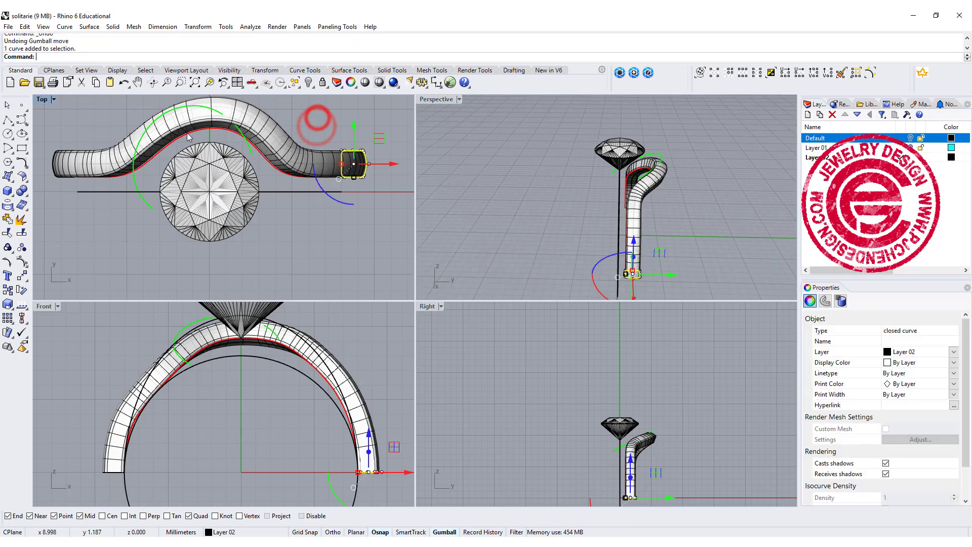
pyautogui.moveTo(210, 133); pyautogui.dragTo(212, 140)
pyautogui.click(285, 234)
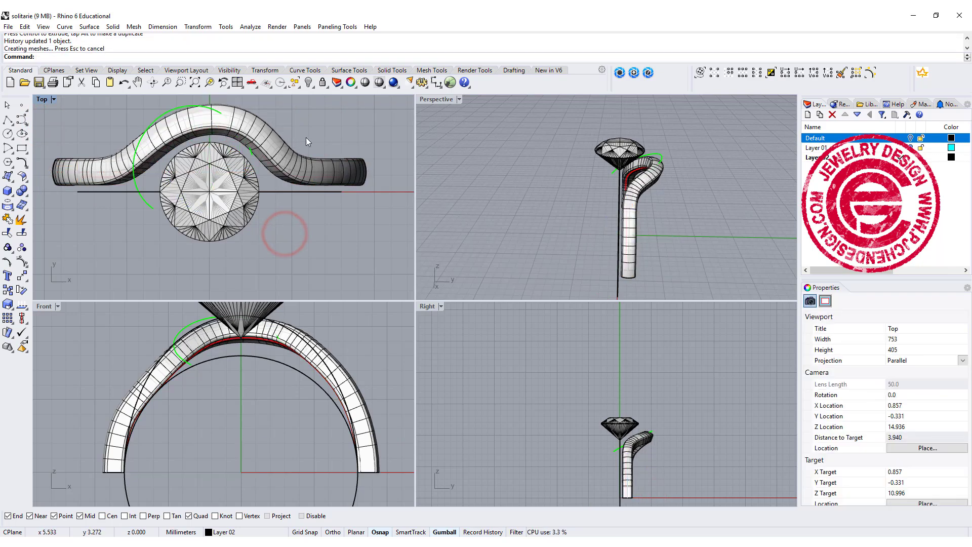
# Copy the left end profile from its inner edge midpoint to the lower-left end of the green swirl curve
pyautogui.moveTo(314, 221); pyautogui.dragTo(310, 240, button='right')
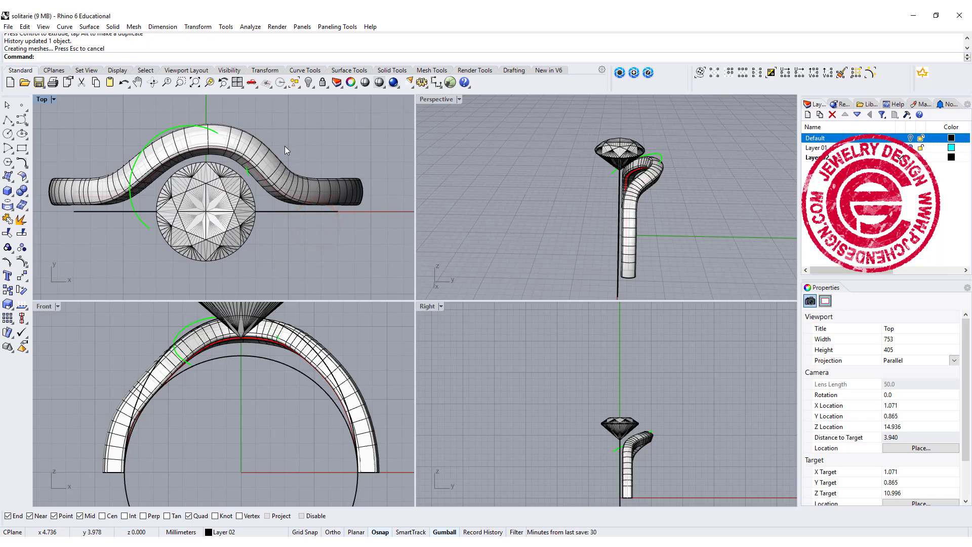
pyautogui.click(131, 207)
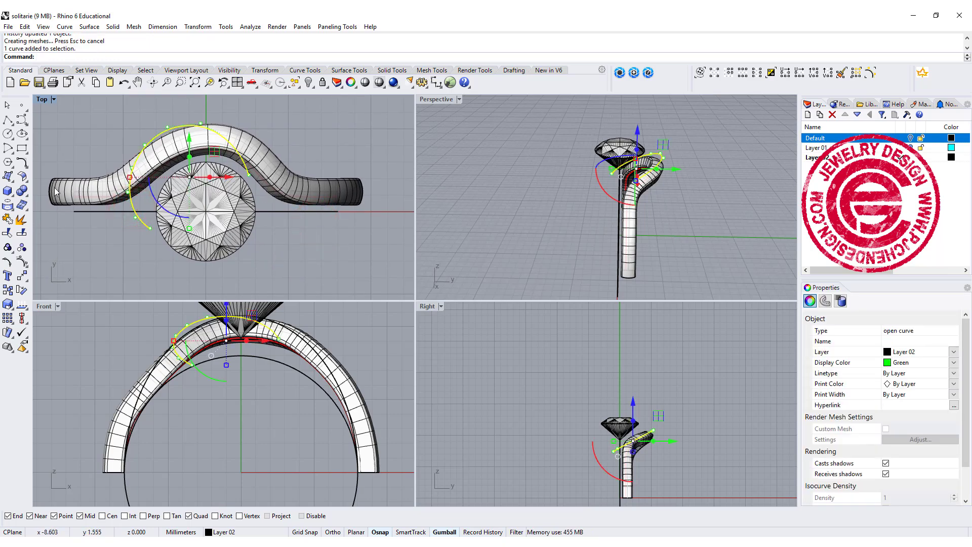
pyautogui.click(51, 209)
pyautogui.click(78, 229)
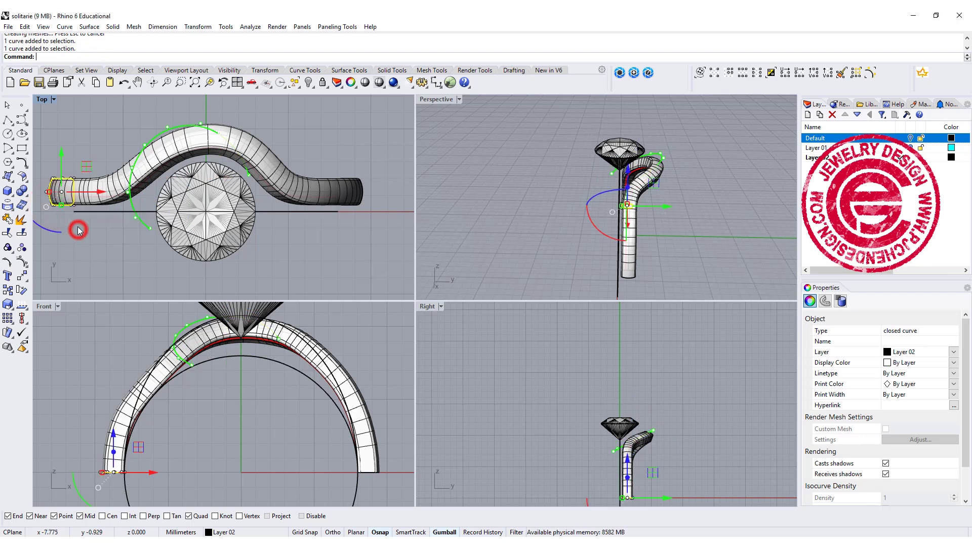
pyautogui.click(22, 275)
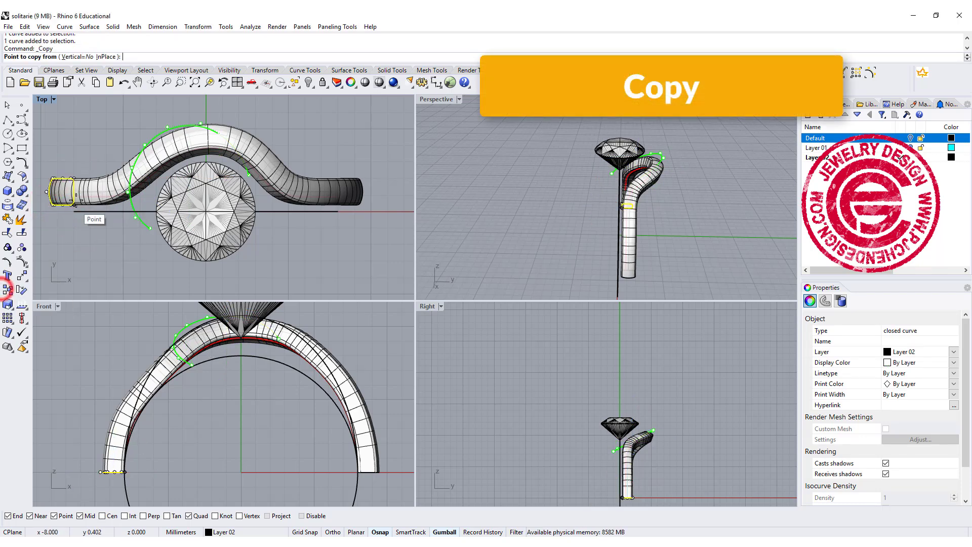
pyautogui.click(74, 191)
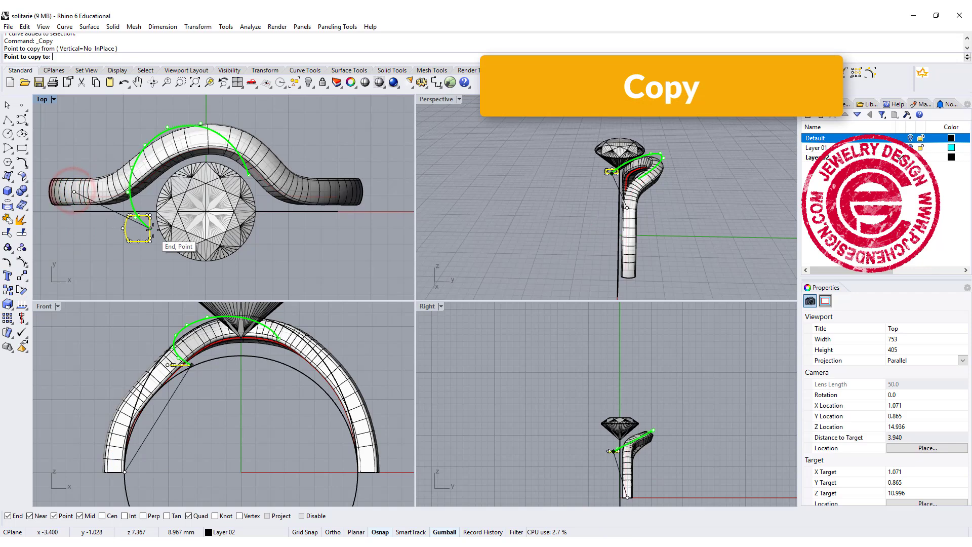
pyautogui.press('Return')
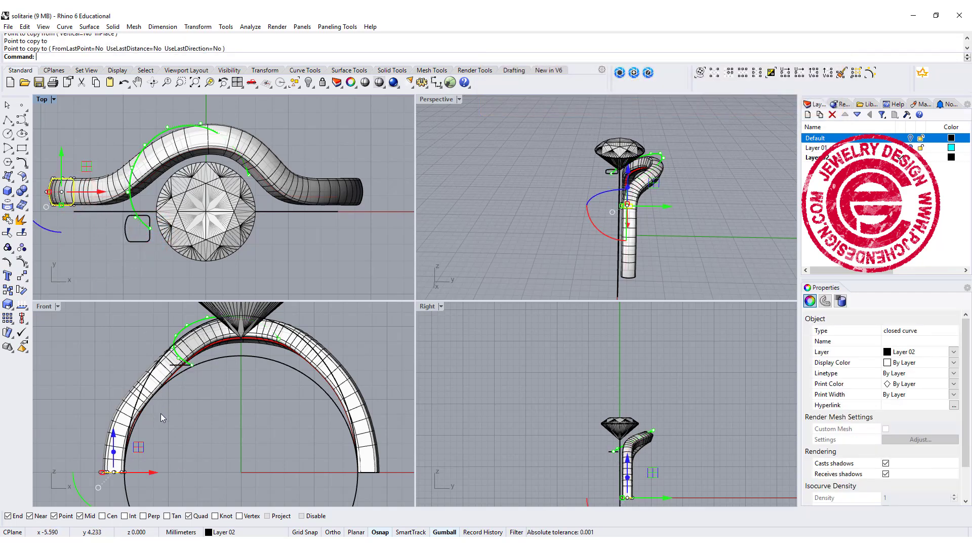
# Rotate the copied profile upright in the Front view and turn it across the green curve's end in the Top view
pyautogui.click(181, 369)
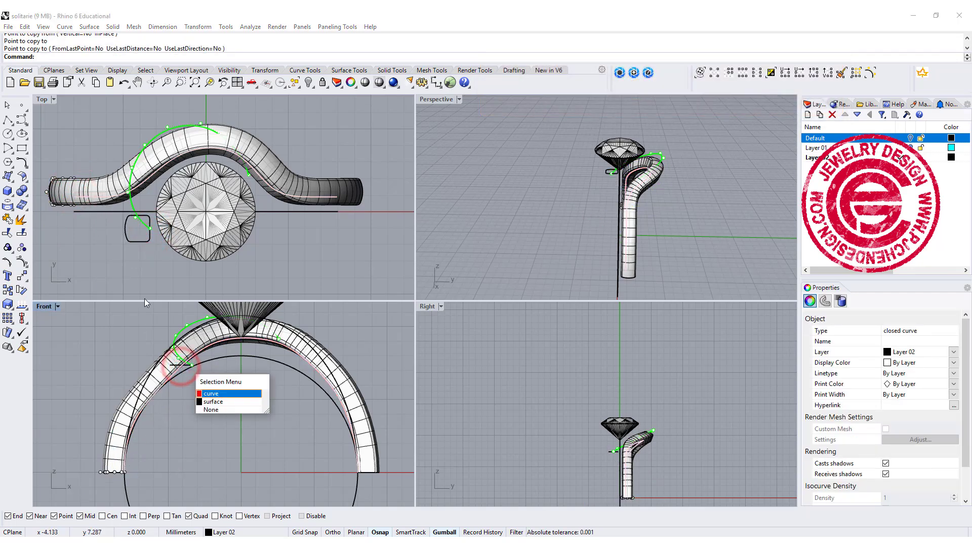
pyautogui.click(140, 242)
pyautogui.scroll(2, 184, 384)
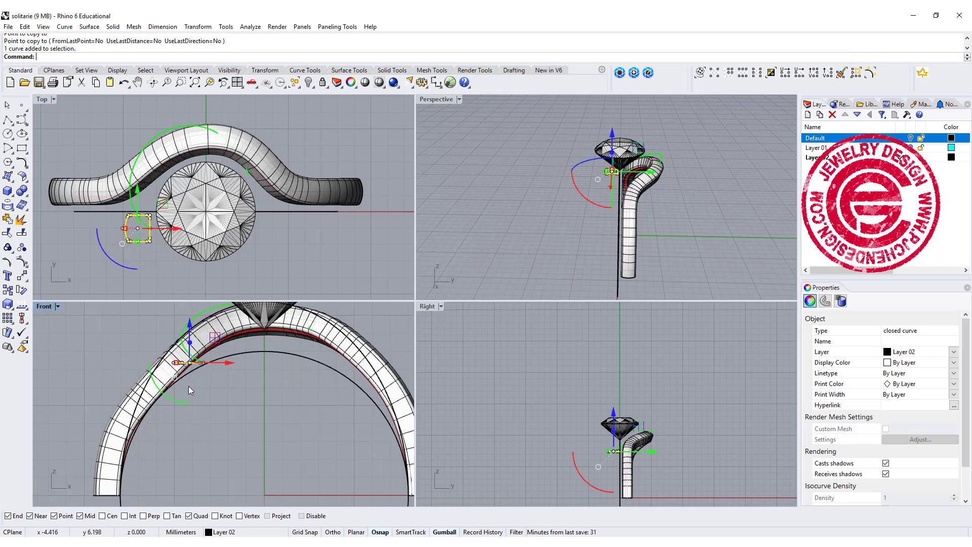
pyautogui.moveTo(175, 417); pyautogui.dragTo(137, 361)
pyautogui.moveTo(119, 264); pyautogui.dragTo(87, 247)
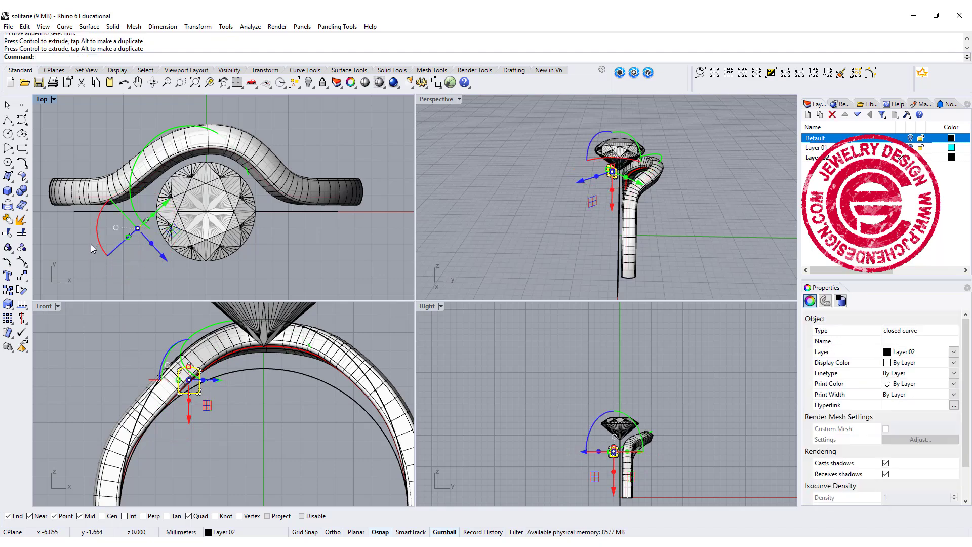
# Centre the copied profile on the green curve's lower-left end and fine-tune its rotation perpendicular to the curve in the Top view
pyautogui.doubleClick(45, 104)
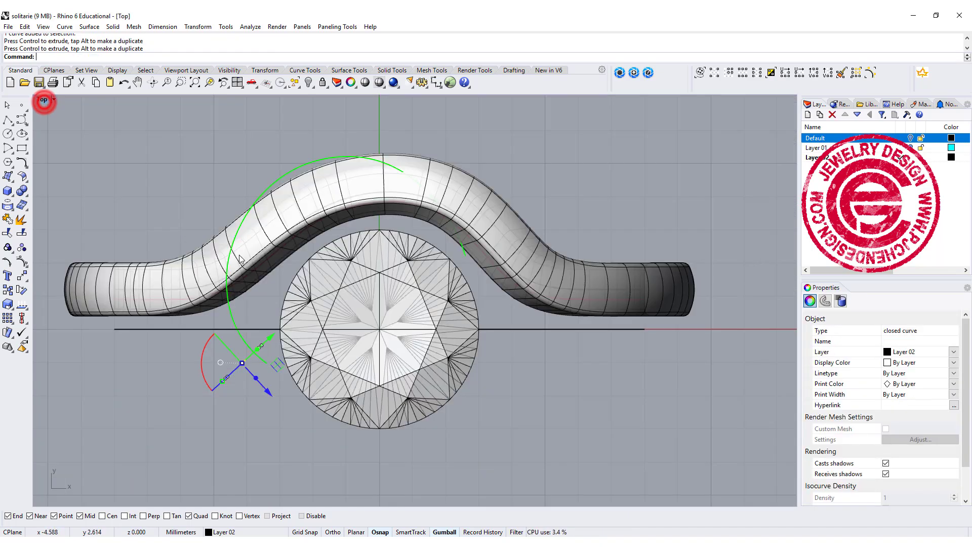
pyautogui.scroll(-2, 481, 314)
pyautogui.moveTo(310, 354); pyautogui.dragTo(335, 356)
pyautogui.scroll(4, 296, 362)
pyautogui.moveTo(264, 333); pyautogui.dragTo(268, 347)
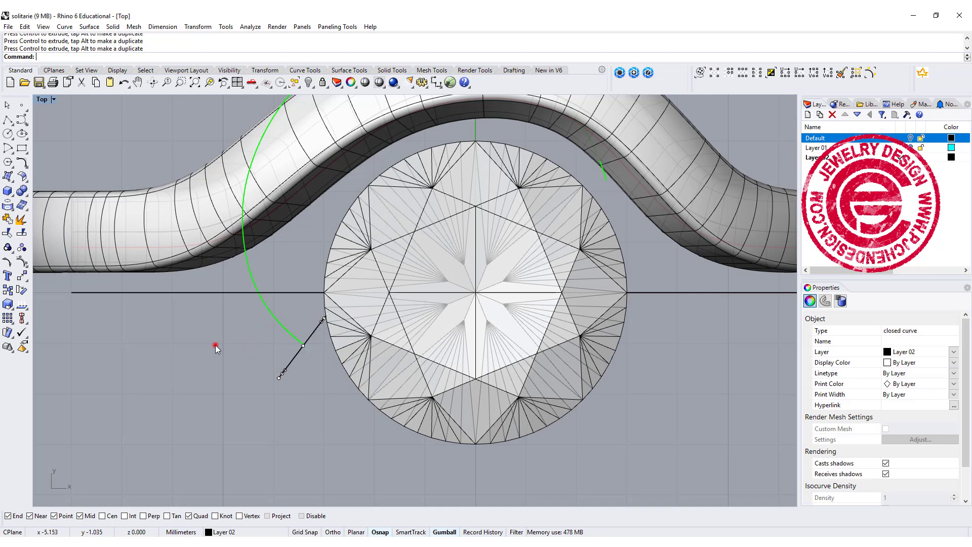
# Copy the profile from the green curve's lower-left end to its right end in the Top view
pyautogui.click(215, 346)
pyautogui.click(299, 354)
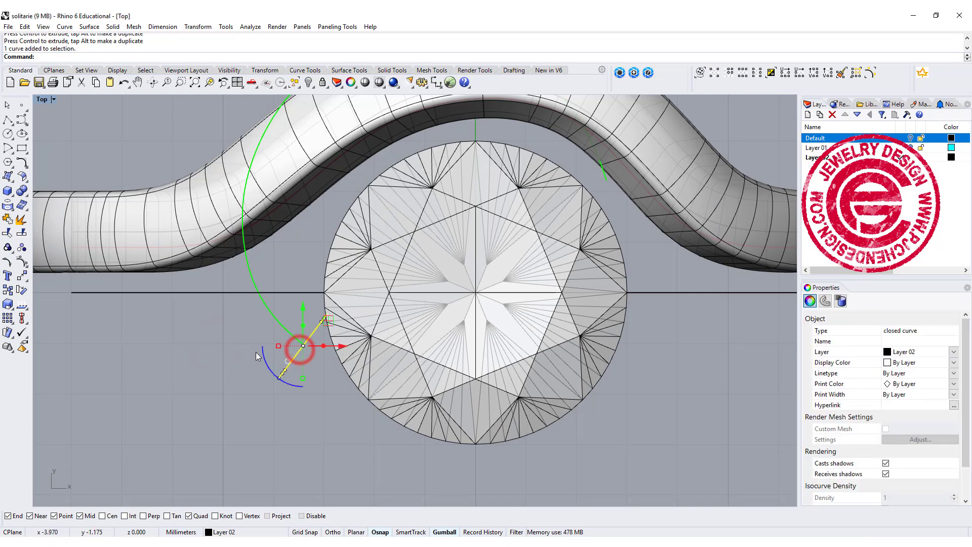
pyautogui.keyDown('shift'); pyautogui.click(279, 326); pyautogui.keyUp('shift')
pyautogui.click(234, 342)
pyautogui.scroll(-4, 244, 312)
pyautogui.moveTo(248, 325); pyautogui.dragTo(185, 348, button='right')
pyautogui.click(210, 365)
pyautogui.click(211, 365)
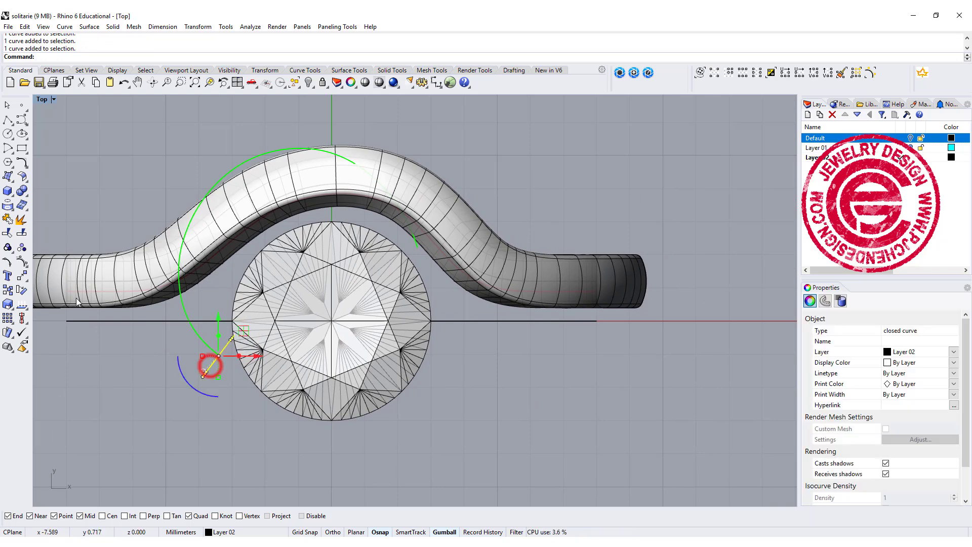
pyautogui.click(21, 290)
pyautogui.click(218, 357)
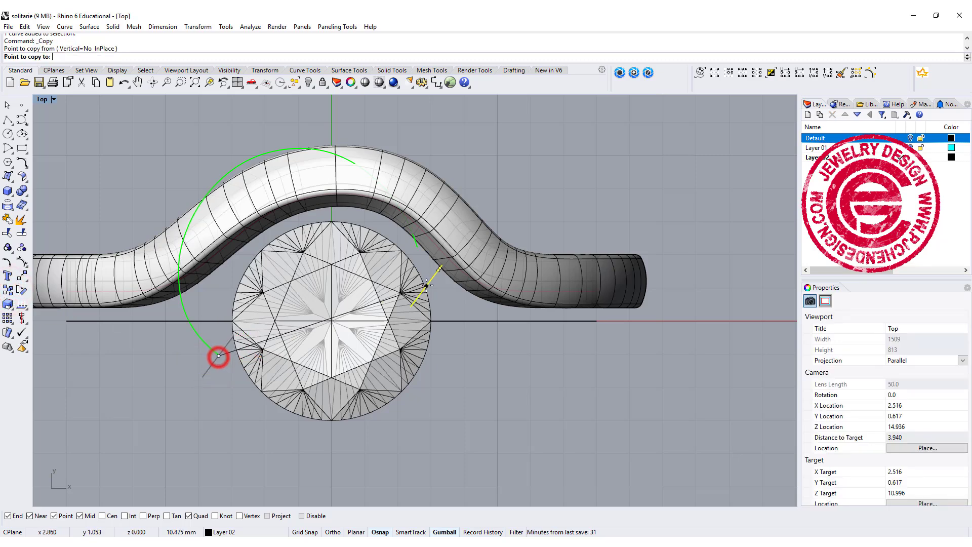
pyautogui.rightClick(419, 252)
# Rotate the copied profile in the Top view until it stands perpendicular to the green curve's right end
pyautogui.click(414, 256)
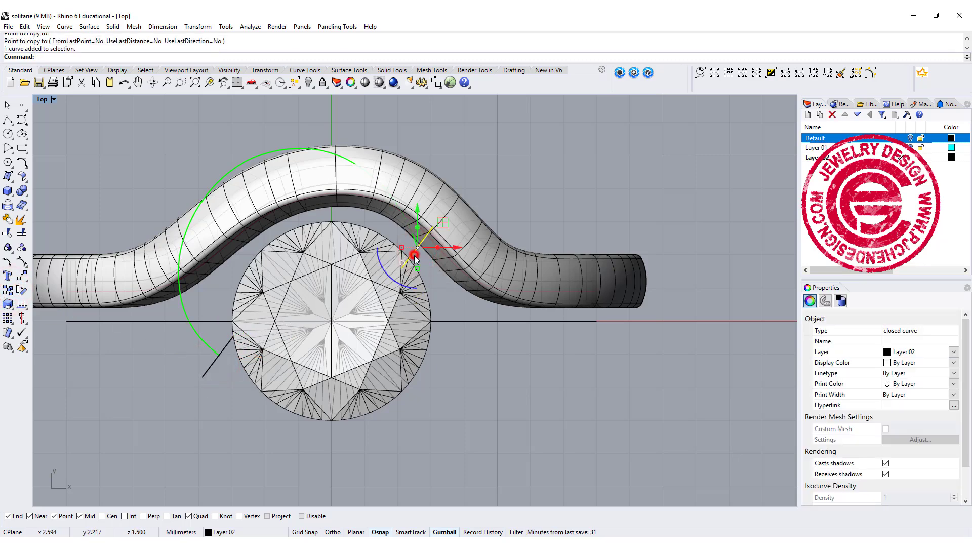
pyautogui.moveTo(394, 279); pyautogui.dragTo(380, 261)
pyautogui.click(153, 174)
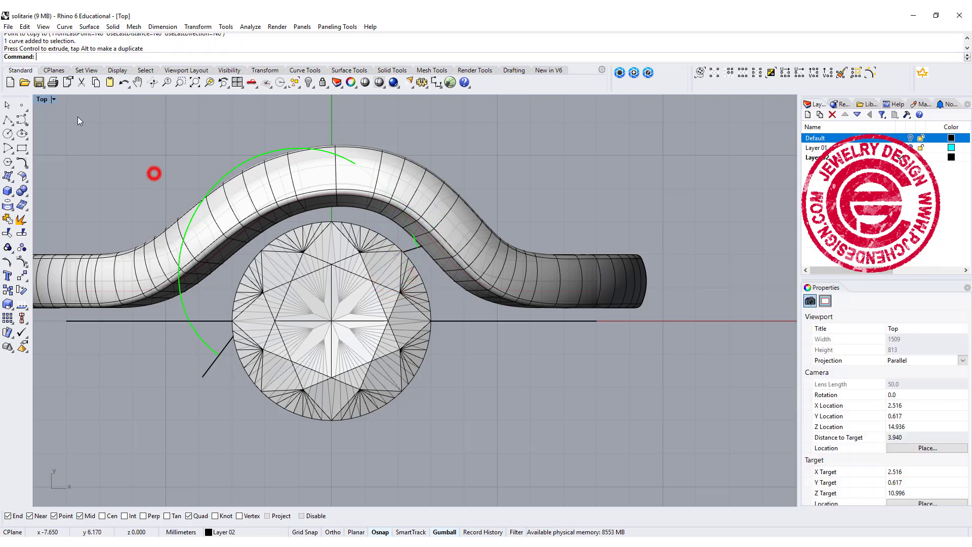
# Set the display color of both green-curve end profiles to Green in the Perspective view
pyautogui.doubleClick(40, 99)
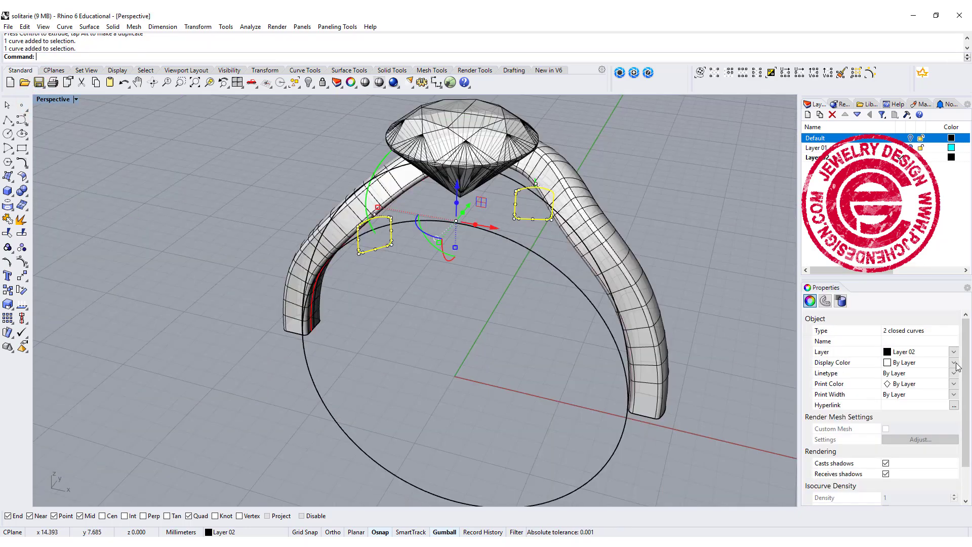
pyautogui.click(955, 362)
pyautogui.click(900, 424)
pyautogui.click(672, 218)
# Move the left end profile by its bottom edge midpoint onto the green curve's lower-left end
pyautogui.moveTo(673, 217); pyautogui.dragTo(399, 294, button='right')
pyautogui.click(437, 239)
pyautogui.click(20, 275)
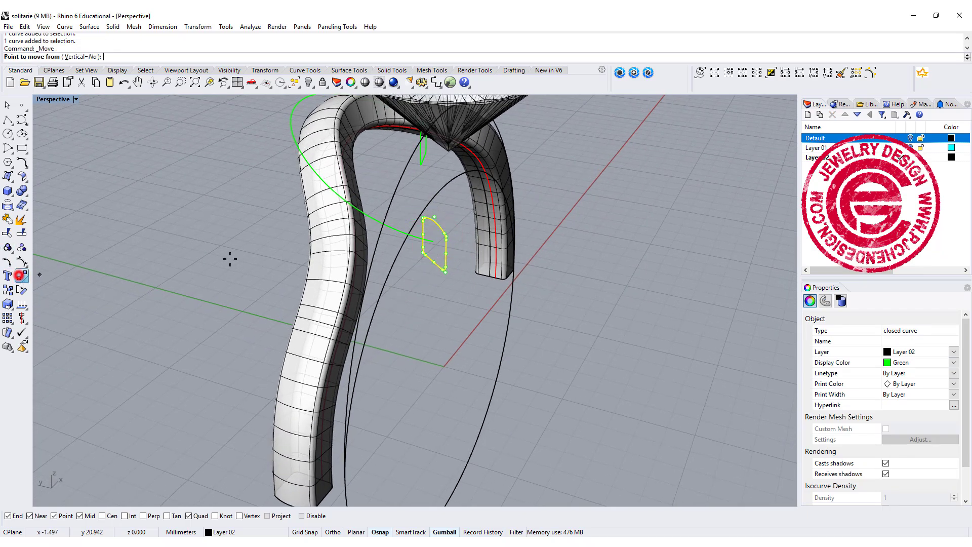
pyautogui.click(432, 261)
pyautogui.click(430, 261)
# Move the right end profile from its bottom edge midpoint onto the green curve's right end
pyautogui.moveTo(435, 255); pyautogui.dragTo(555, 204, button='right')
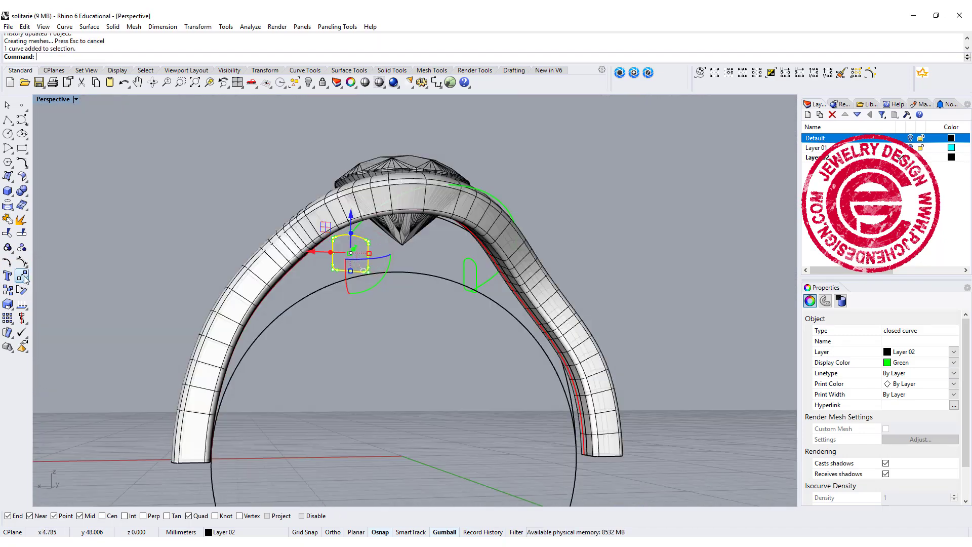
pyautogui.click(22, 276)
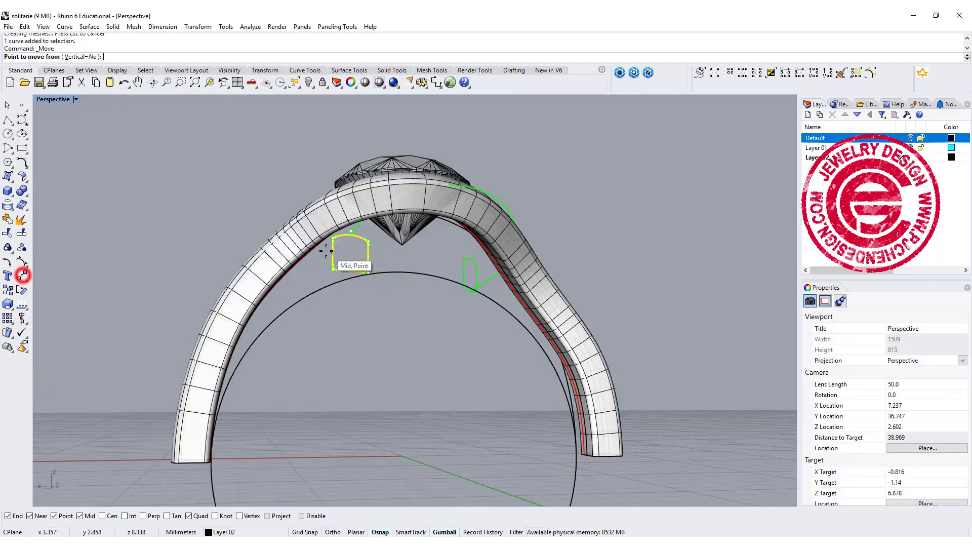
pyautogui.click(350, 271)
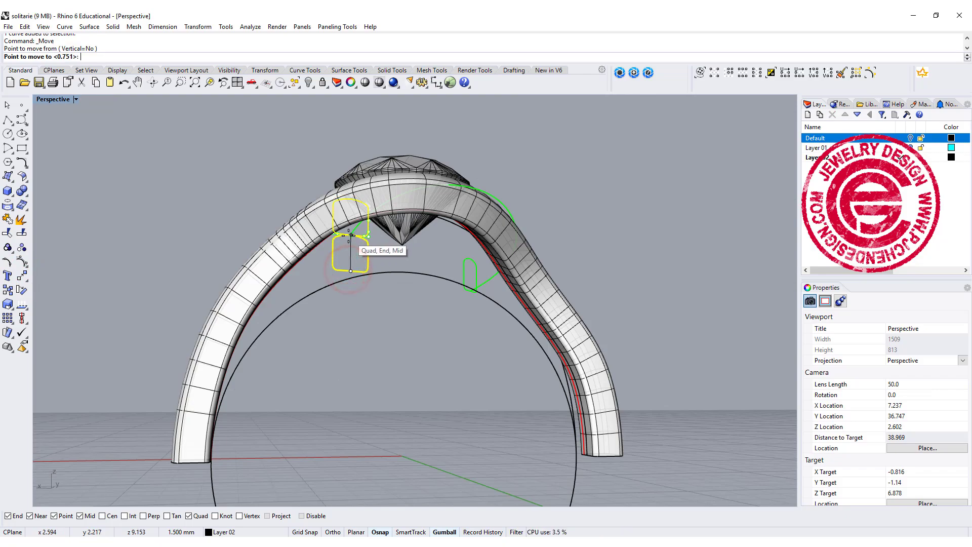
pyautogui.click(350, 233)
pyautogui.moveTo(512, 244)
pyautogui.mouseDown(button='right')
pyautogui.moveTo(548, 211)
pyautogui.moveTo(647, 213)
pyautogui.moveTo(570, 205)
pyautogui.moveTo(465, 260)
pyautogui.moveTo(436, 253)
pyautogui.moveTo(539, 238)
pyautogui.mouseUp(button='right')
pyautogui.click(571, 206)
# Start a Sweep 1 Rail with the green curve as rail and its two end profiles as cross sections
pyautogui.click(89, 28)
pyautogui.click(96, 60)
pyautogui.click(366, 305)
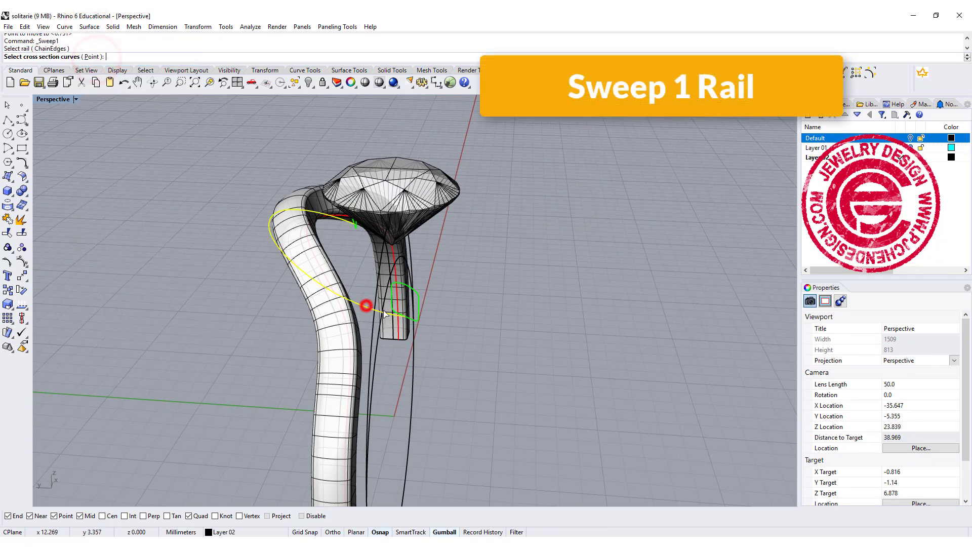
pyautogui.click(423, 307)
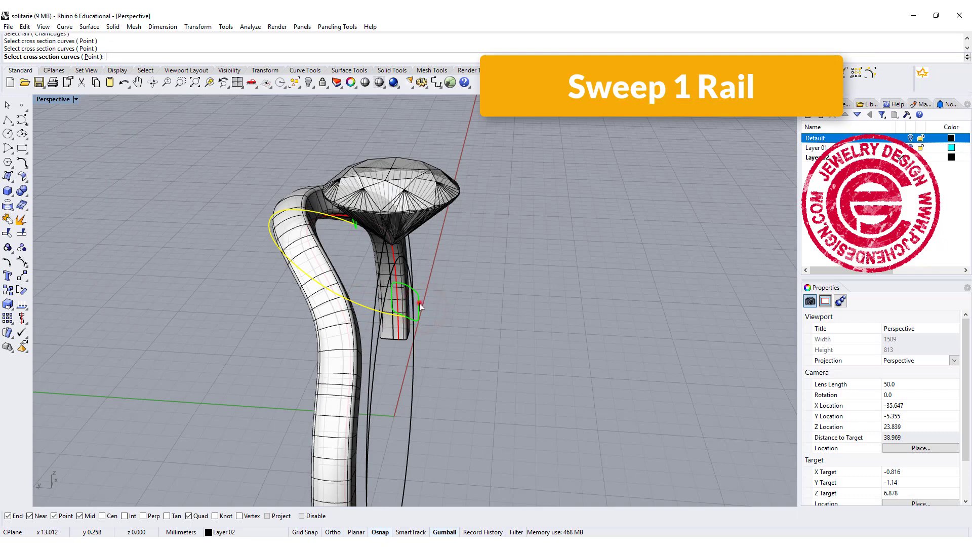
pyautogui.moveTo(396, 229); pyautogui.dragTo(375, 233, button='right')
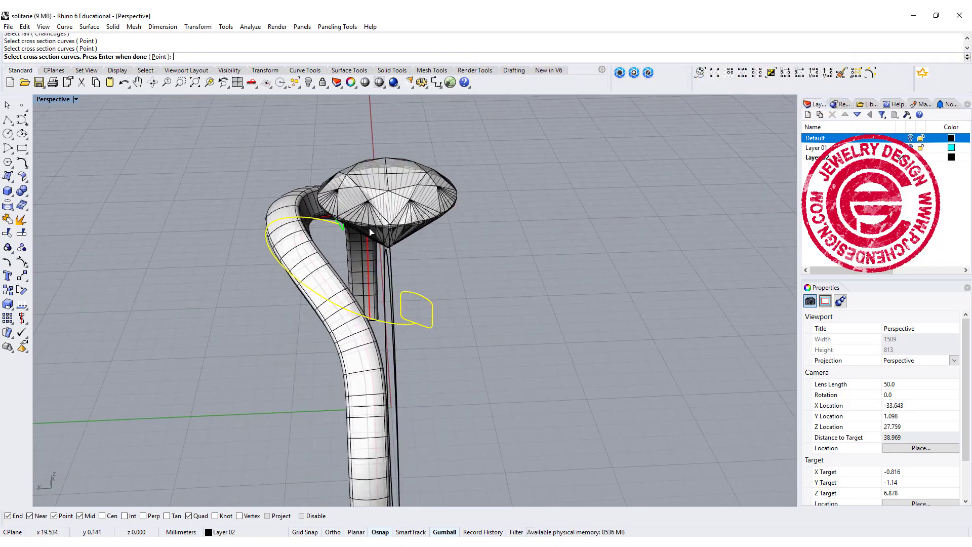
pyautogui.press('Return')
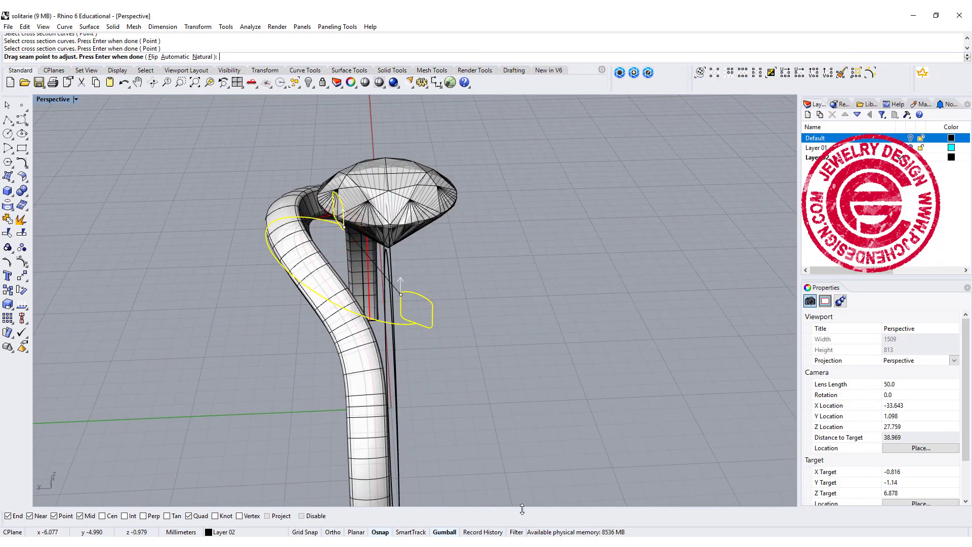
# With Record History on, align the seam points at the profiles' bottom midpoints and complete the swirl band sweep
pyautogui.click(400, 294)
pyautogui.click(414, 324)
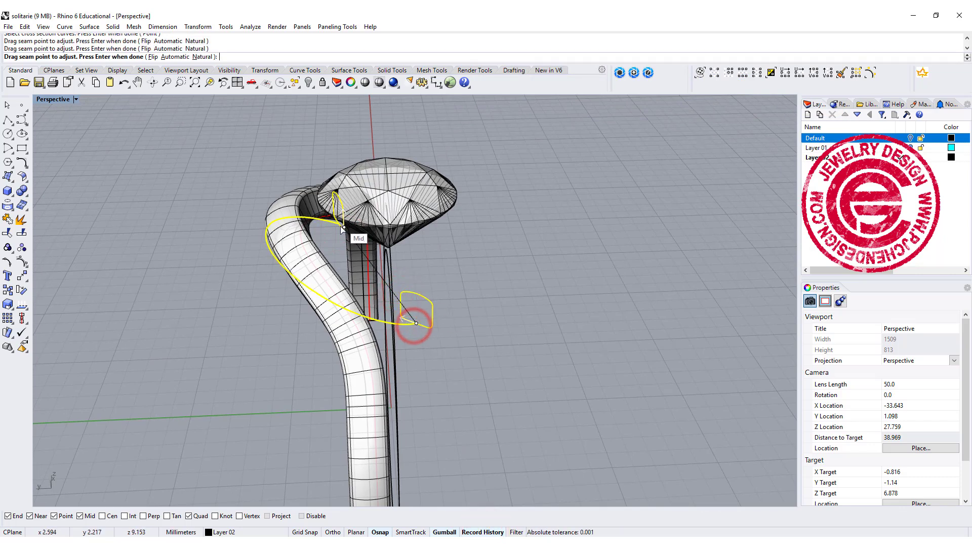
pyautogui.moveTo(347, 229); pyautogui.dragTo(306, 264, button='right')
pyautogui.moveTo(423, 271); pyautogui.dragTo(402, 294, button='right')
pyautogui.press('Return')
pyautogui.moveTo(434, 329); pyautogui.dragTo(347, 252, button='right')
pyautogui.press('Return')
# Lower the profile at the green curve's right end slightly to reshape the swirl band's tip
pyautogui.scroll(4, 354, 268)
pyautogui.scroll(-3, 375, 128)
pyautogui.moveTo(375, 128); pyautogui.dragTo(293, 256, button='right')
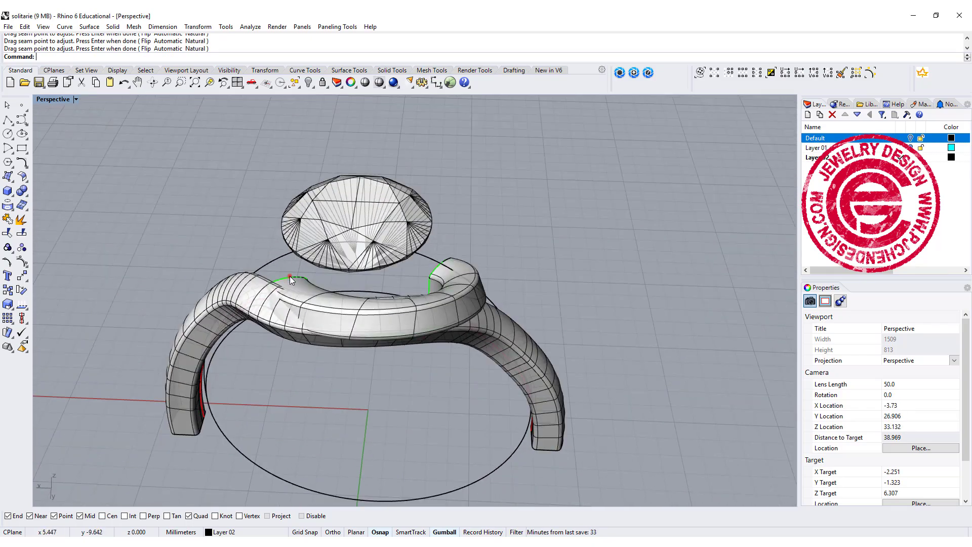
pyautogui.click(290, 276)
pyautogui.click(318, 303)
pyautogui.moveTo(318, 303); pyautogui.dragTo(291, 215, button='right')
pyautogui.moveTo(290, 212); pyautogui.dragTo(294, 247)
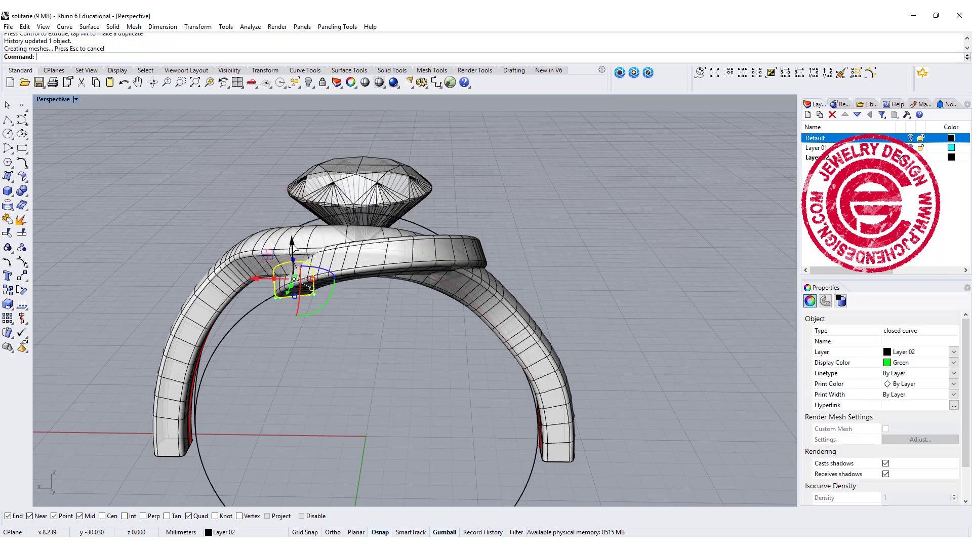
pyautogui.moveTo(294, 246); pyautogui.dragTo(419, 240, button='right')
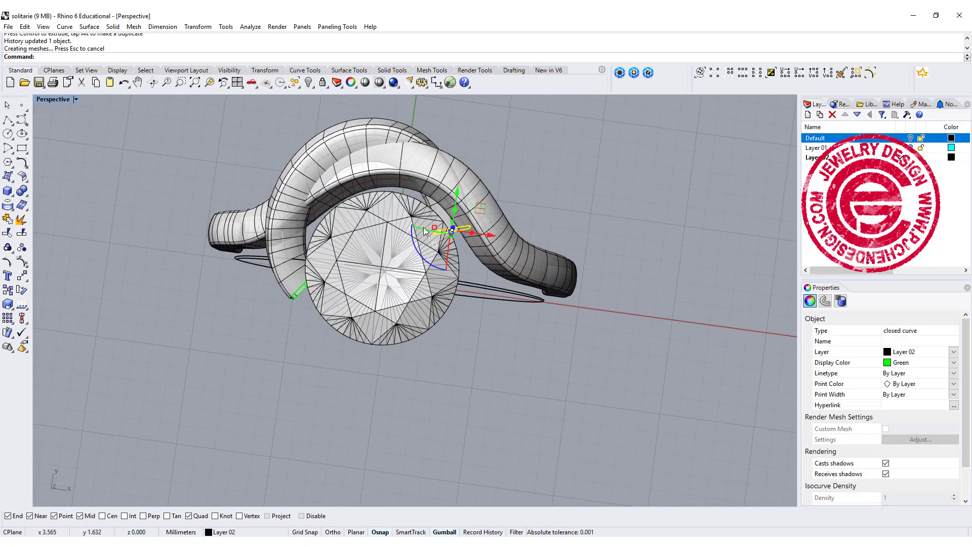
# Shift the red rail curve's two upper control points and the green curve's right end profile slightly toward the stone
pyautogui.click(478, 177)
pyautogui.moveTo(578, 246); pyautogui.dragTo(495, 166, button='right')
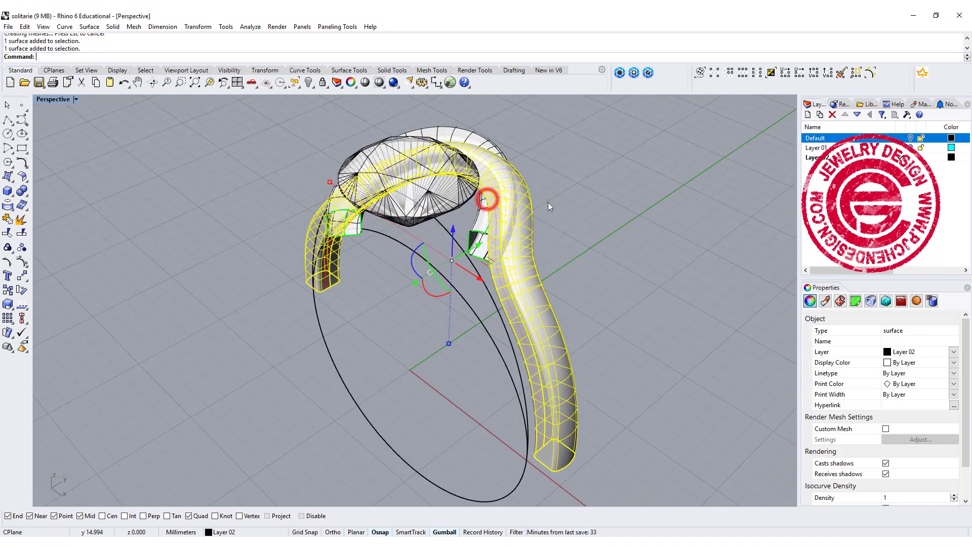
pyautogui.click(573, 200)
pyautogui.moveTo(527, 230); pyautogui.dragTo(469, 270, button='right')
pyautogui.click(477, 257)
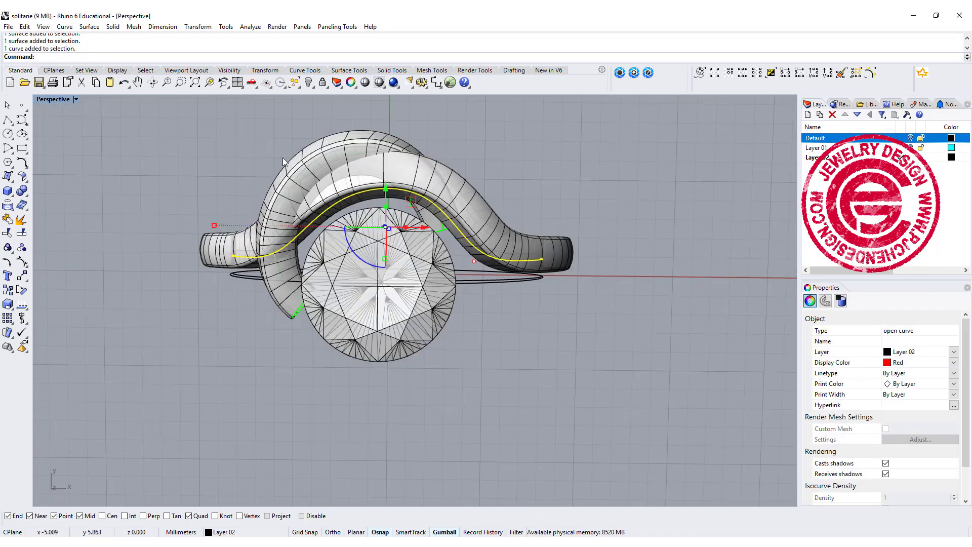
pyautogui.moveTo(242, 123); pyautogui.dragTo(554, 244)
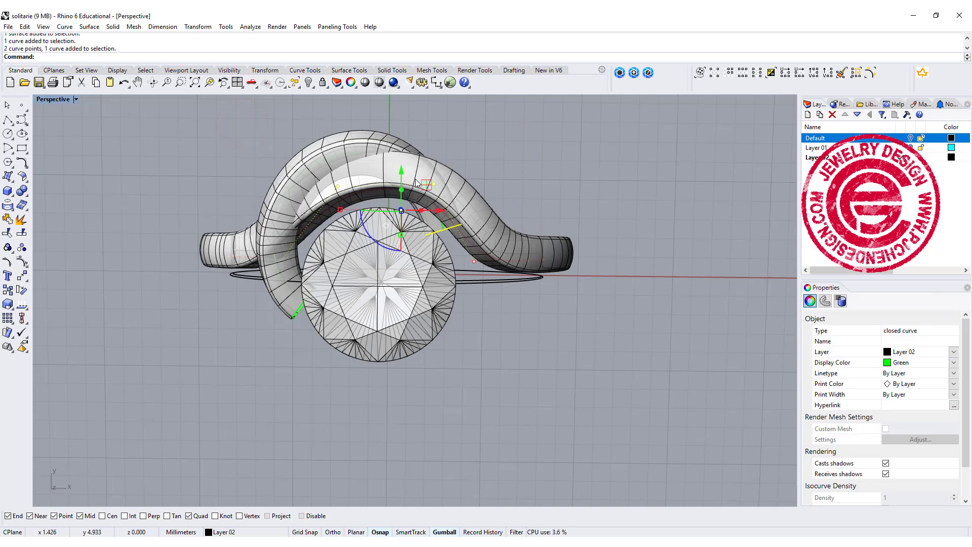
pyautogui.moveTo(403, 172); pyautogui.dragTo(402, 183)
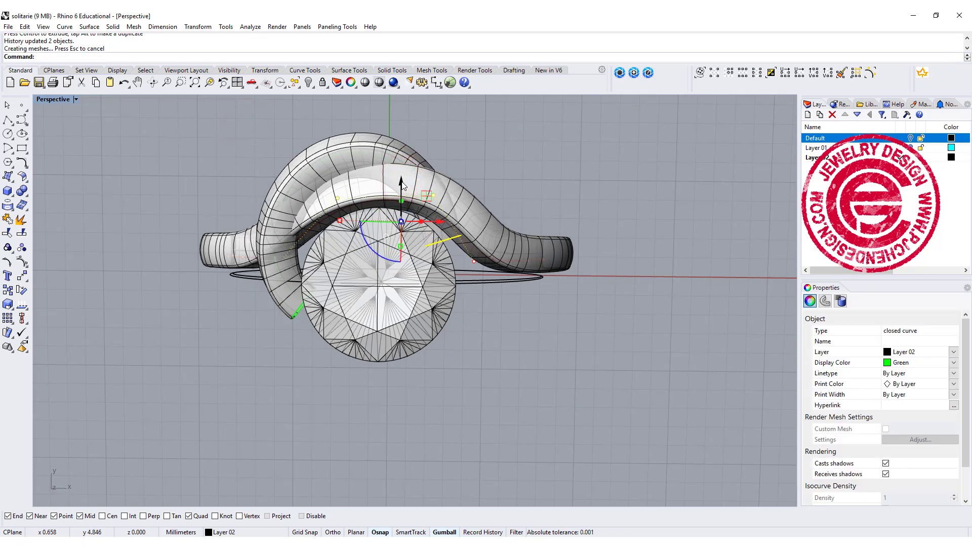
pyautogui.click(471, 167)
# Inspect the swirl band surface where it bends beside the main band and delete that surface
pyautogui.moveTo(472, 167)
pyautogui.mouseDown(button='right')
pyautogui.moveTo(484, 195)
pyautogui.moveTo(459, 154)
pyautogui.mouseUp(button='right')
pyautogui.scroll(4, 271, 249)
pyautogui.moveTo(270, 249); pyautogui.dragTo(239, 170, button='right')
pyautogui.click(239, 170)
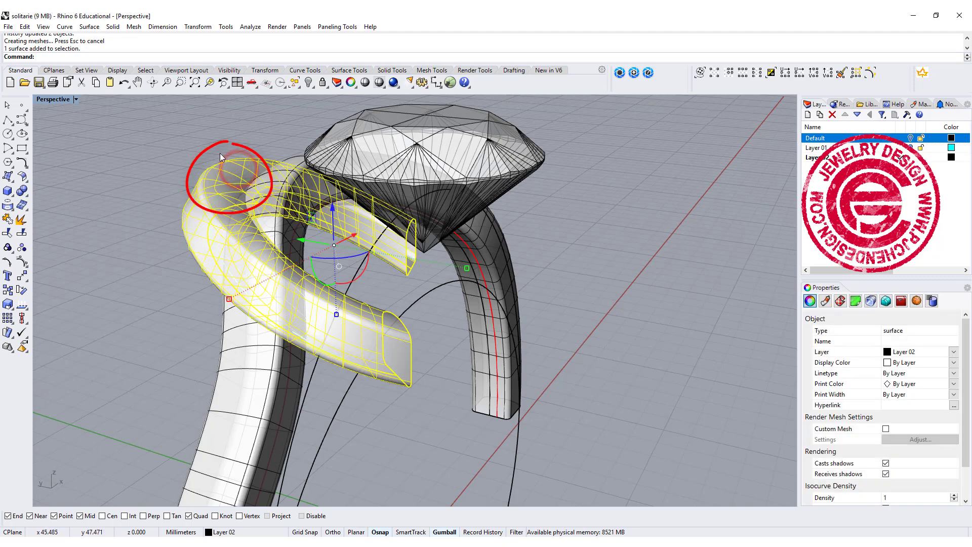
pyautogui.moveTo(282, 203); pyautogui.dragTo(321, 175, button='right')
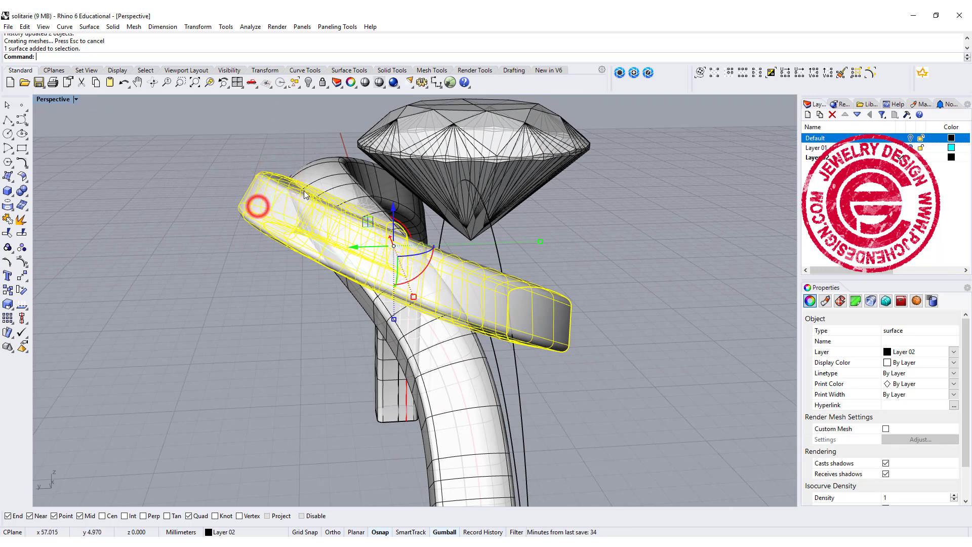
pyautogui.press('Delete')
# Copy the lower-left end profile from its bottom edge midpoint onto the upper bend of the green curve
pyautogui.moveTo(311, 219); pyautogui.dragTo(557, 361, button='right')
pyautogui.moveTo(590, 306); pyautogui.dragTo(601, 295, button='right')
pyautogui.click(604, 305)
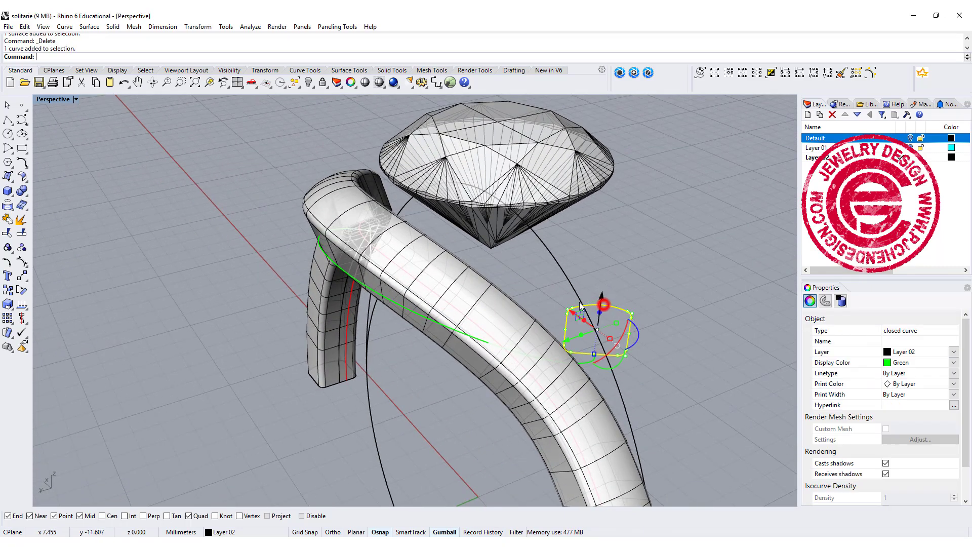
pyautogui.click(7, 290)
pyautogui.click(595, 354)
pyautogui.click(329, 259)
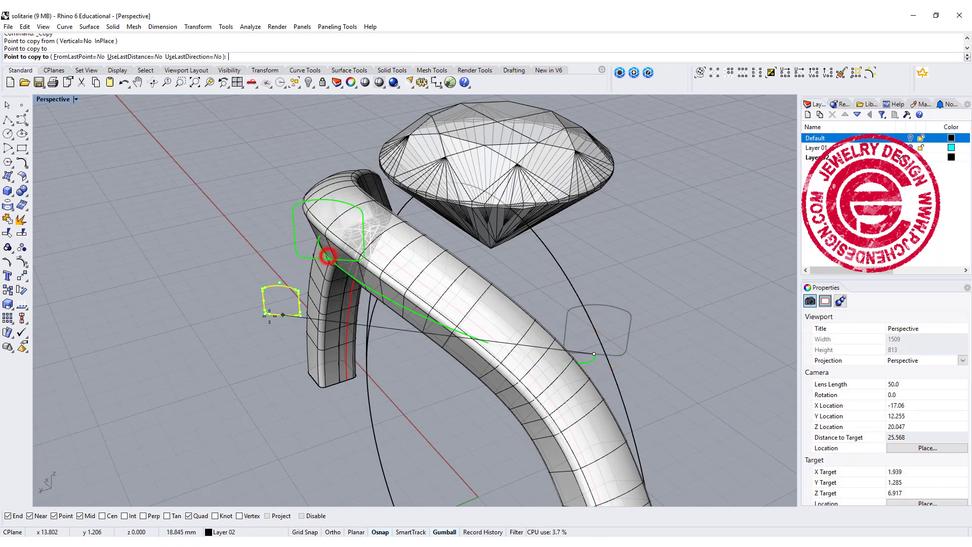
pyautogui.press('Return')
# Rotate the new middle profile in the Top view so it stands perpendicular to the green curve
pyautogui.click(296, 259)
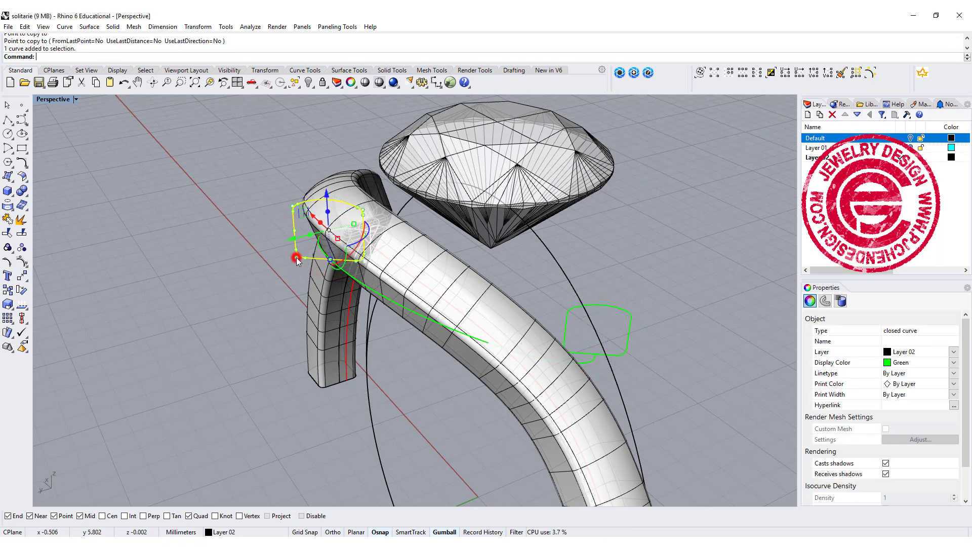
pyautogui.doubleClick(51, 99)
pyautogui.scroll(3, 185, 197)
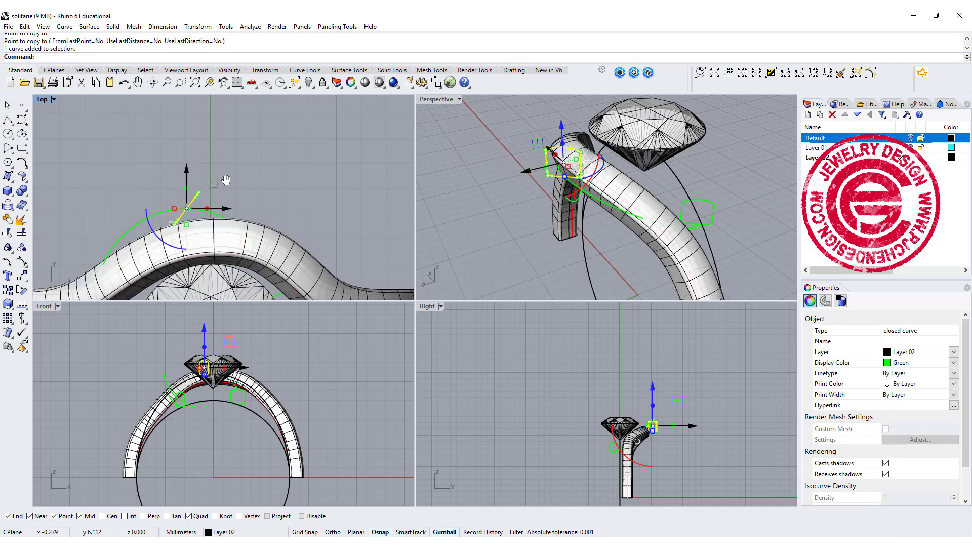
pyautogui.moveTo(167, 215); pyautogui.dragTo(184, 233)
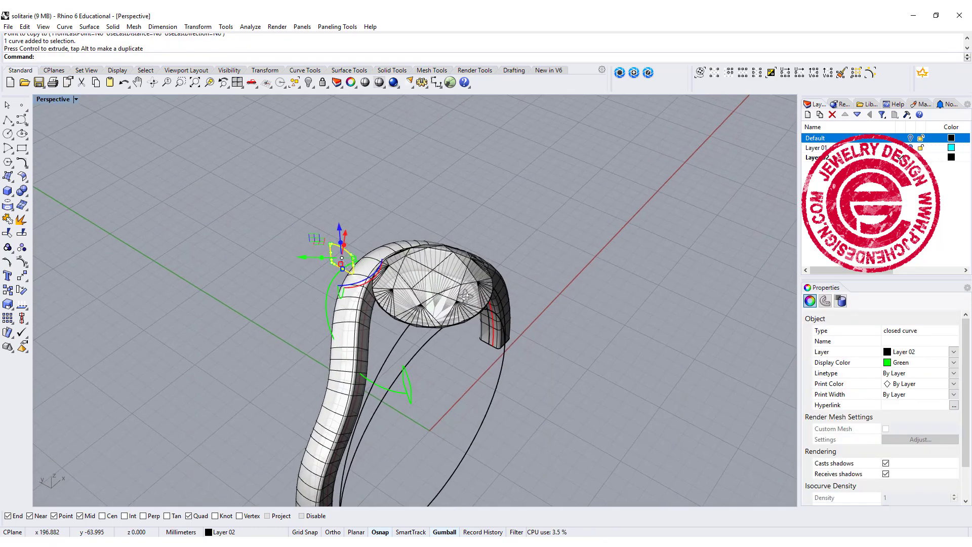
pyautogui.keyDown('shift'); pyautogui.moveTo(547, 315); pyautogui.dragTo(510, 290, button='right'); pyautogui.keyUp('shift')
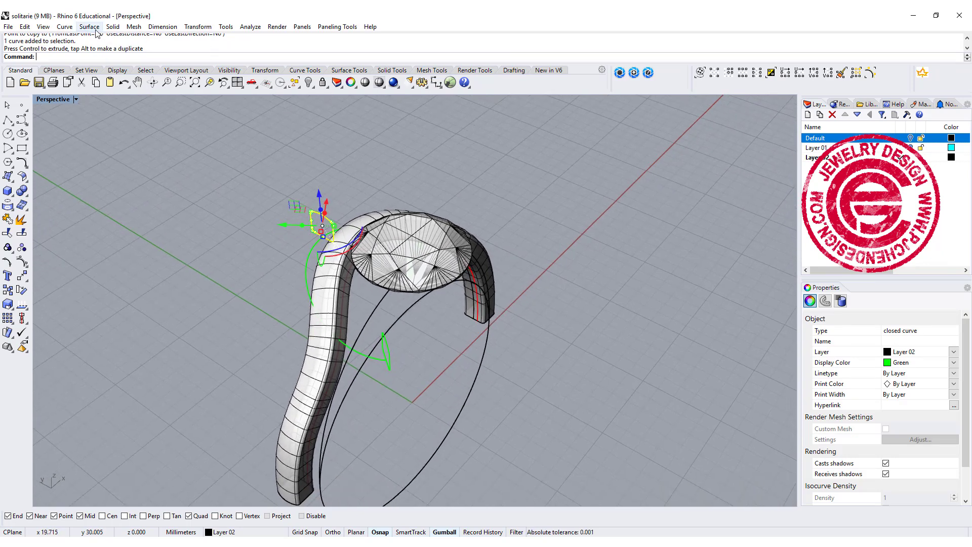
pyautogui.click(105, 178)
# Start a Sweep 1 Rail with Record History on, using the green curve as rail and its three profiles as cross sections
pyautogui.click(90, 26)
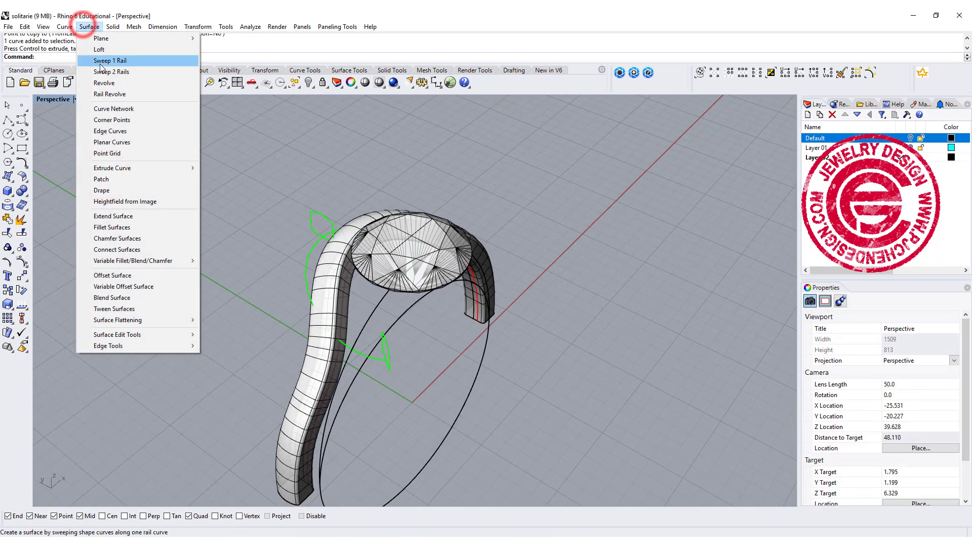
pyautogui.click(101, 60)
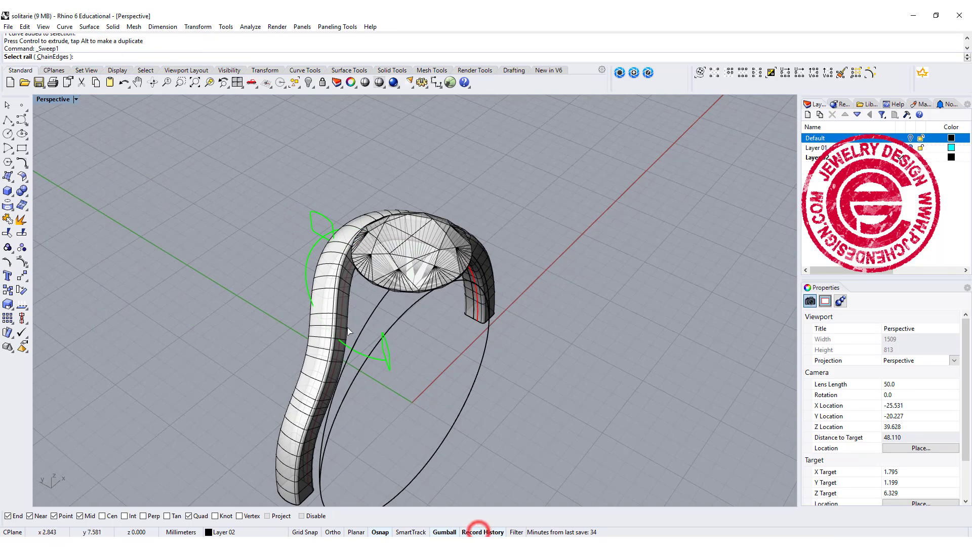
pyautogui.click(357, 354)
pyautogui.click(390, 370)
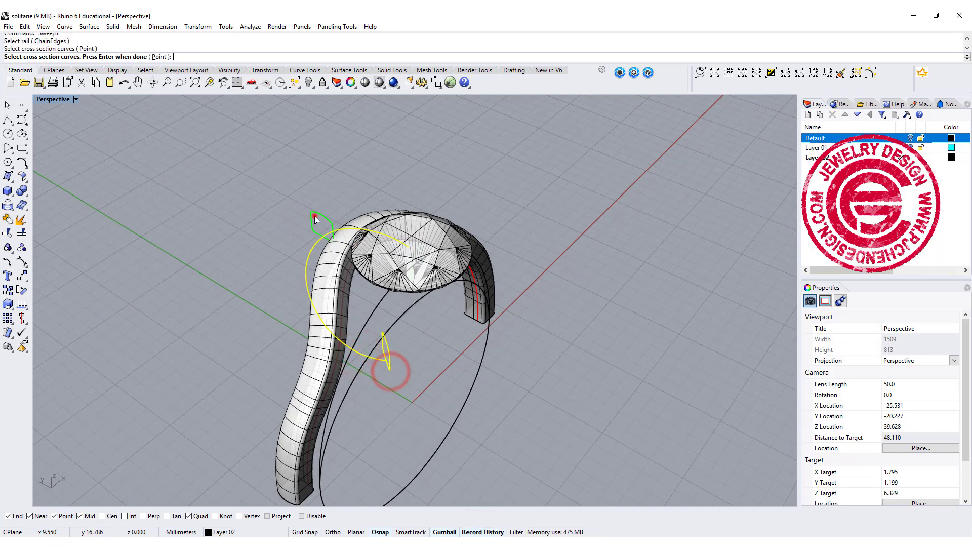
pyautogui.moveTo(490, 242); pyautogui.dragTo(388, 234, button='right')
pyautogui.click(390, 168)
pyautogui.click(432, 259)
pyautogui.press('Return')
# Select the last green cross section, align the profiles' seam points at their bottom edge midpoints, and complete the Sweep 1 Rail
pyautogui.click(325, 269)
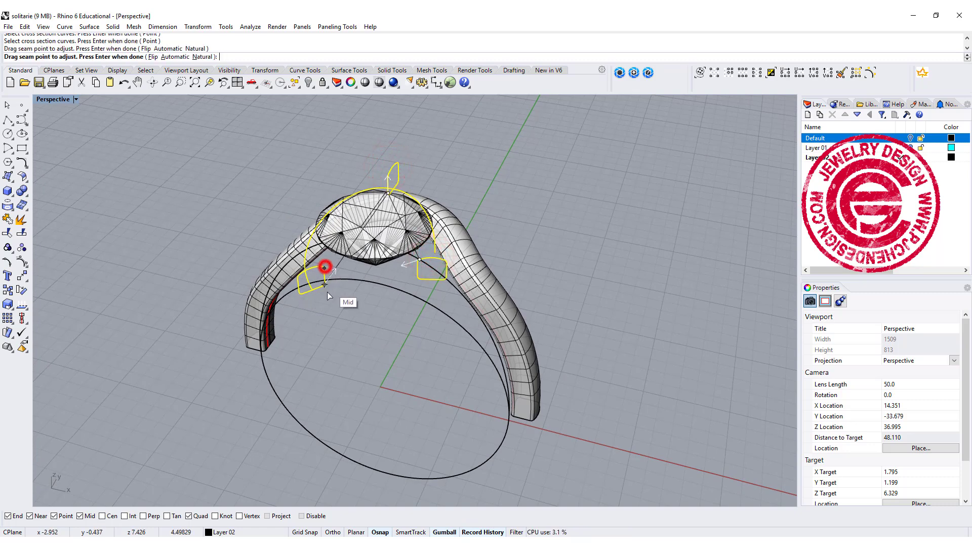
pyautogui.click(315, 290)
pyautogui.click(419, 260)
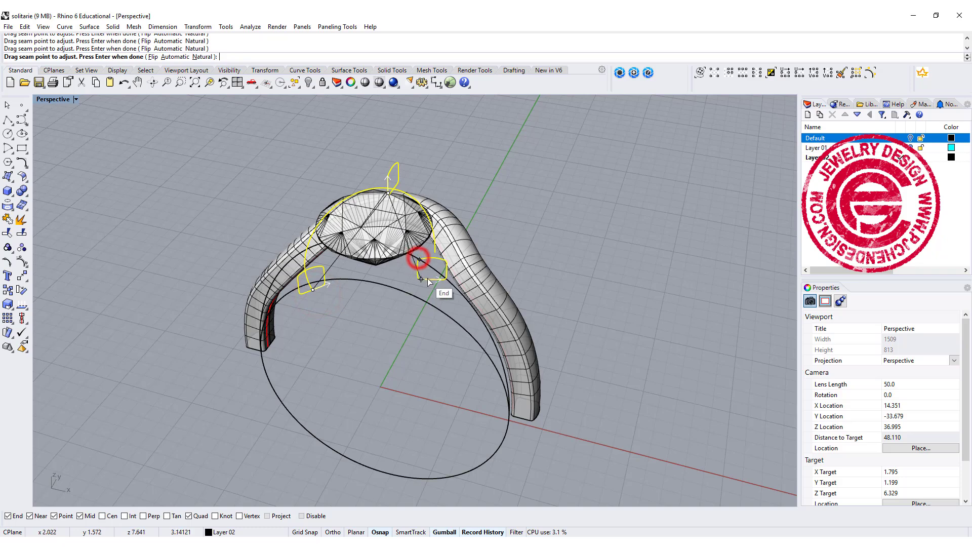
pyautogui.click(432, 279)
pyautogui.moveTo(398, 178); pyautogui.dragTo(470, 193, button='right')
pyautogui.click(486, 209)
pyautogui.moveTo(506, 240); pyautogui.dragTo(564, 273, button='right')
pyautogui.press('Return')
pyautogui.click(127, 416)
# Turn on the control points of the red main band curve and set the Perspective view to Wireframe display
pyautogui.moveTo(304, 263); pyautogui.dragTo(340, 247, button='right')
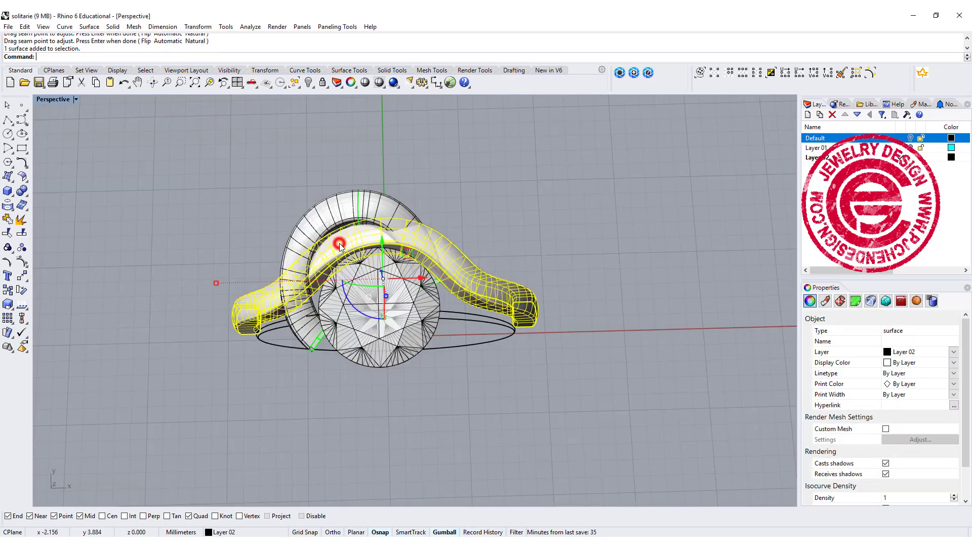
pyautogui.click(455, 204)
pyautogui.scroll(3, 456, 204)
pyautogui.click(366, 234)
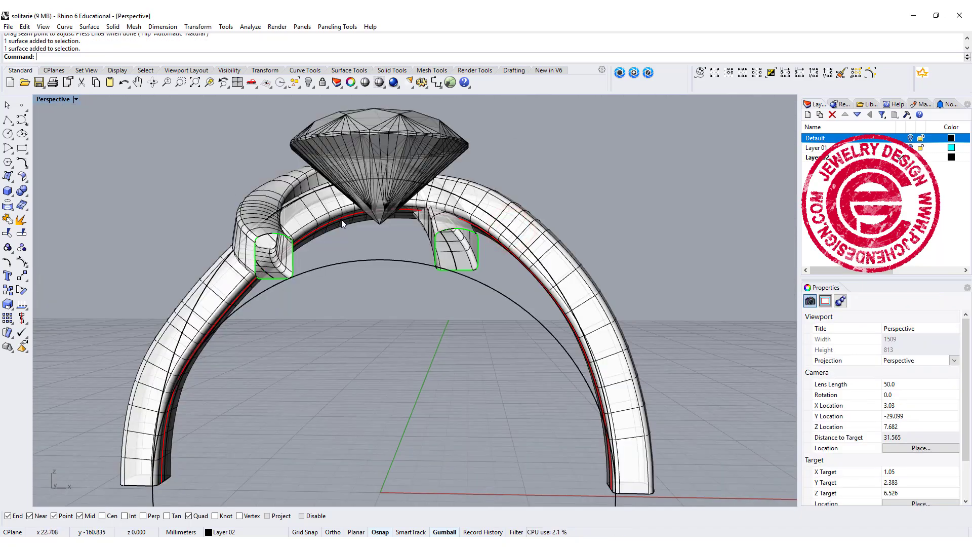
pyautogui.click(342, 223)
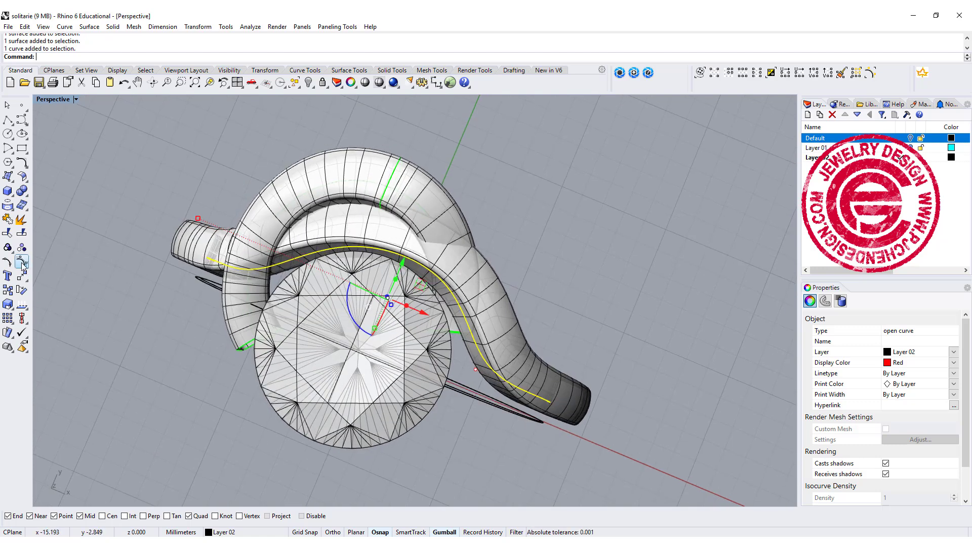
pyautogui.click(21, 263)
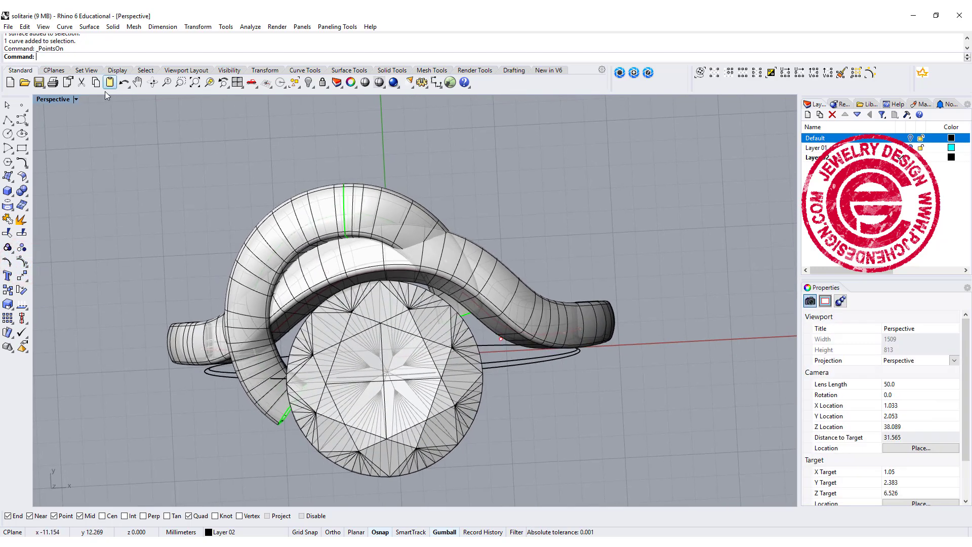
pyautogui.click(77, 101)
pyautogui.click(78, 126)
pyautogui.moveTo(78, 126); pyautogui.dragTo(264, 243, button='right')
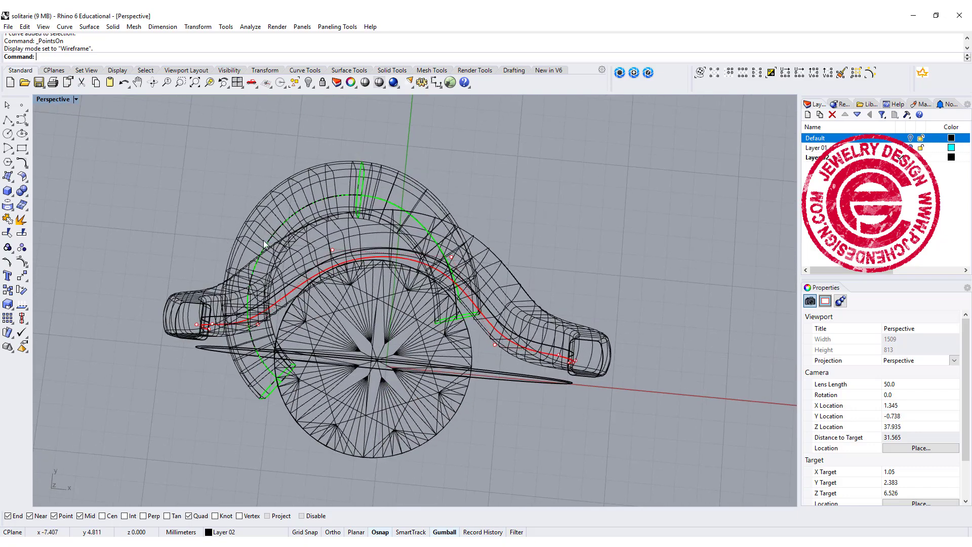
# Adjust the red curve's control point at the bend behind the stone and set the Perspective view to Ghosted display
pyautogui.click(331, 255)
pyautogui.click(358, 277)
pyautogui.moveTo(333, 251); pyautogui.dragTo(373, 247)
pyautogui.moveTo(373, 248)
pyautogui.mouseDown(button='right')
pyautogui.moveTo(392, 253)
pyautogui.moveTo(384, 256)
pyautogui.moveTo(403, 208)
pyautogui.moveTo(424, 219)
pyautogui.moveTo(360, 241)
pyautogui.mouseUp(button='right')
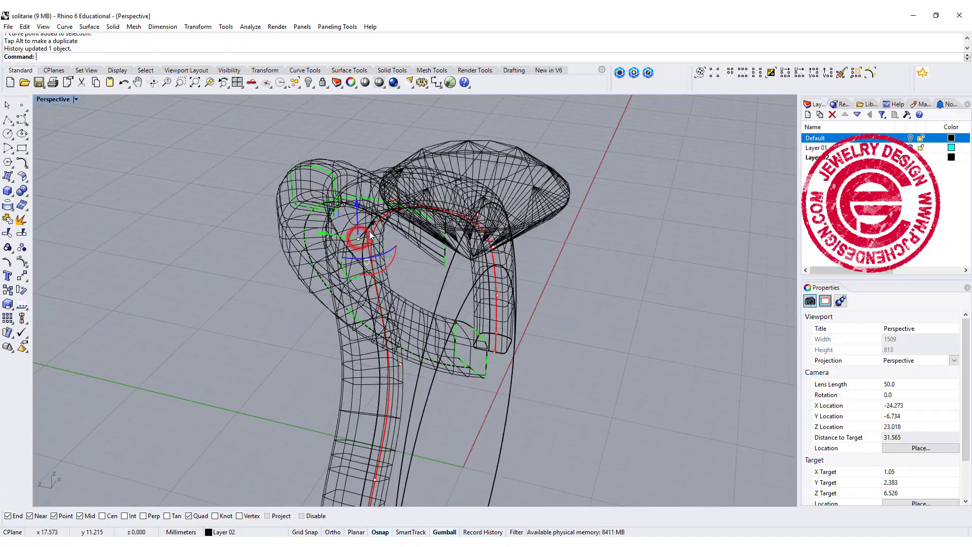
pyautogui.moveTo(326, 237); pyautogui.dragTo(334, 236)
pyautogui.moveTo(334, 236)
pyautogui.mouseDown(button='right')
pyautogui.moveTo(412, 299)
pyautogui.moveTo(424, 277)
pyautogui.moveTo(337, 236)
pyautogui.mouseUp(button='right')
pyautogui.click(76, 100)
pyautogui.click(75, 147)
pyautogui.moveTo(152, 212); pyautogui.dragTo(169, 212, button='right')
# Set the Perspective view to Wireframe display and turn on the control points of the green swirl curve
pyautogui.click(77, 99)
pyautogui.click(72, 126)
pyautogui.moveTo(557, 273); pyautogui.dragTo(439, 309, button='right')
pyautogui.moveTo(440, 318); pyautogui.dragTo(428, 344)
pyautogui.moveTo(475, 345); pyautogui.dragTo(485, 351)
pyautogui.hotkey('ctrl', 'z')
pyautogui.click(480, 309)
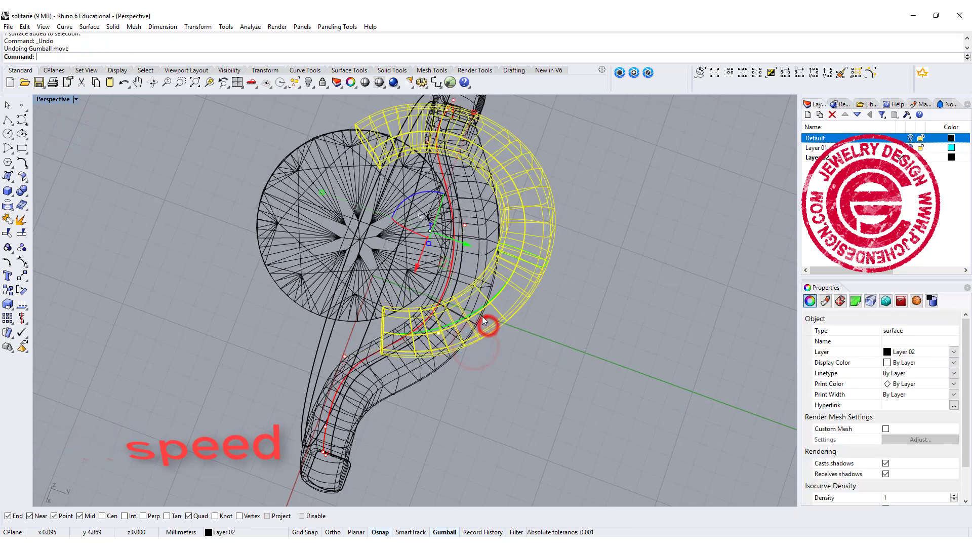
pyautogui.click(19, 262)
# Move two control points on the green curve's outer bend away from the stone and return to Ghosted display
pyautogui.moveTo(476, 324); pyautogui.dragTo(524, 337)
pyautogui.click(517, 278)
pyautogui.keyDown('shift'); pyautogui.click(531, 218); pyautogui.keyUp('shift')
pyautogui.moveTo(556, 264); pyautogui.dragTo(568, 264)
pyautogui.moveTo(568, 262); pyautogui.dragTo(646, 289, button='right')
pyautogui.hotkey('ctrl', 'alt', 'g')
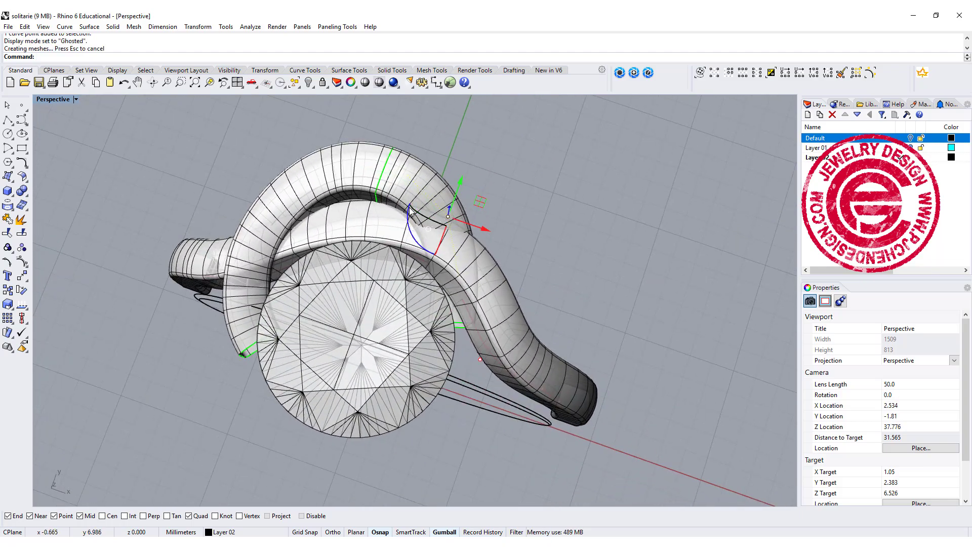
# Try to move the green curve's selected control points farther outward where the swirl band overlaps the main band
pyautogui.moveTo(423, 214); pyautogui.dragTo(464, 203, button='right')
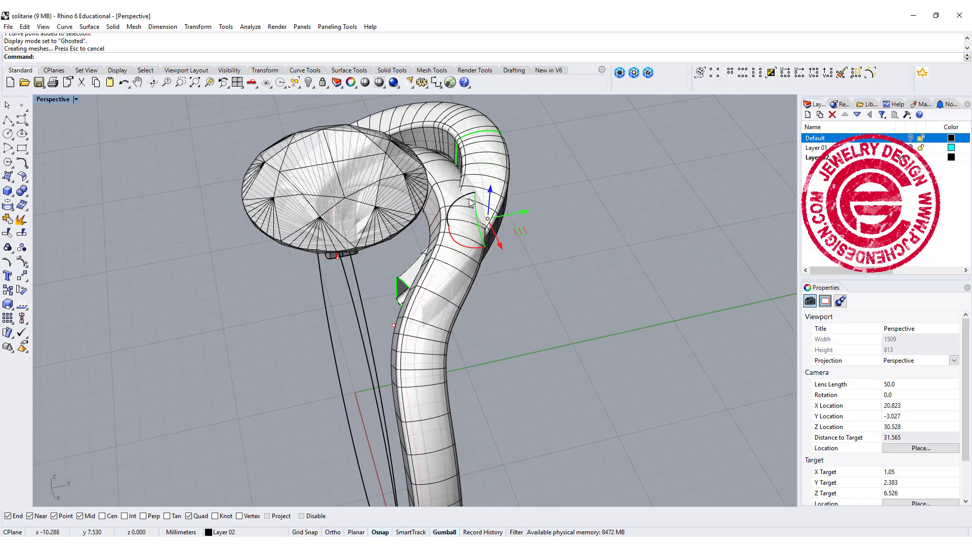
pyautogui.moveTo(517, 209); pyautogui.dragTo(533, 209)
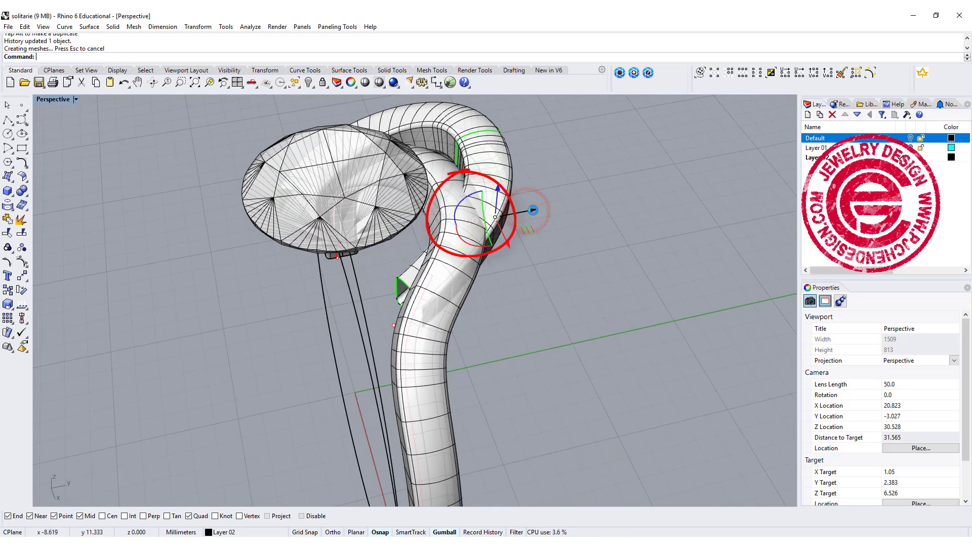
pyautogui.moveTo(542, 212); pyautogui.dragTo(385, 284, button='right')
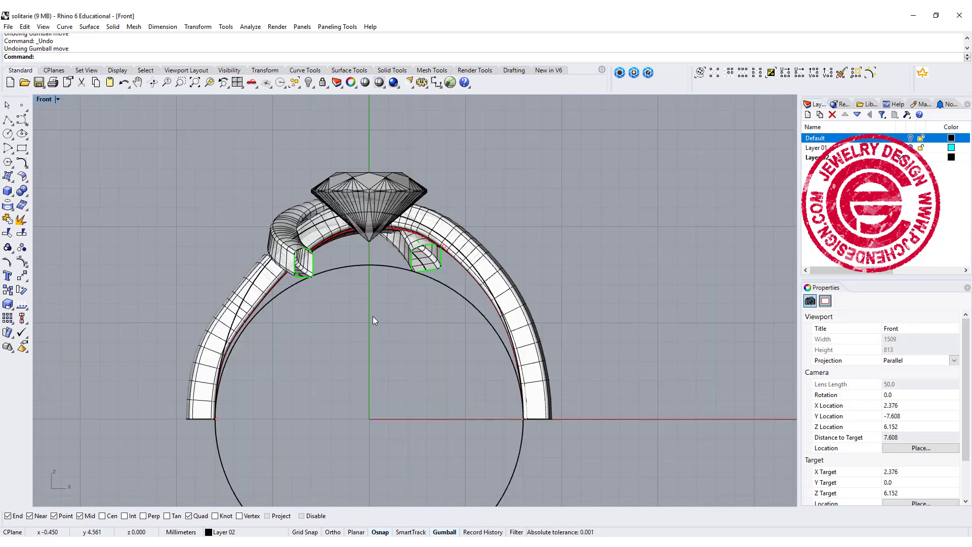
# Examine the main band's clearance above the inner finger circle in the Front view and return to the four-viewport layout
pyautogui.moveTo(372, 316); pyautogui.dragTo(366, 288, button='right')
pyautogui.click(275, 214)
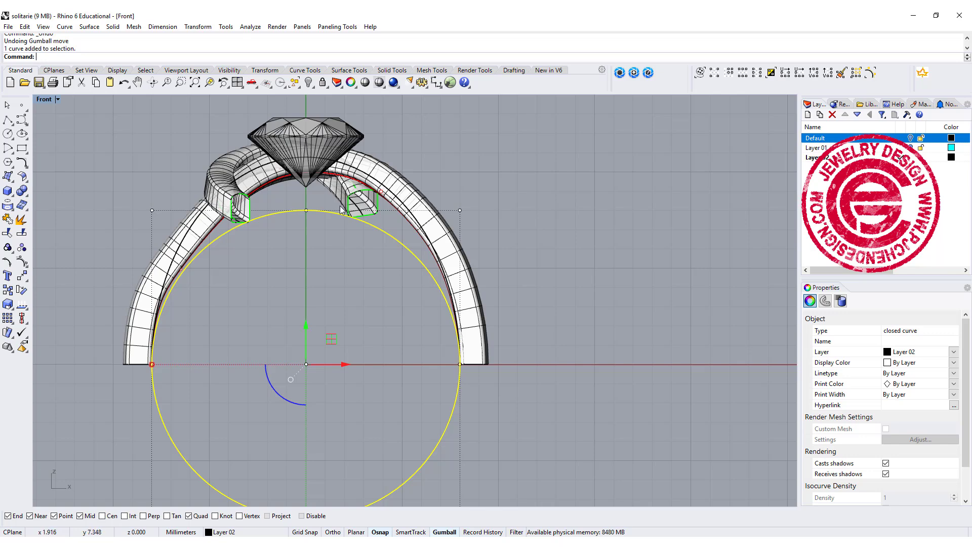
pyautogui.moveTo(303, 298); pyautogui.dragTo(395, 323, button='right')
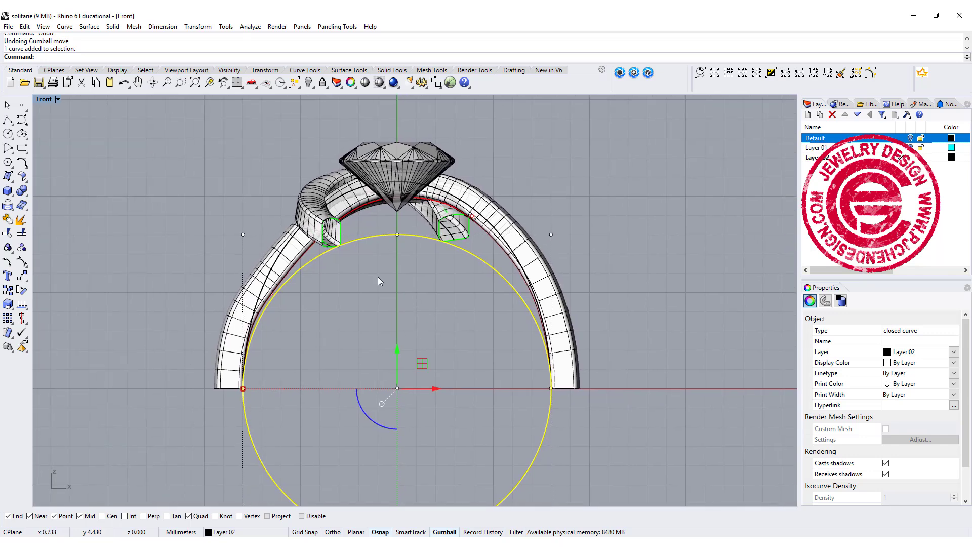
pyautogui.doubleClick(44, 99)
pyautogui.click(638, 271)
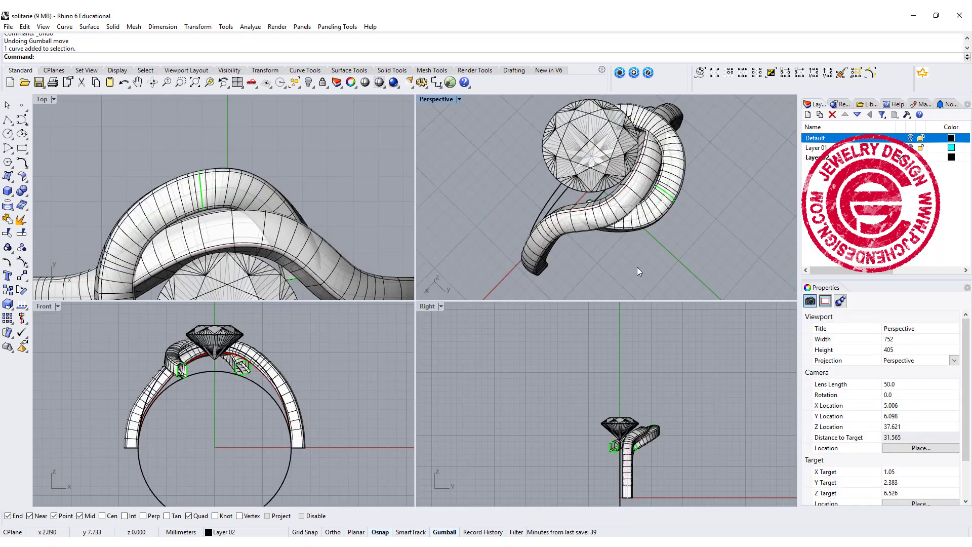
# Extract a V-direction isocurve across the main band surface, near the middle of its bend beside the stone
pyautogui.press('Return')
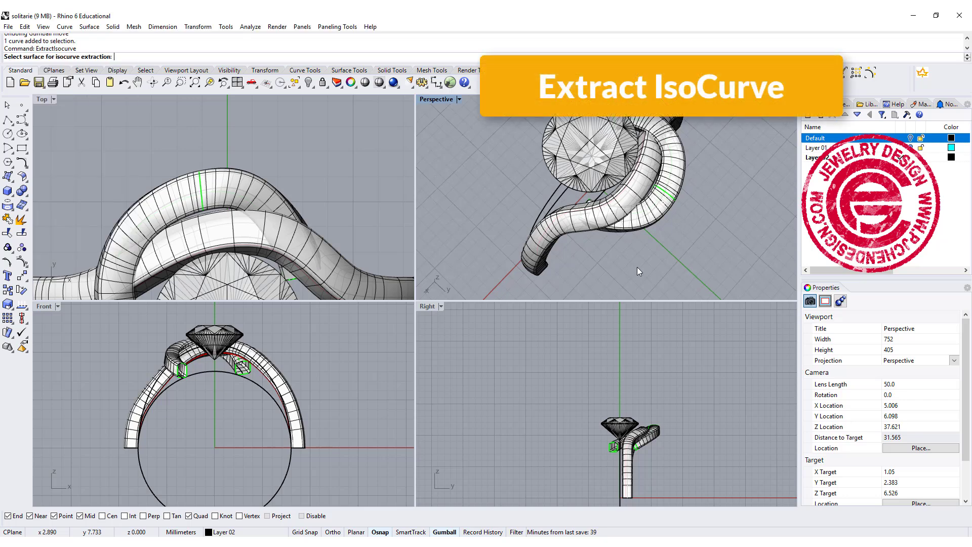
pyautogui.click(630, 197)
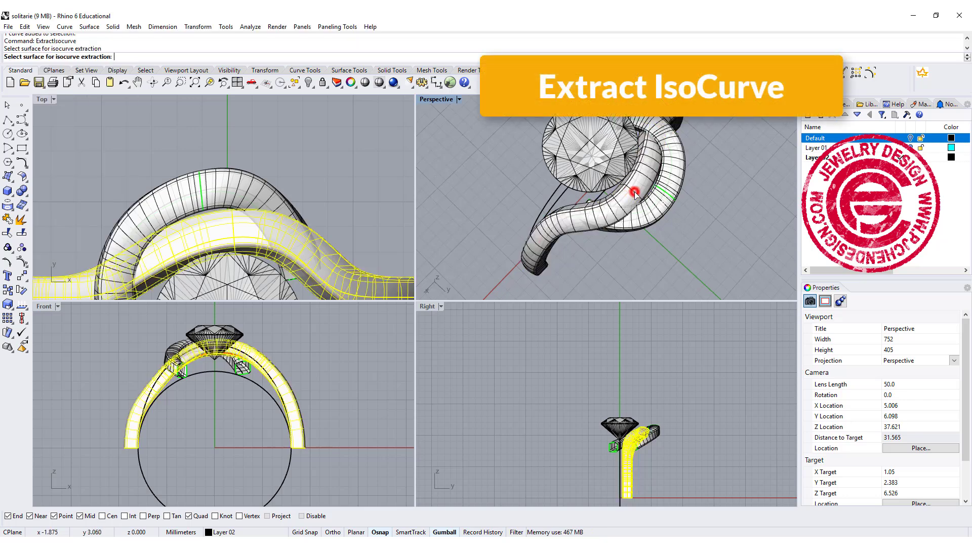
pyautogui.click(647, 180)
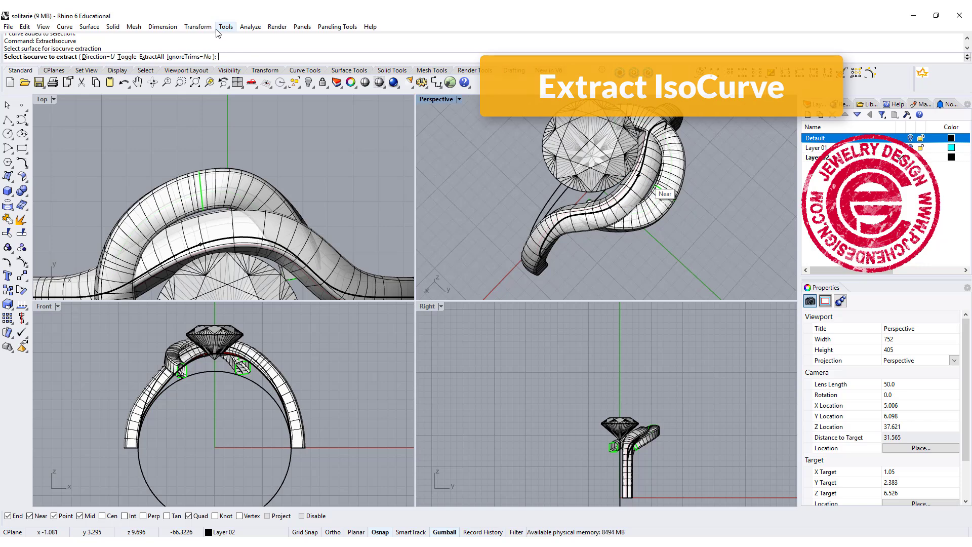
pyautogui.click(128, 57)
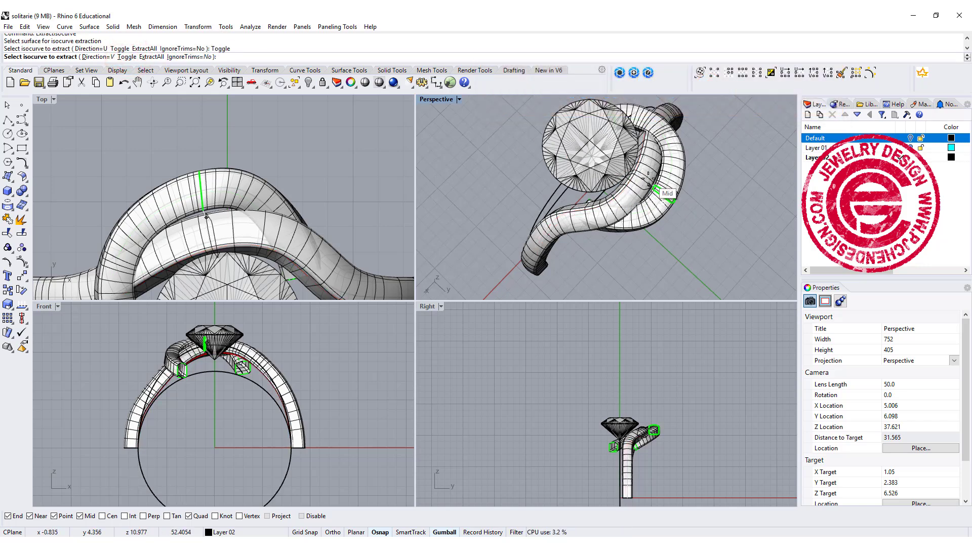
pyautogui.moveTo(249, 223); pyautogui.dragTo(228, 149, button='right')
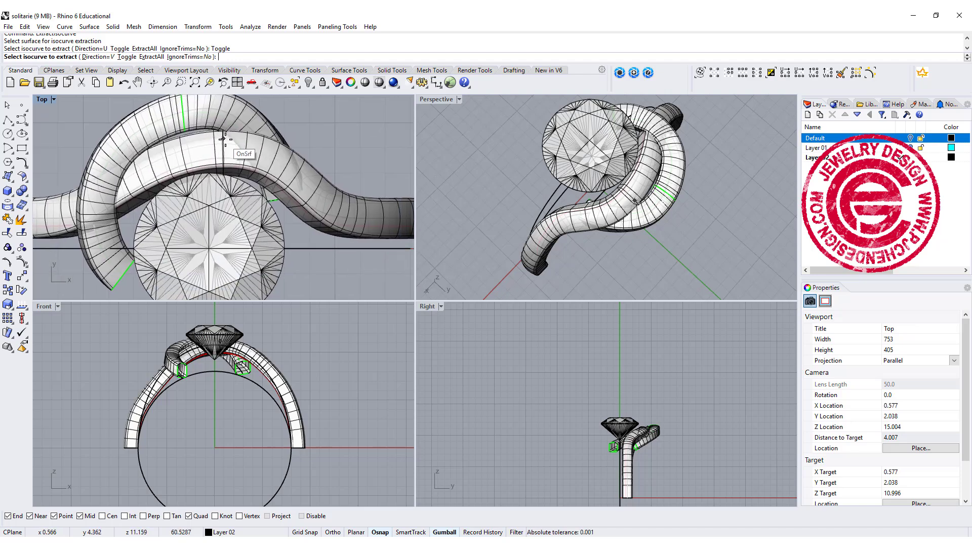
pyautogui.click(227, 140)
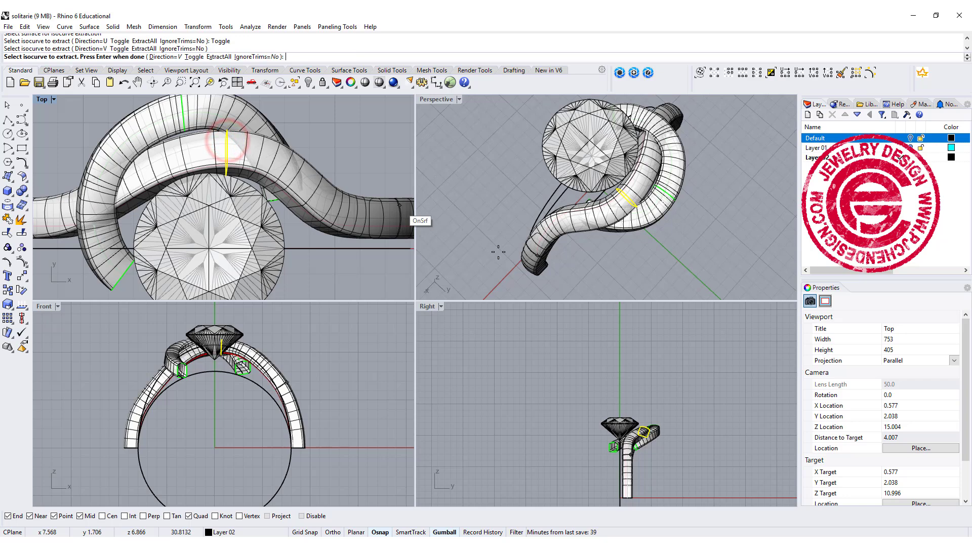
pyautogui.rightClick(526, 261)
# Delete the main band surface, leaving the red rail, its profiles and the extracted isocurve
pyautogui.click(567, 233)
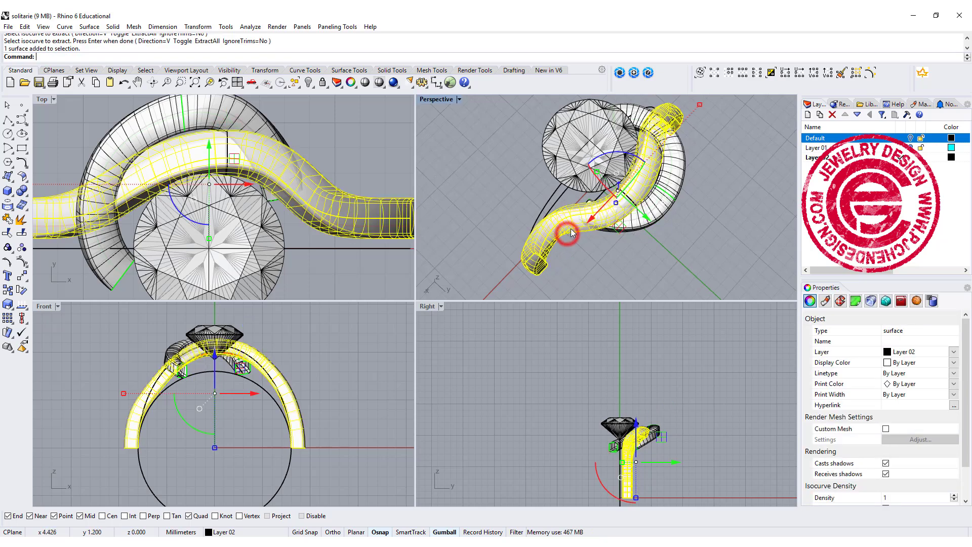
pyautogui.press('Delete')
pyautogui.moveTo(645, 185); pyautogui.dragTo(641, 149, button='right')
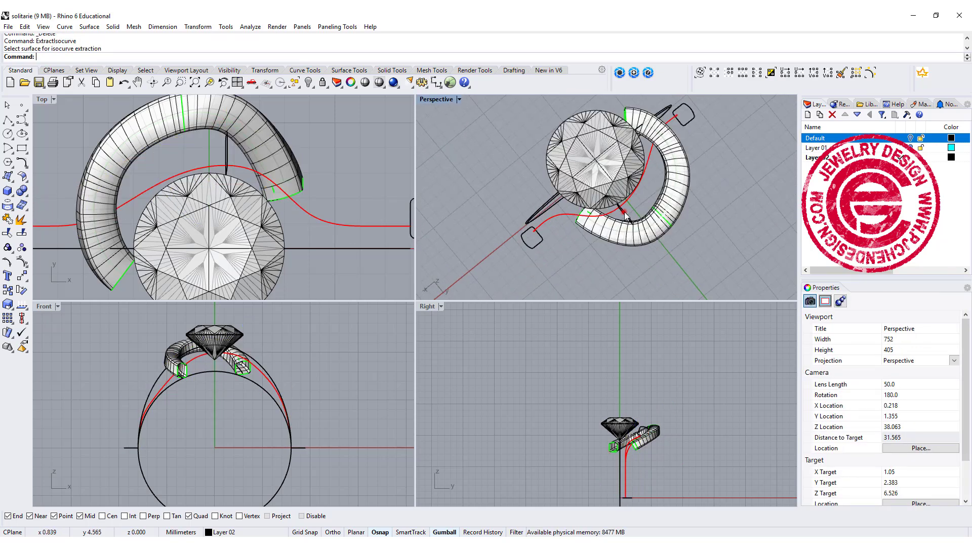
# Select the extracted cross-section curve and turn on its control points
pyautogui.click(624, 212)
pyautogui.scroll(10, 646, 397)
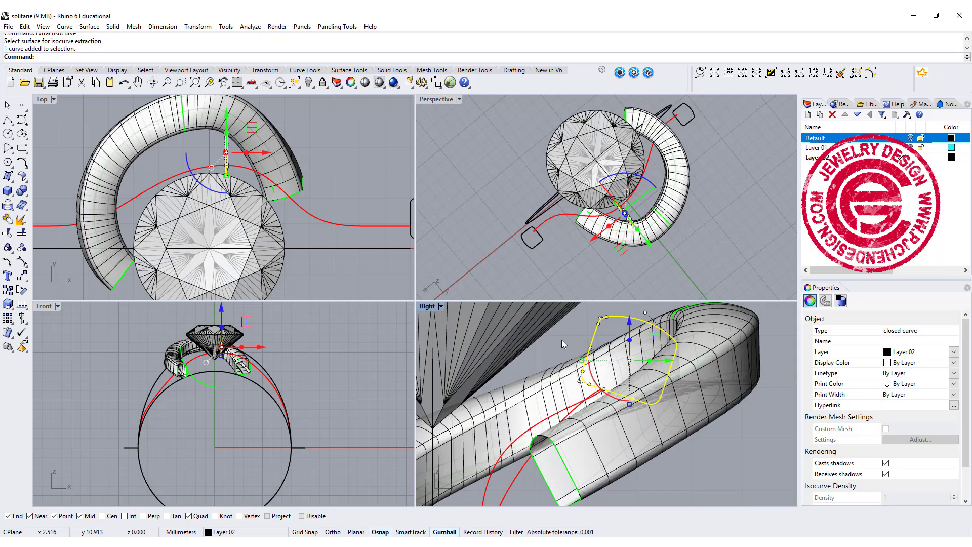
pyautogui.click(563, 338)
pyautogui.click(589, 340)
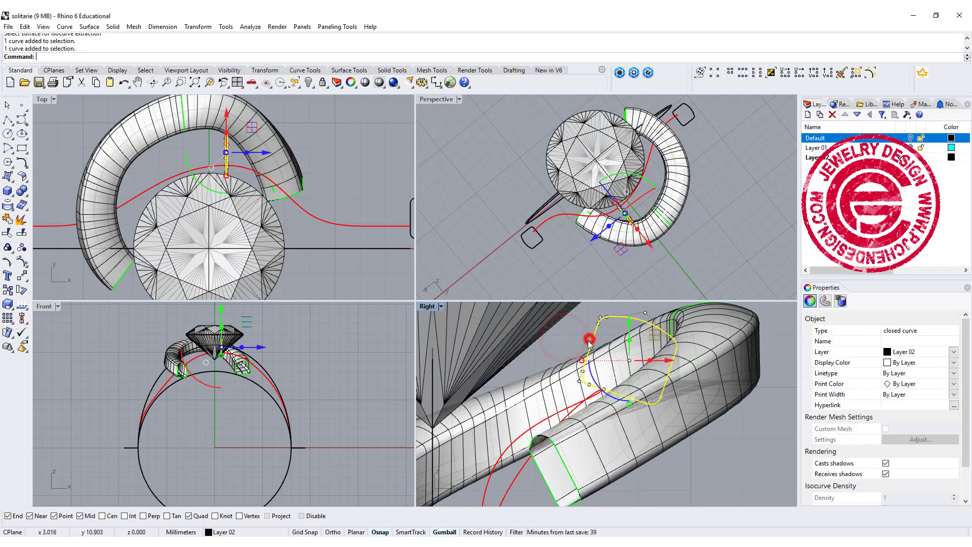
pyautogui.click(22, 264)
# Select the lower control points of the extracted profile in the Right view and move them down to lengthen it
pyautogui.moveTo(571, 332); pyautogui.dragTo(645, 429)
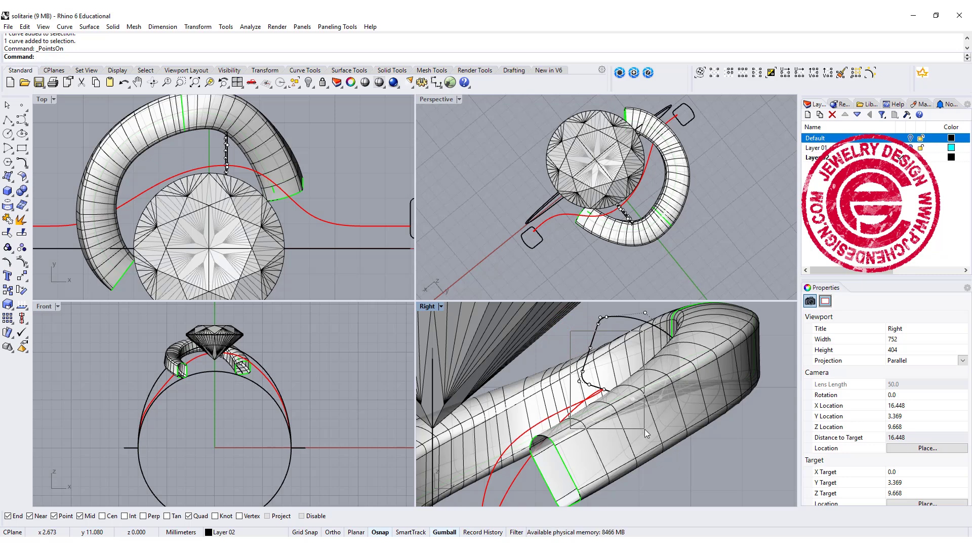
pyautogui.moveTo(556, 349); pyautogui.dragTo(675, 440)
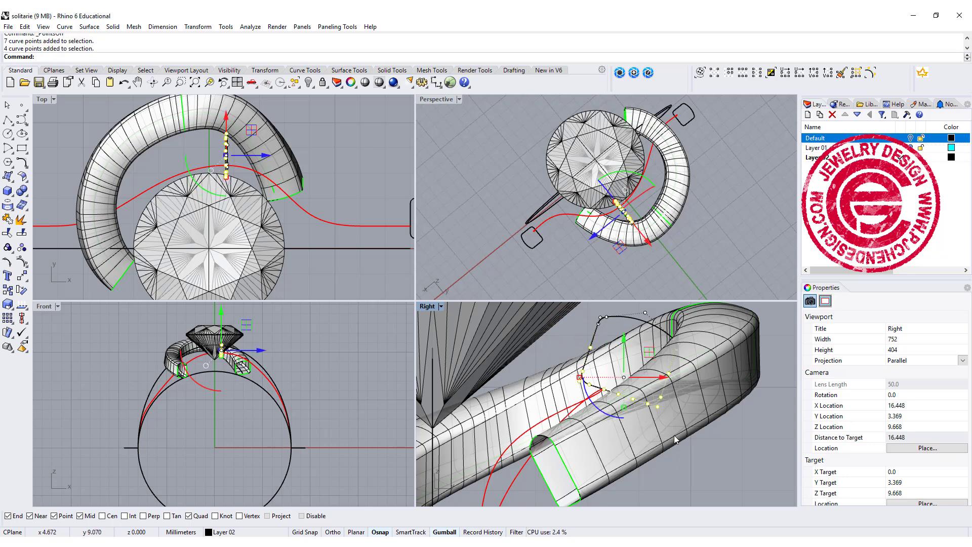
pyautogui.scroll(-5, 595, 364)
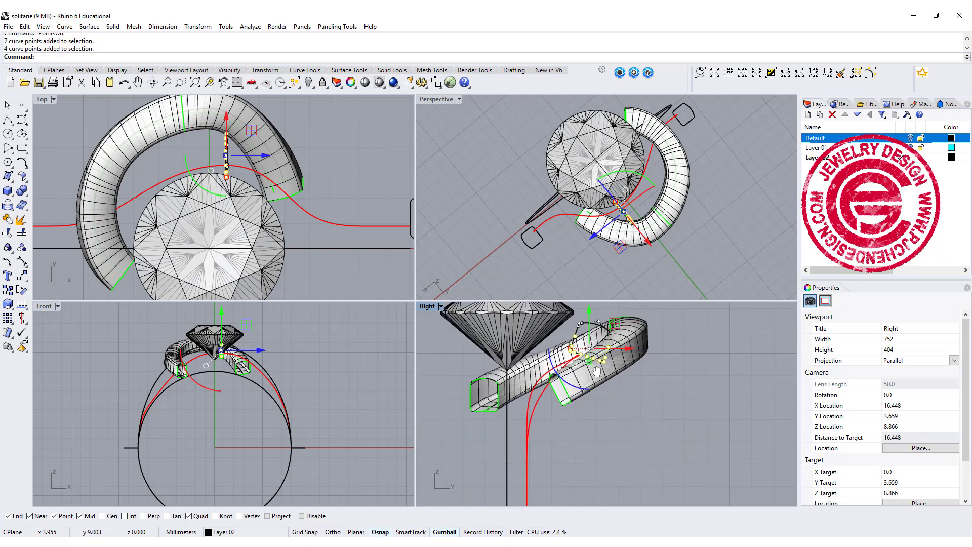
pyautogui.doubleClick(428, 307)
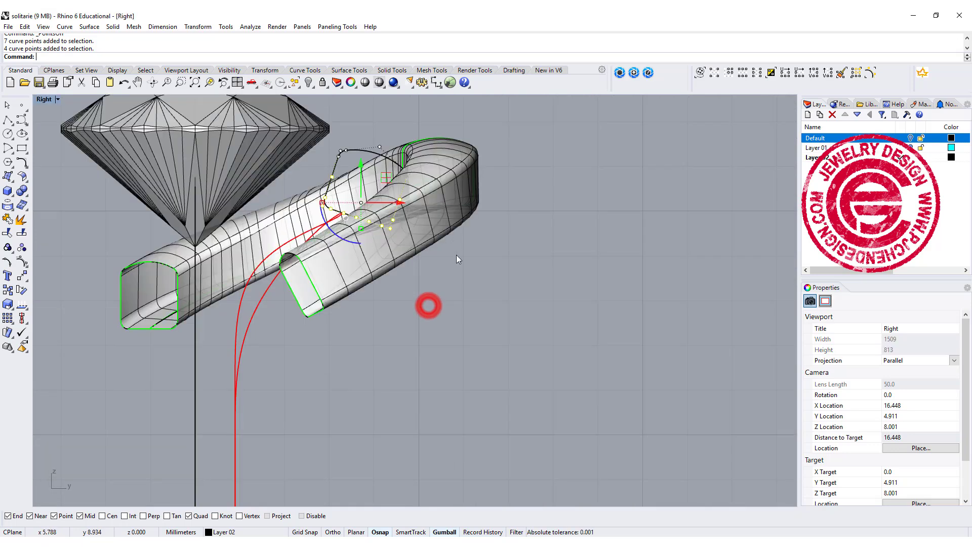
pyautogui.moveTo(430, 170); pyautogui.dragTo(399, 291)
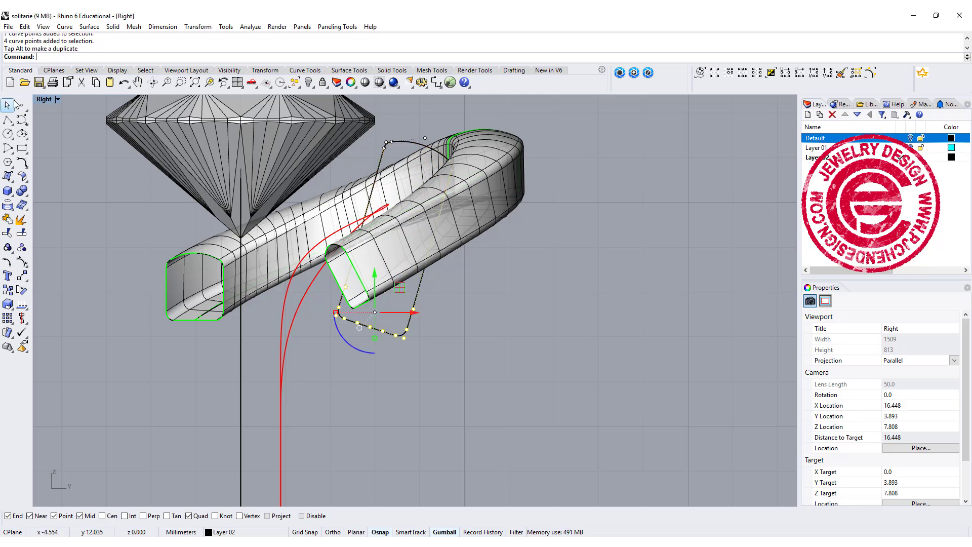
# Lower the selected profile points slightly further in the Front view, placing them below the top of the finger circle
pyautogui.doubleClick(43, 100)
pyautogui.scroll(5, 221, 373)
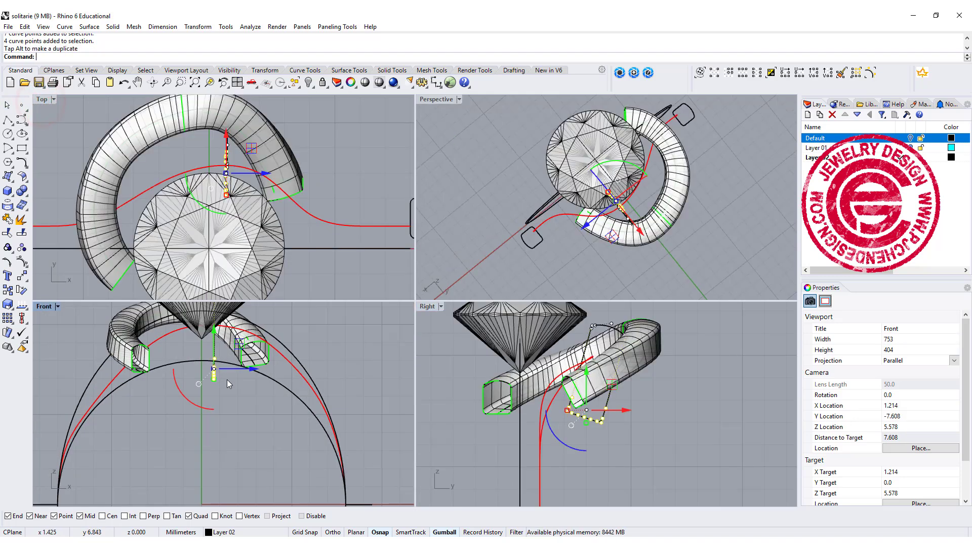
pyautogui.scroll(2, 222, 373)
pyautogui.moveTo(206, 332); pyautogui.dragTo(207, 342)
pyautogui.click(256, 404)
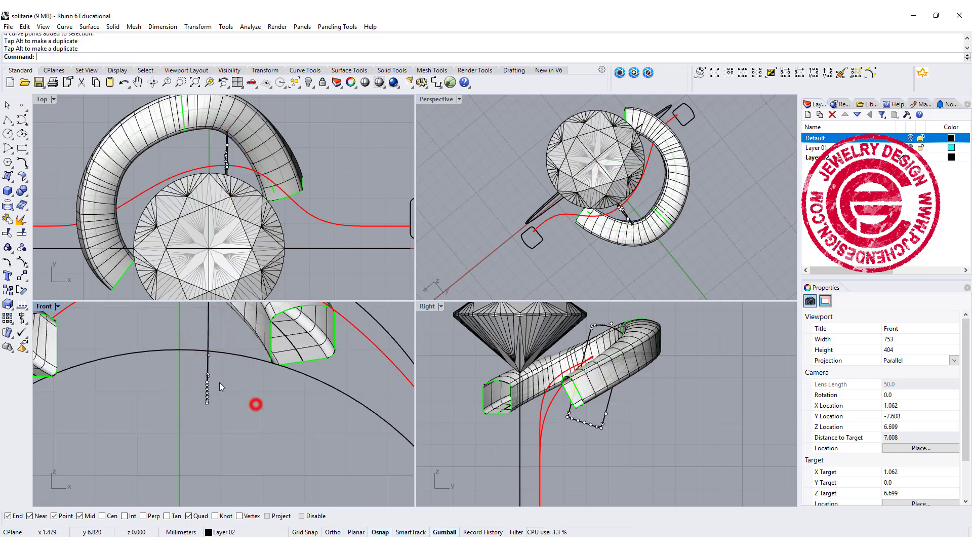
# Start a one-rail sweep along the red rail, using both end profiles and the lengthened middle profile as cross sections
pyautogui.click(198, 351)
pyautogui.click(500, 147)
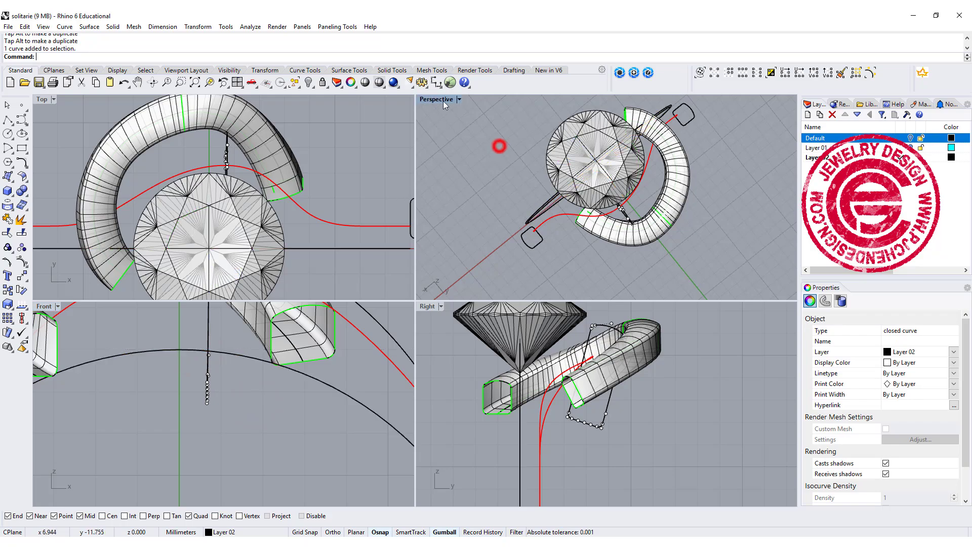
pyautogui.doubleClick(435, 99)
pyautogui.moveTo(527, 217); pyautogui.dragTo(557, 171, button='right')
pyautogui.click(89, 27)
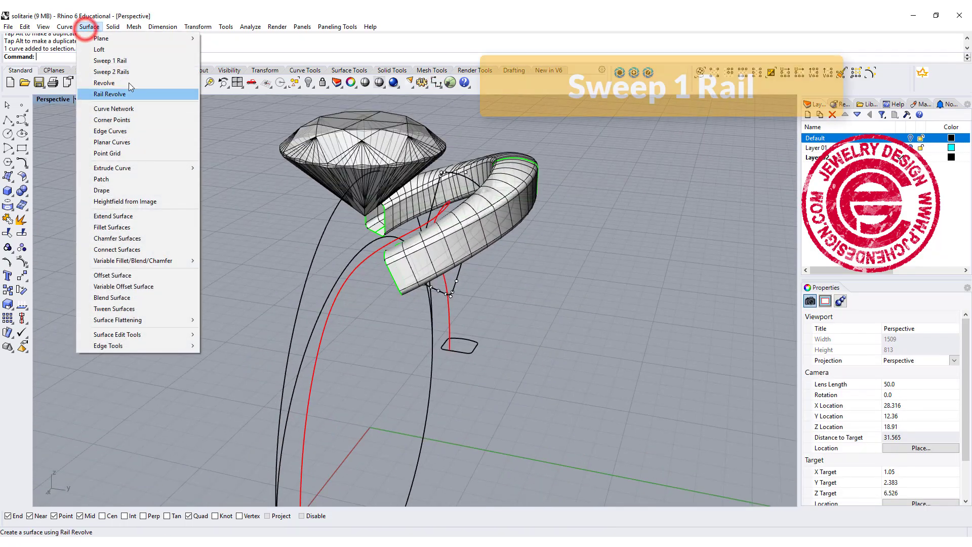
pyautogui.click(116, 59)
pyautogui.scroll(-2, 301, 349)
pyautogui.click(308, 355)
pyautogui.click(325, 449)
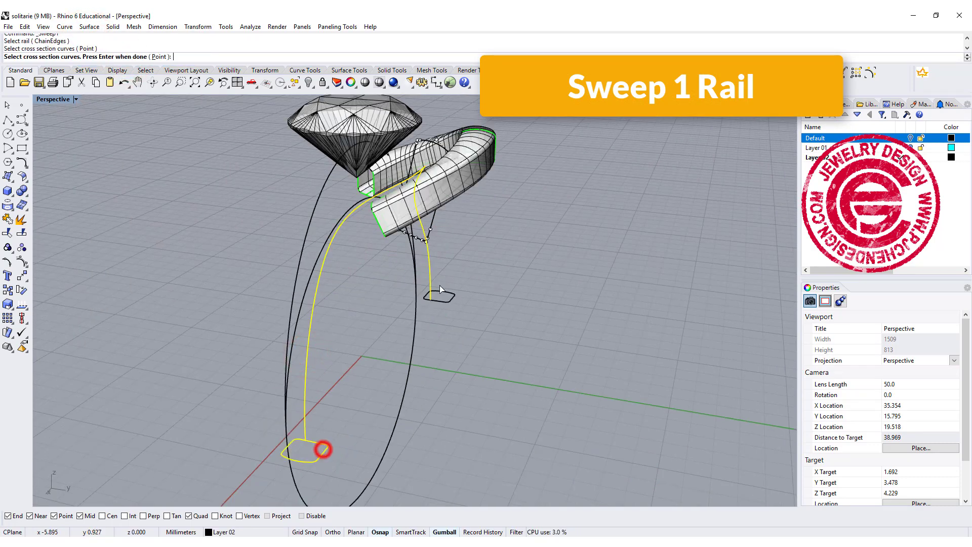
pyautogui.click(434, 222)
pyautogui.click(454, 294)
pyautogui.press('Return')
# Reposition the seam points on the three cross sections so they line up along the same lower edge and direction
pyautogui.moveTo(455, 296); pyautogui.dragTo(436, 300)
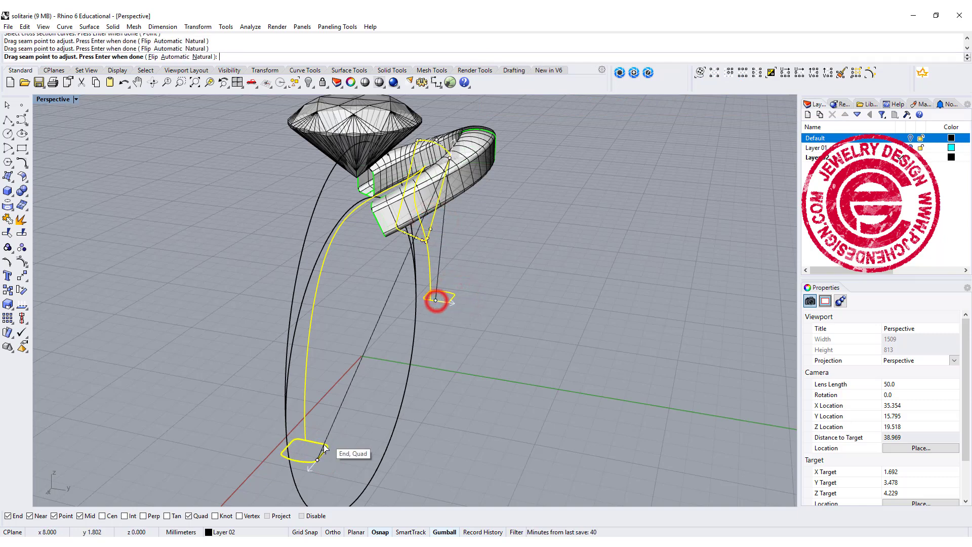
pyautogui.moveTo(317, 460); pyautogui.dragTo(312, 441)
pyautogui.click(308, 440)
pyautogui.click(306, 439)
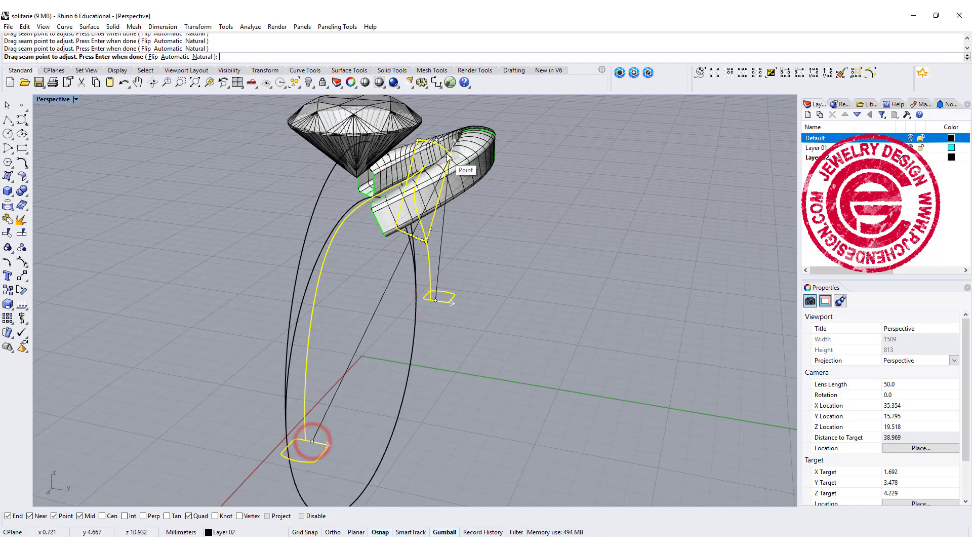
pyautogui.moveTo(449, 158); pyautogui.dragTo(412, 239)
pyautogui.moveTo(527, 310)
pyautogui.mouseDown(button='right')
pyautogui.moveTo(562, 307)
pyautogui.moveTo(419, 299)
pyautogui.moveTo(541, 299)
pyautogui.mouseUp(button='right')
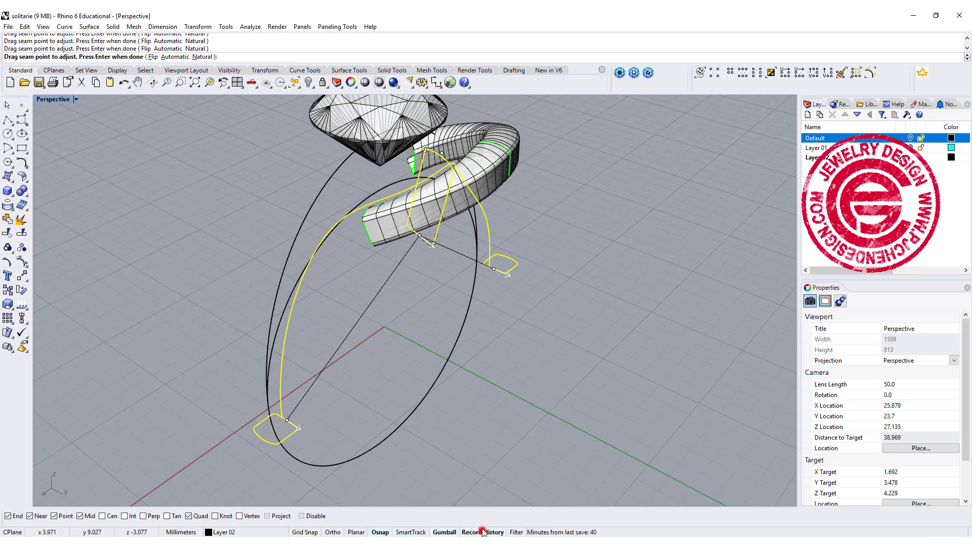
# Record history and create the main band sweep with the Freeform frame style and Do not change cross sections
pyautogui.press('Return')
pyautogui.moveTo(564, 307); pyautogui.dragTo(519, 357, button='right')
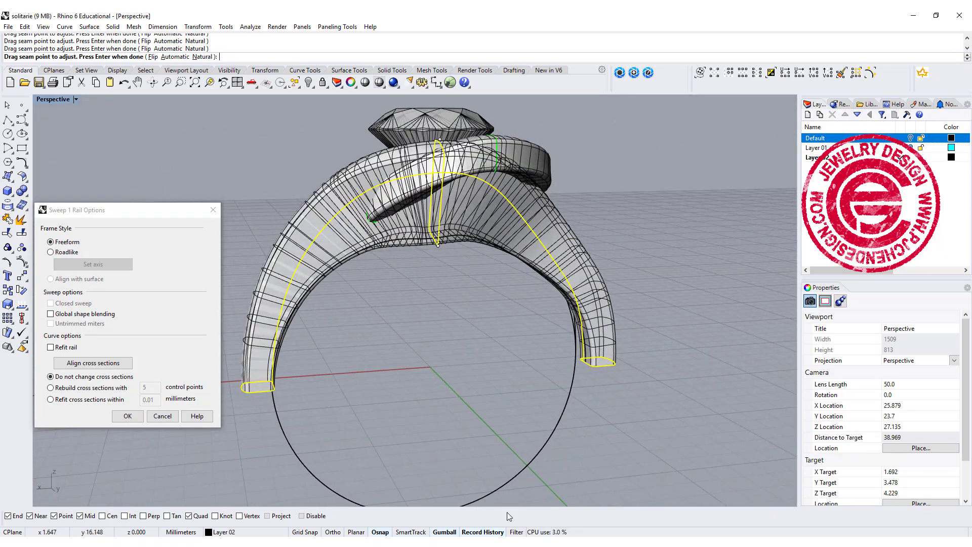
pyautogui.click(129, 415)
pyautogui.moveTo(329, 363); pyautogui.dragTo(463, 215, button='right')
pyautogui.moveTo(364, 138); pyautogui.dragTo(141, 125, button='right')
# Move the green end profile of the swirling band inward in the Top view so the band's end sinks into the main band
pyautogui.click(395, 242)
pyautogui.click(424, 268)
pyautogui.doubleClick(55, 100)
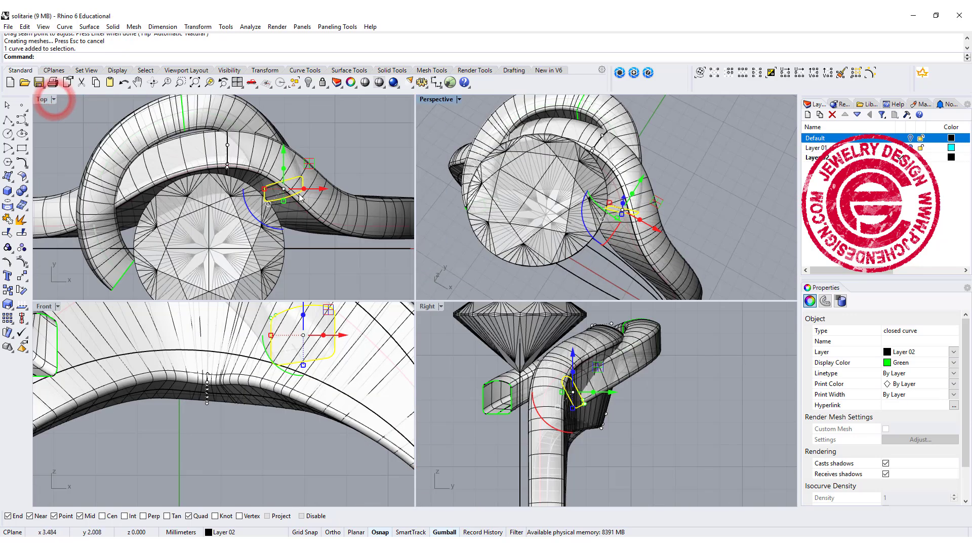
pyautogui.moveTo(310, 164); pyautogui.dragTo(311, 165)
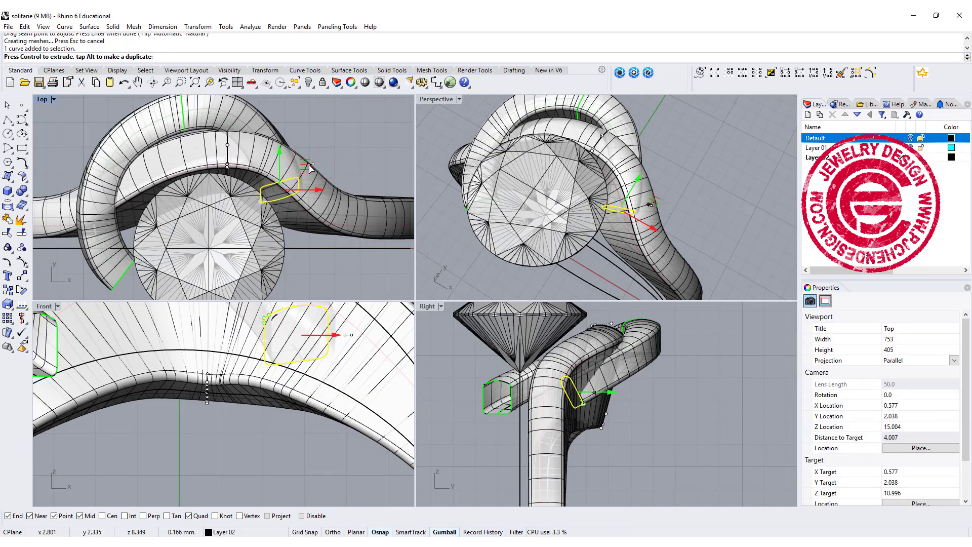
pyautogui.moveTo(539, 200); pyautogui.dragTo(627, 221, button='right')
pyautogui.click(659, 227)
pyautogui.scroll(5, 563, 175)
pyautogui.click(574, 167)
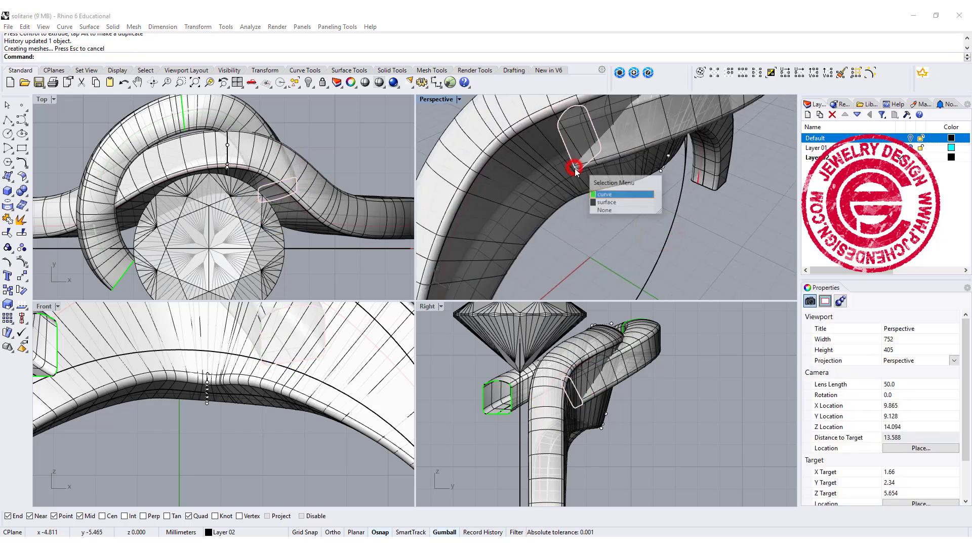
pyautogui.click(607, 194)
# Rotate a copy of the main and swirling bands 180 degrees about the origin in the Top view
pyautogui.moveTo(202, 147); pyautogui.dragTo(249, 176, button='right')
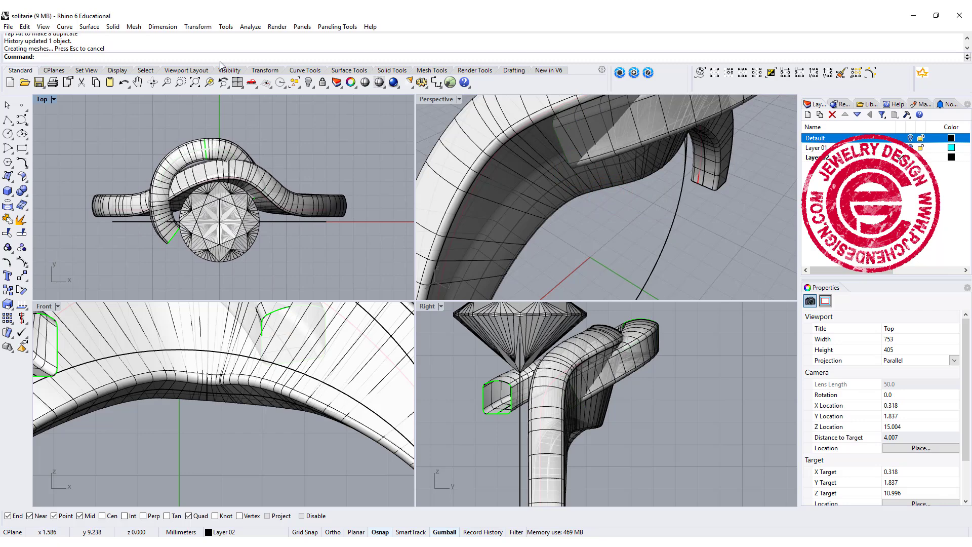
pyautogui.click(298, 198)
pyautogui.keyDown('shift'); pyautogui.click(218, 142); pyautogui.keyUp('shift')
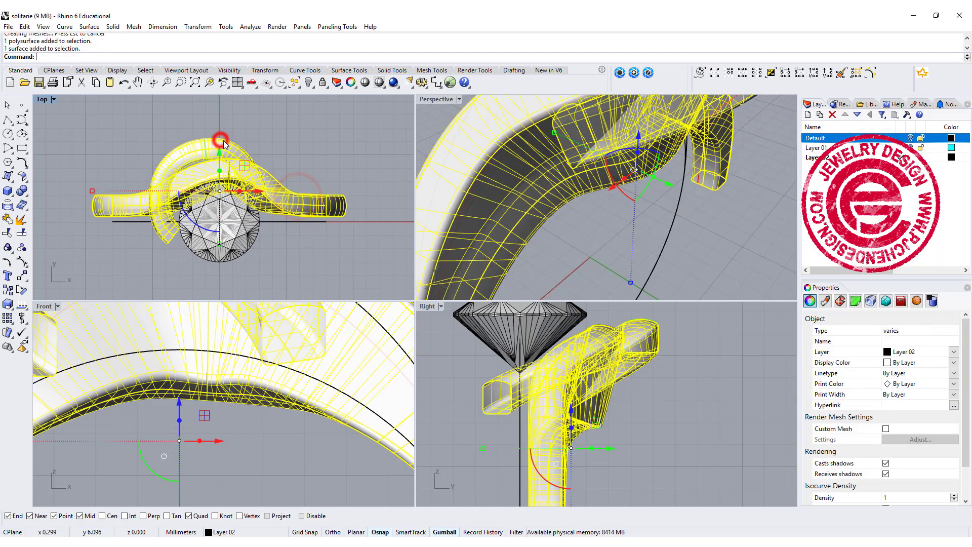
pyautogui.click(24, 274)
pyautogui.click(21, 288)
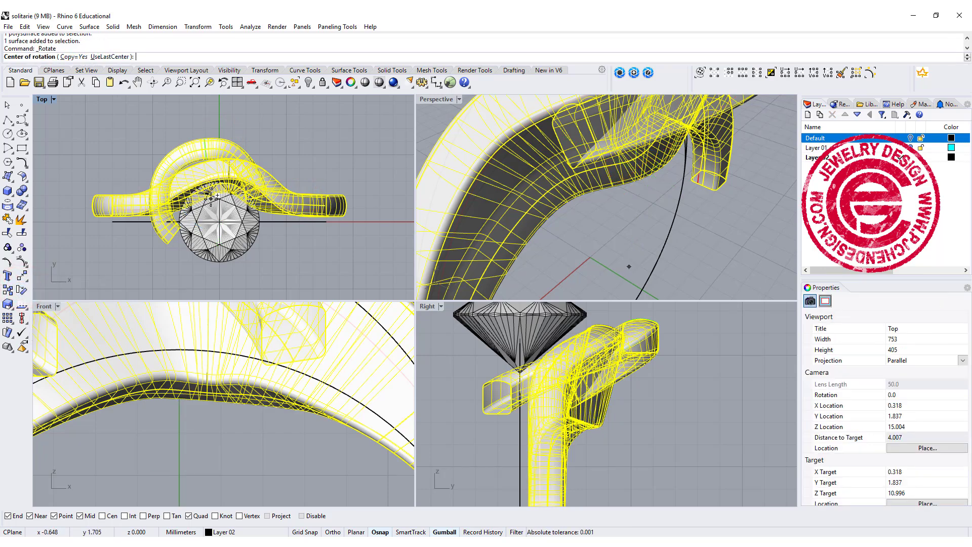
pyautogui.write('0')
pyautogui.press('Return')
pyautogui.click(372, 223)
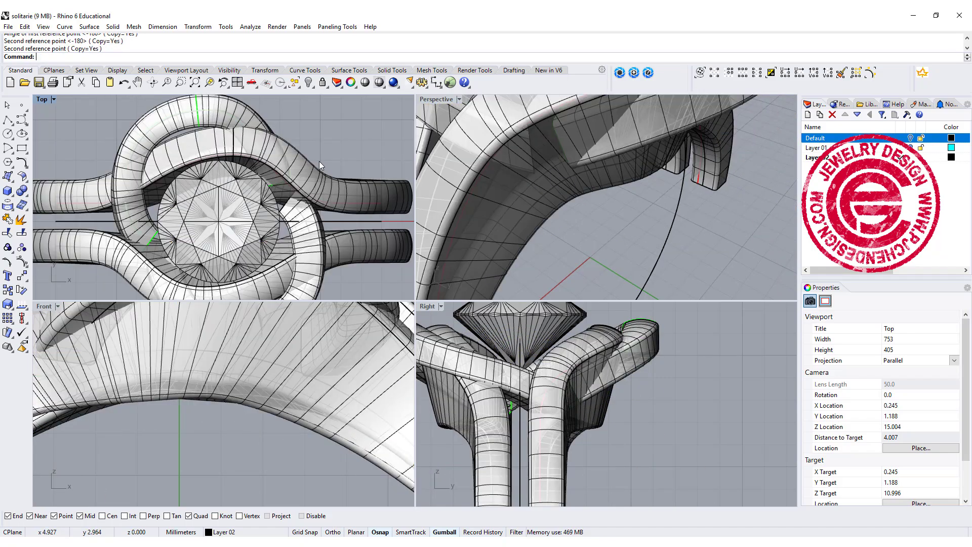
# Examine the doubled bands around the stone from above and in perspective
pyautogui.scroll(-4, 320, 165)
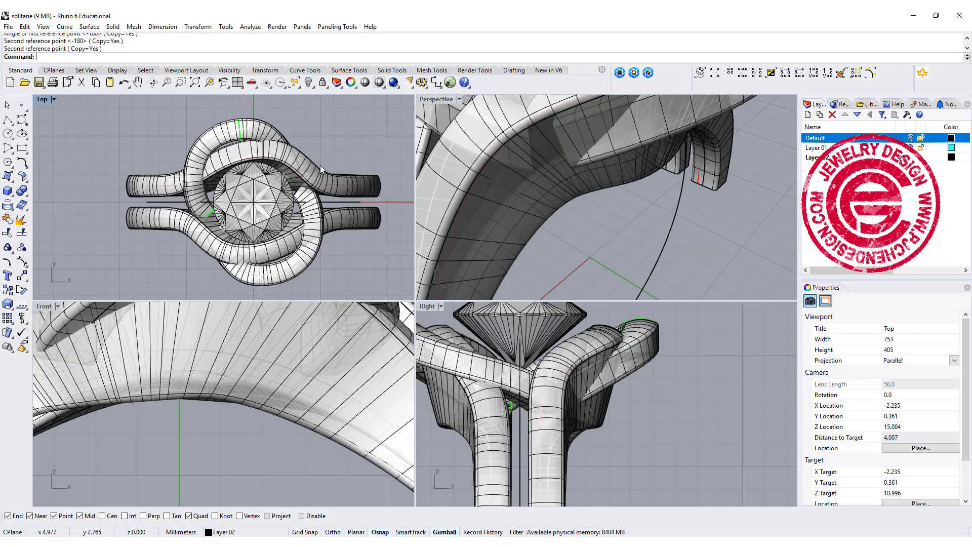
pyautogui.click(356, 130)
pyautogui.doubleClick(434, 99)
pyautogui.scroll(-10, 366, 166)
pyautogui.moveTo(358, 227); pyautogui.dragTo(355, 289, button='right')
pyautogui.click(349, 310)
pyautogui.moveTo(472, 234); pyautogui.dragTo(543, 163, button='right')
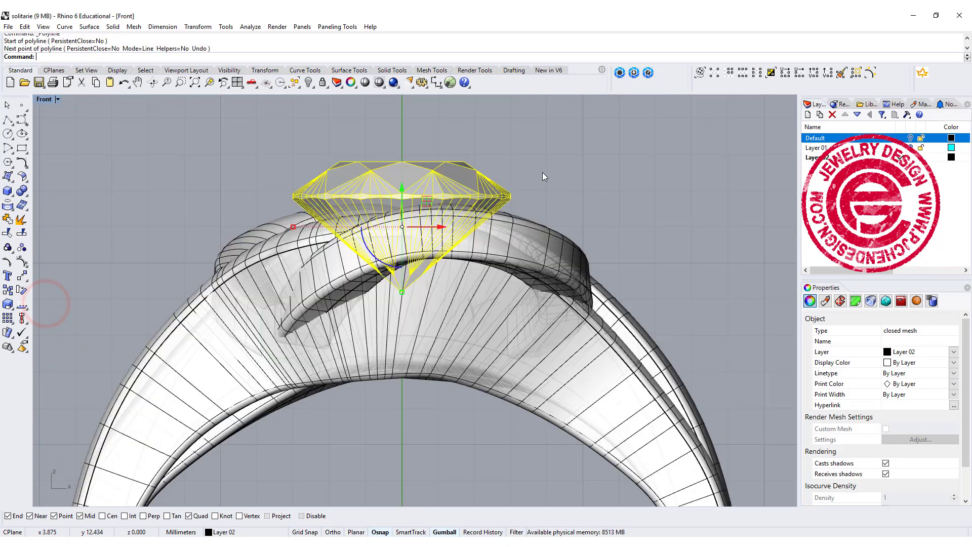
# Draw a slanted line in the Front view from above the stone's girdle edge down past the inner side of the band
pyautogui.press('Return')
pyautogui.click(517, 151)
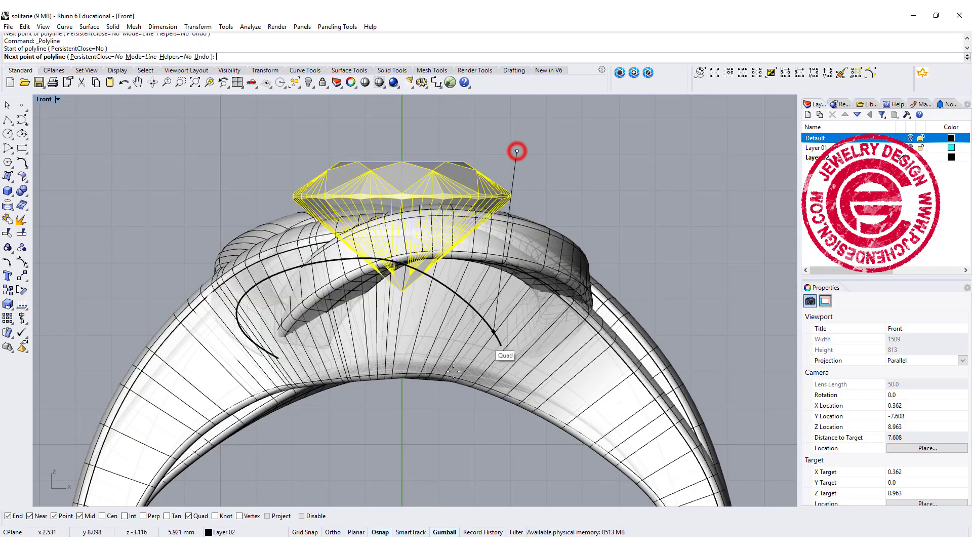
pyautogui.click(465, 411)
pyautogui.rightClick(465, 411)
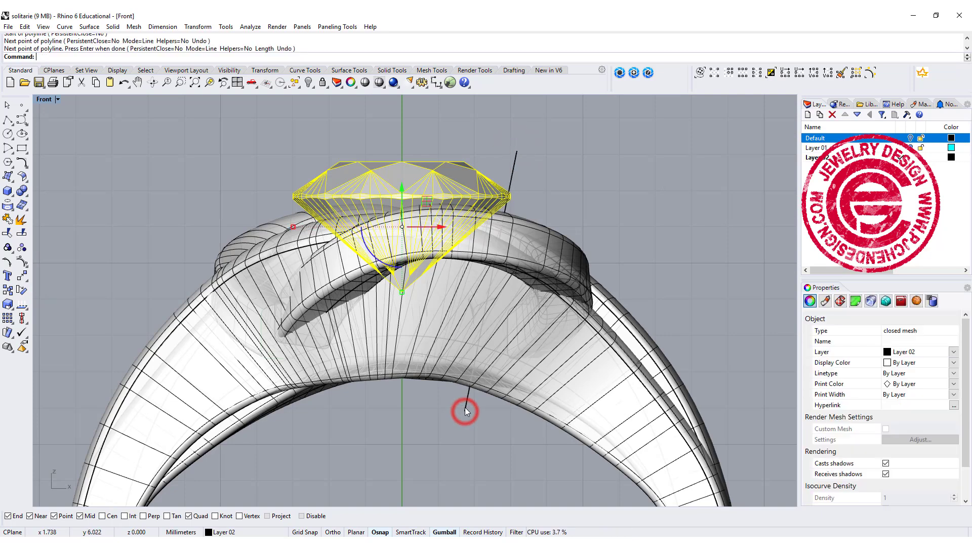
# Pipe the slanted line into a solid prong with round caps and a 1.2 mm diameter at both ends
pyautogui.click(465, 405)
pyautogui.click(24, 192)
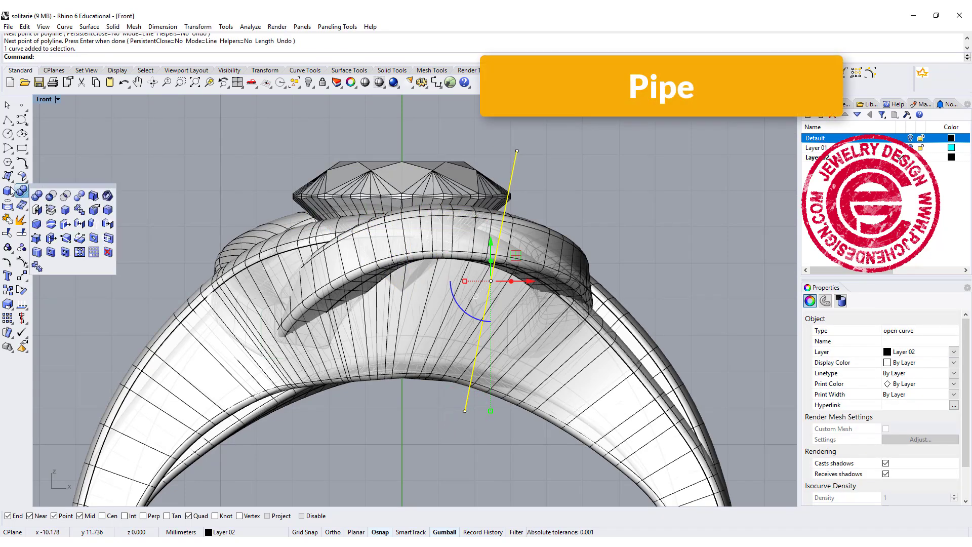
pyautogui.click(38, 224)
pyautogui.click(73, 58)
pyautogui.write('1.2')
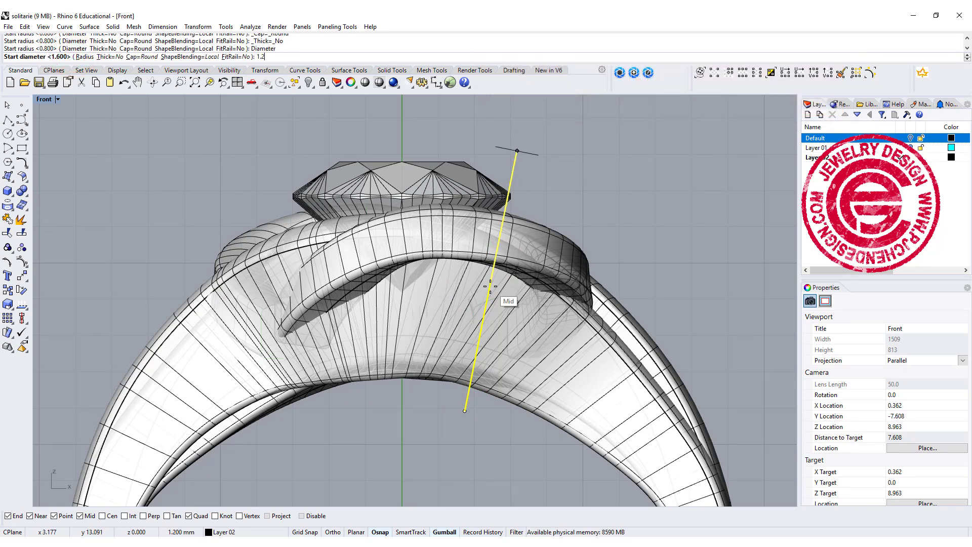
pyautogui.press('Return')
pyautogui.press('Return')
pyautogui.rightClick(588, 187)
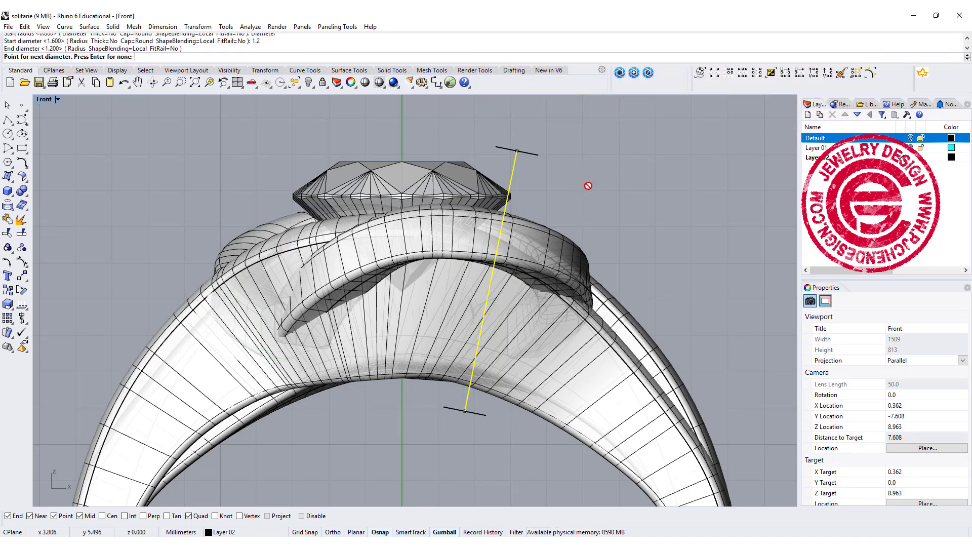
pyautogui.click(609, 184)
# Move the prong slightly outward in the Front view so it only just overlaps the stone's edge
pyautogui.click(519, 196)
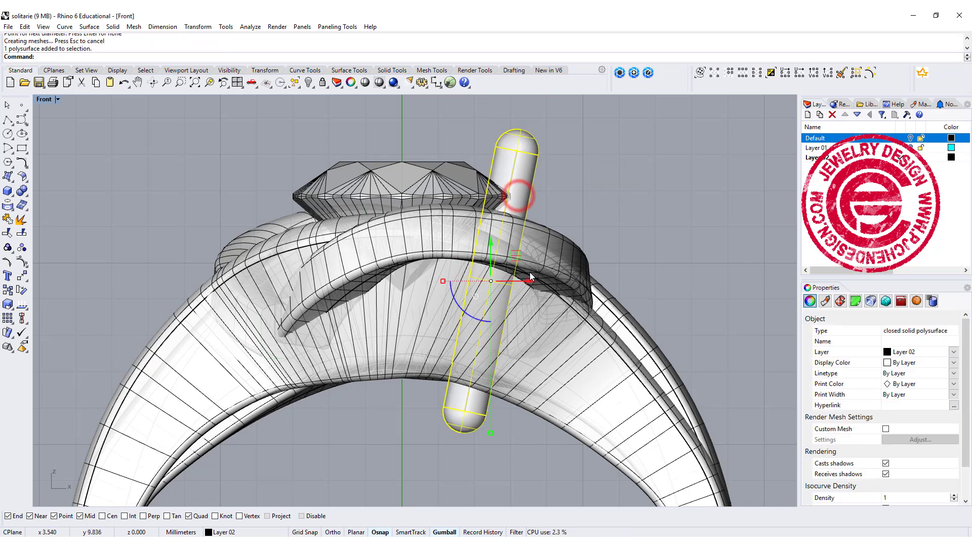
pyautogui.moveTo(531, 274); pyautogui.dragTo(542, 289)
pyautogui.click(602, 174)
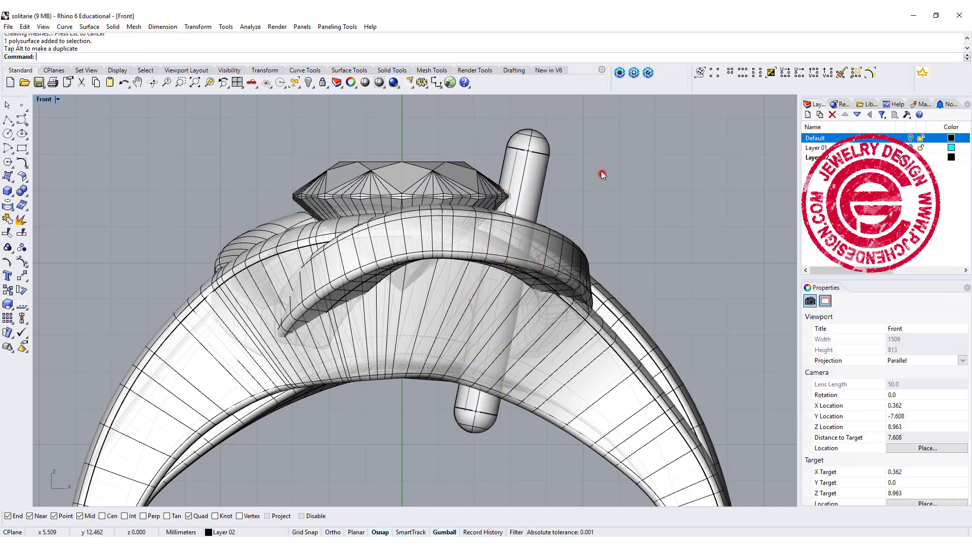
# Polar array the prong about the origin in the Top view with 4 items over 360 degrees
pyautogui.doubleClick(48, 99)
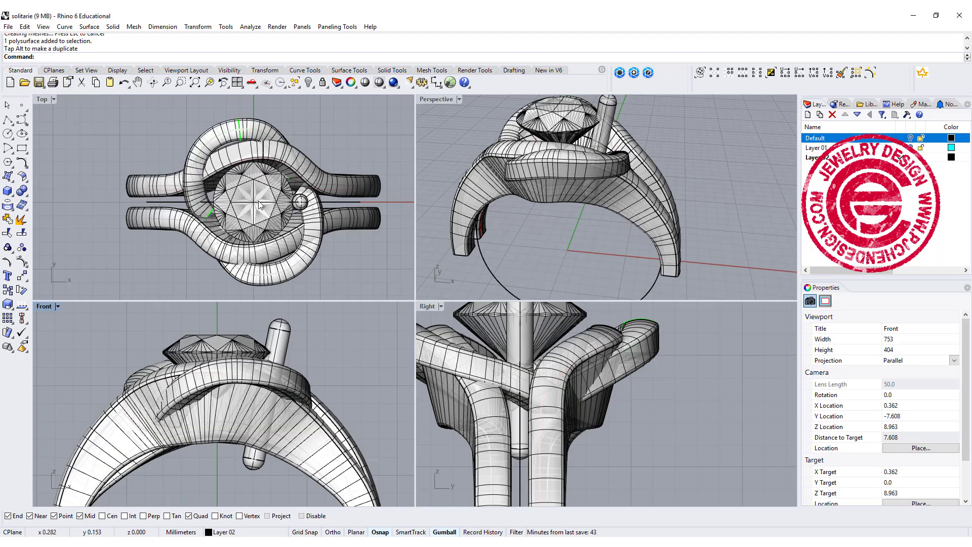
pyautogui.click(294, 204)
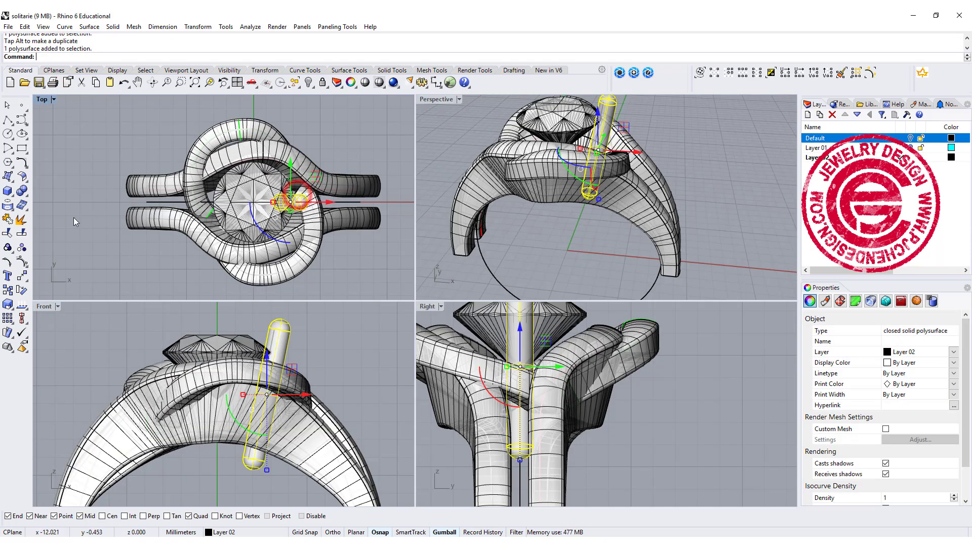
pyautogui.click(7, 318)
pyautogui.click(37, 321)
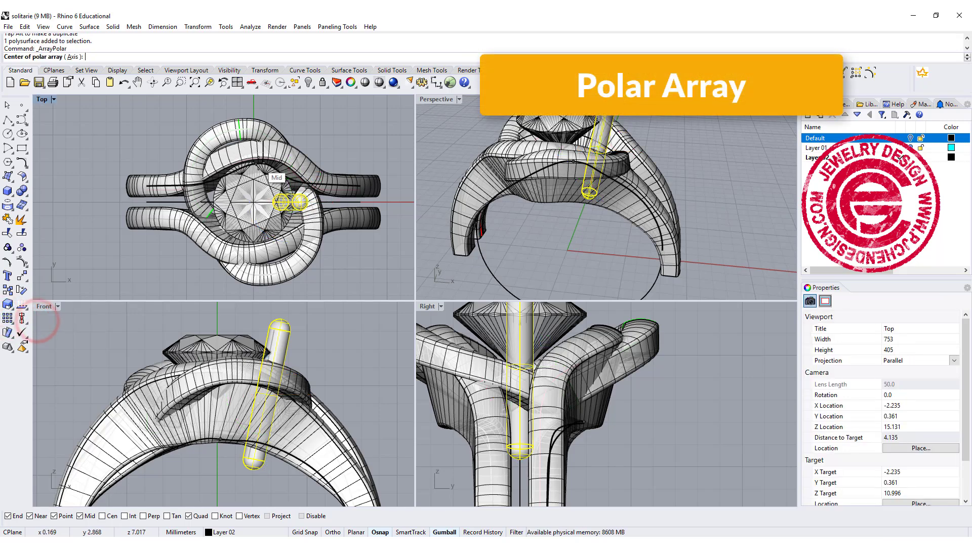
pyautogui.write('0')
pyautogui.press('Return')
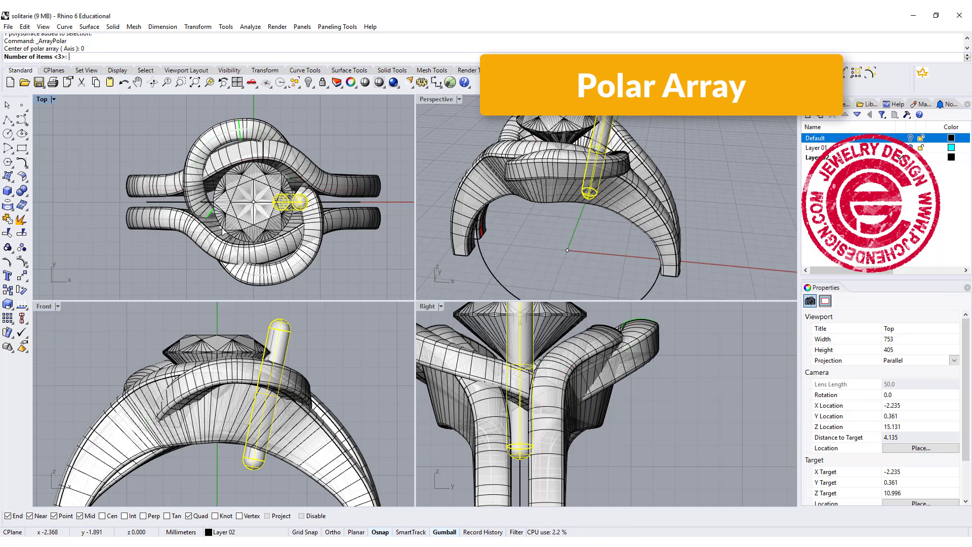
pyautogui.write('4')
pyautogui.press('Return')
pyautogui.press('Return')
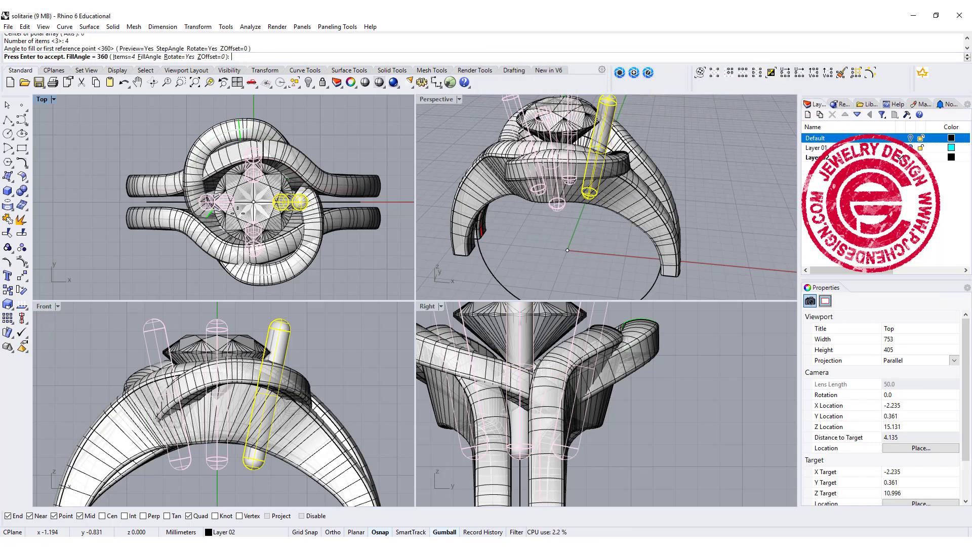
pyautogui.press('Return')
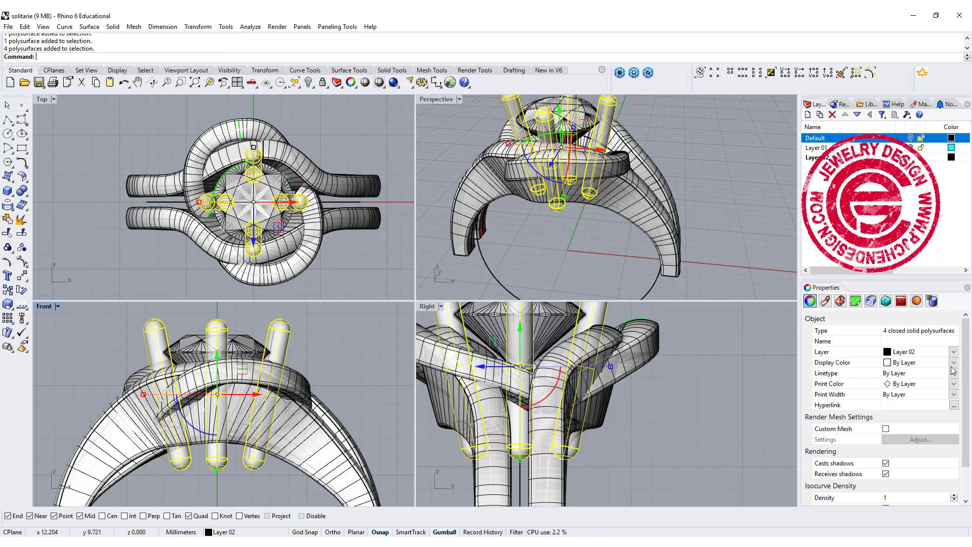
# Set the display color of the four prongs to Blue
pyautogui.click(954, 363)
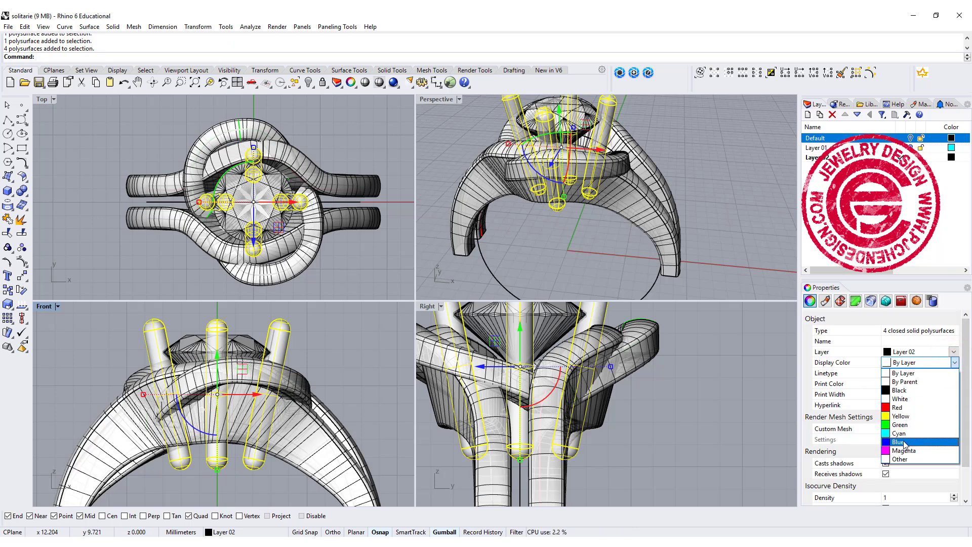
pyautogui.click(903, 442)
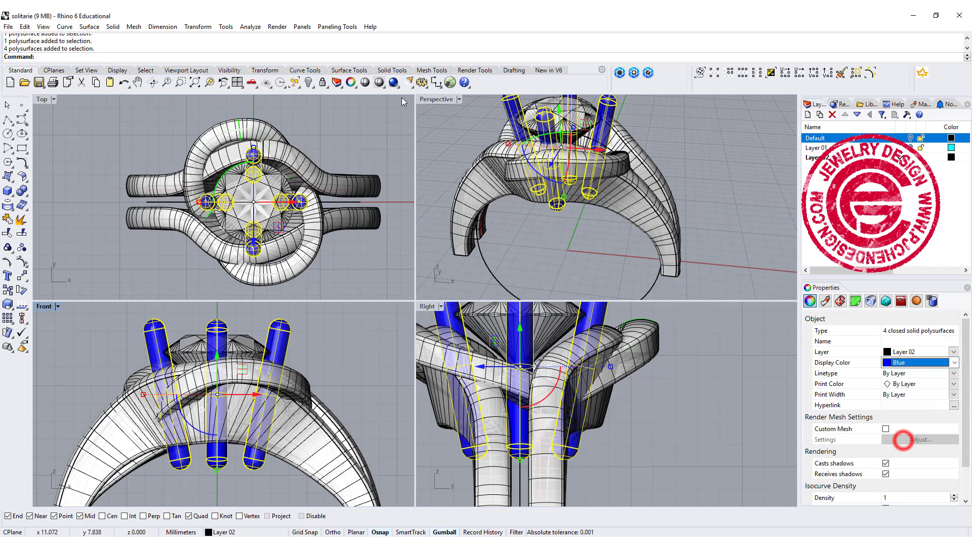
pyautogui.click(365, 142)
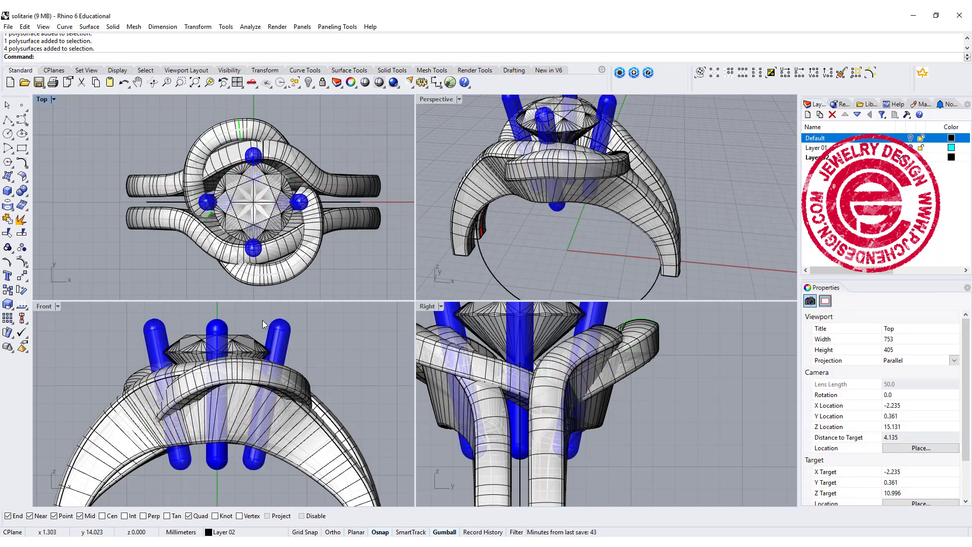
# Draw a narrow rectangle over an outer prong in the Front view with object snaps disabled, and tilt it parallel to the prong's inner side
pyautogui.click(22, 148)
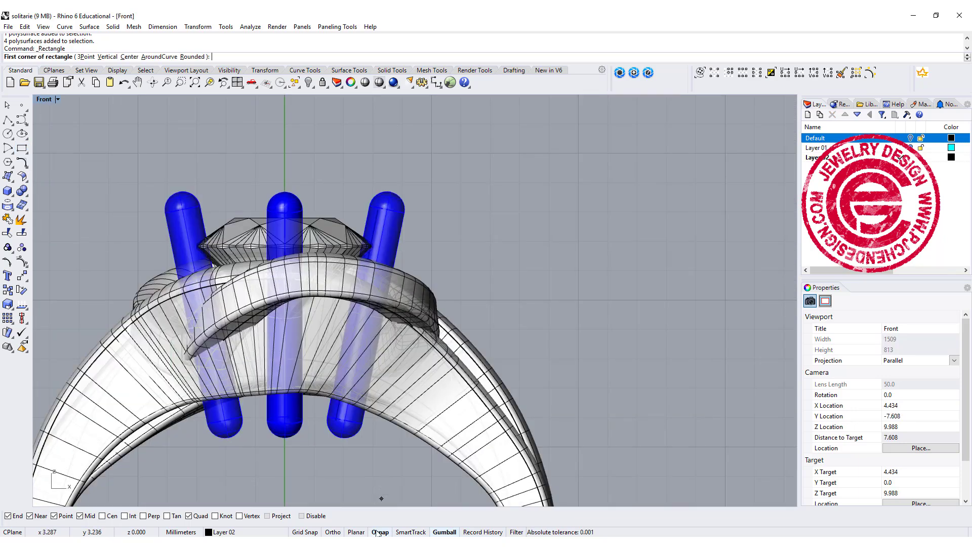
pyautogui.click(302, 516)
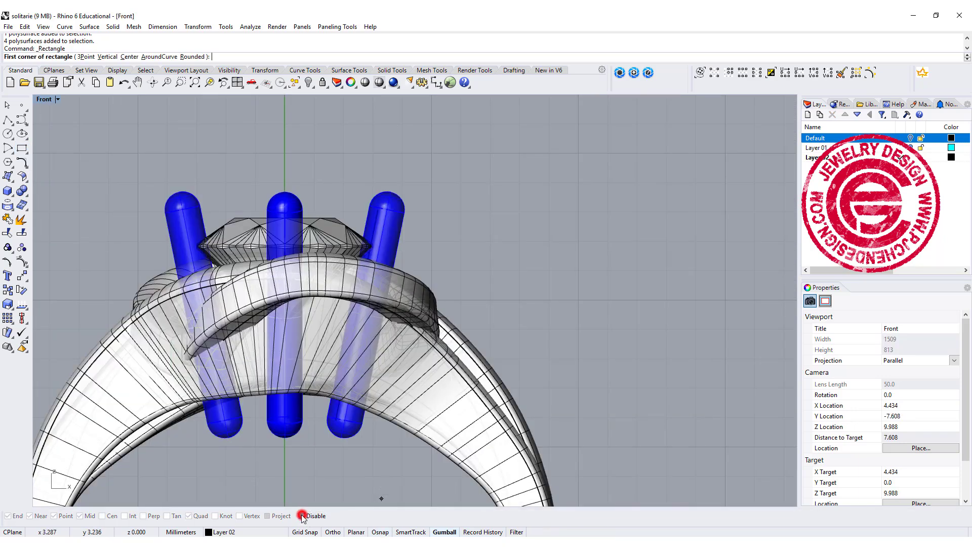
pyautogui.click(337, 257)
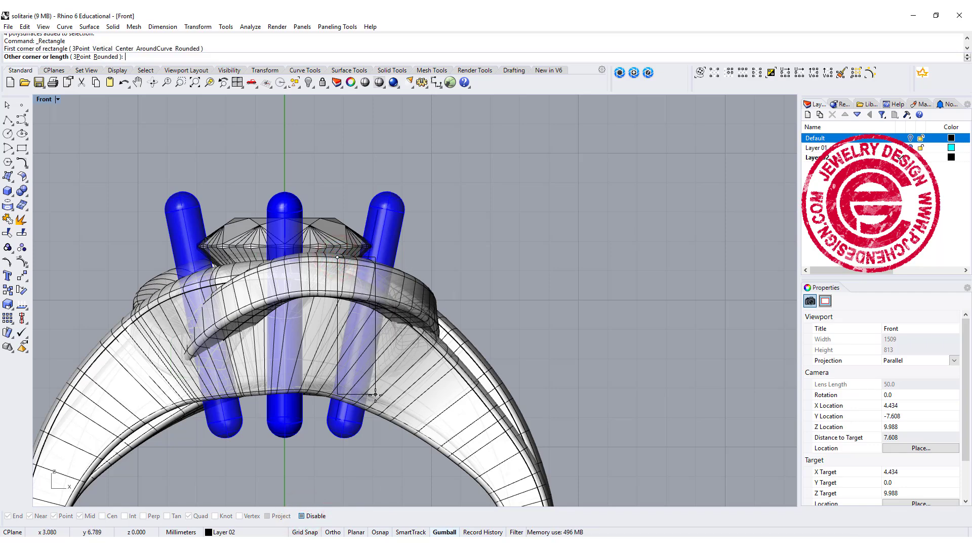
pyautogui.click(372, 428)
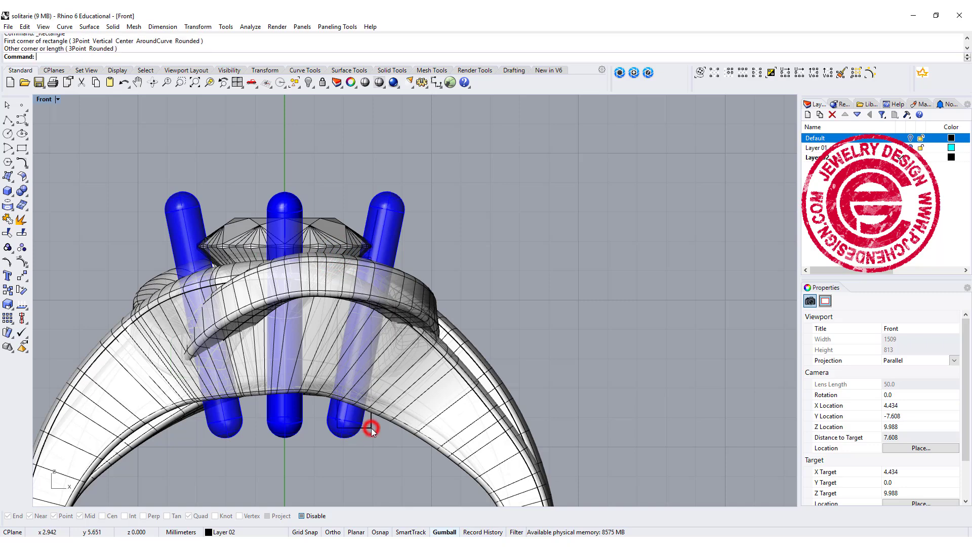
pyautogui.moveTo(332, 375)
pyautogui.mouseDown()
pyautogui.moveTo(324, 384)
pyautogui.moveTo(326, 372)
pyautogui.mouseUp()
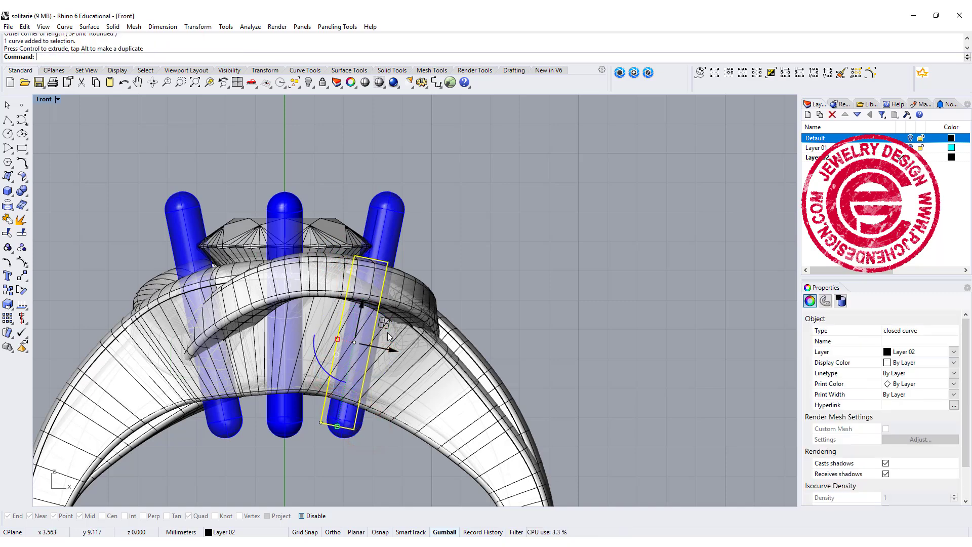
pyautogui.moveTo(394, 352); pyautogui.dragTo(377, 343)
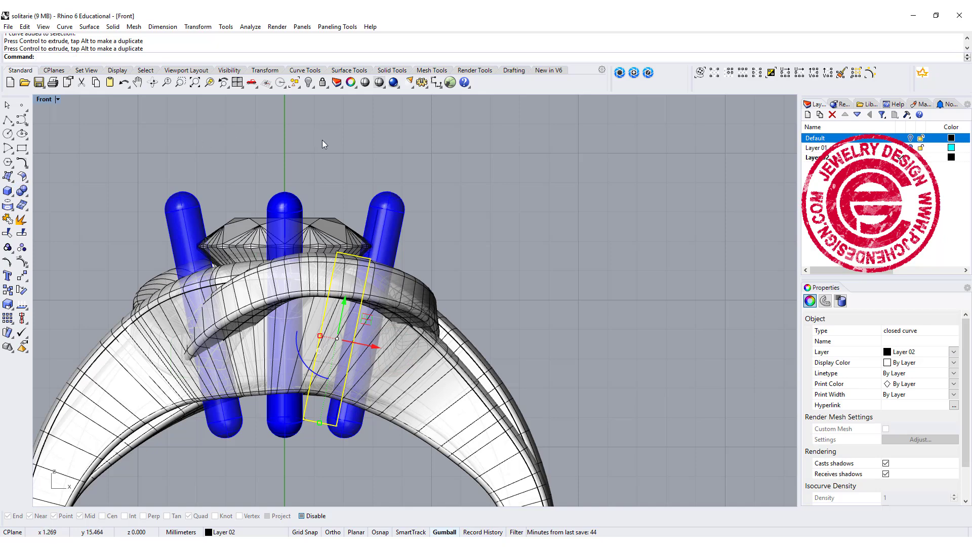
# Revolve the tilted rectangle 360 degrees about the vertical axis through the origin to form the stone's setting
pyautogui.click(89, 26)
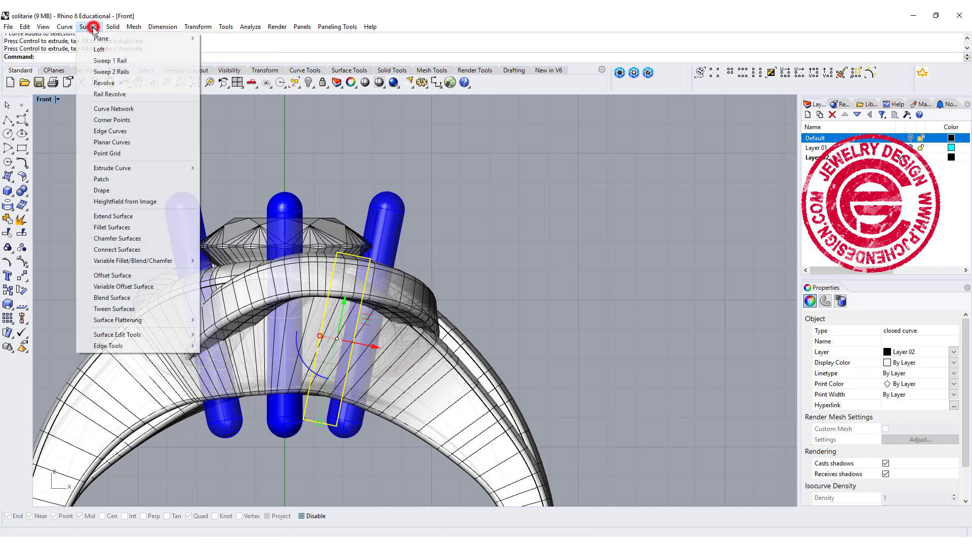
pyautogui.click(109, 82)
pyautogui.write('0')
pyautogui.press('Return')
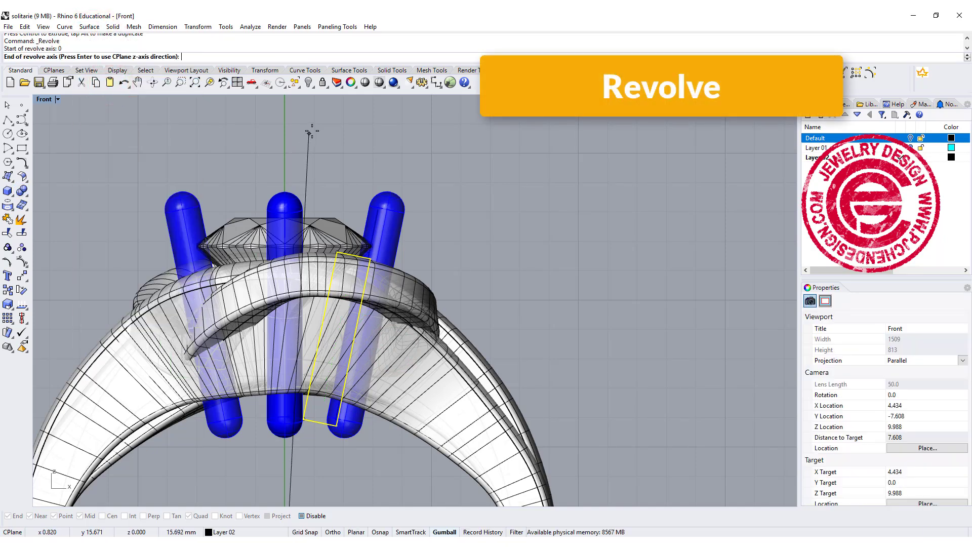
pyautogui.click(274, 126)
pyautogui.press('Return')
pyautogui.press('Return')
pyautogui.click(560, 205)
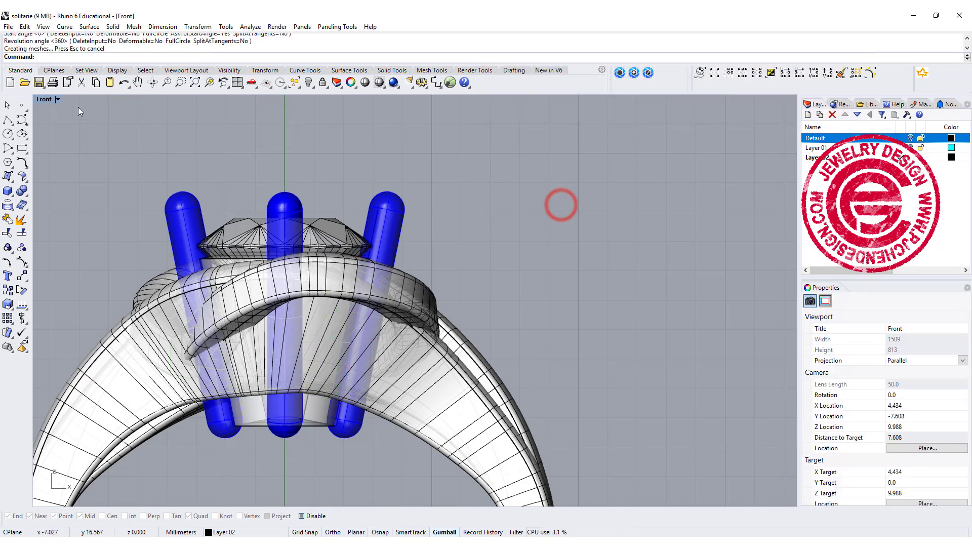
# Set the display color of the revolved setting, together with its prongs, to Blue
pyautogui.doubleClick(45, 100)
pyautogui.moveTo(531, 180)
pyautogui.mouseDown(button='right')
pyautogui.moveTo(633, 175)
pyautogui.moveTo(523, 179)
pyautogui.mouseUp(button='right')
pyautogui.click(955, 330)
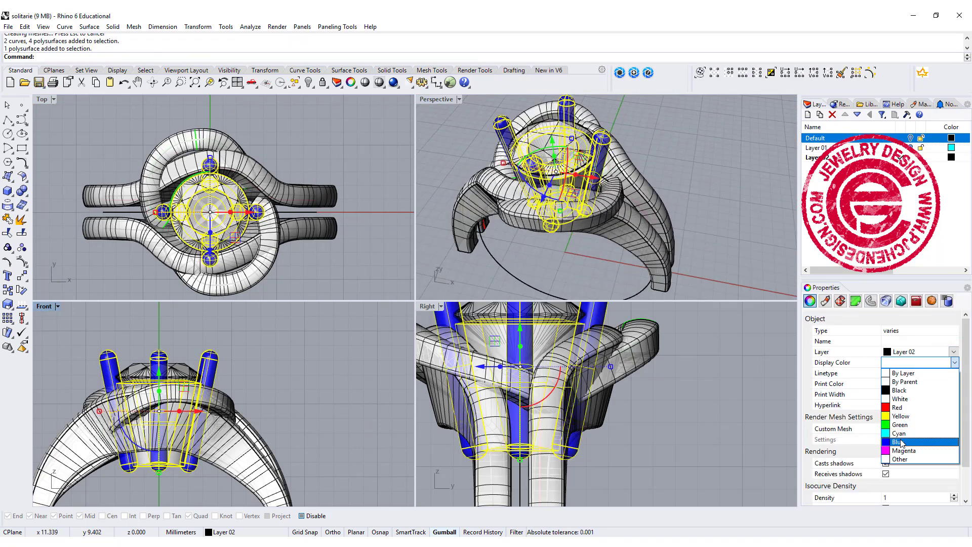
pyautogui.click(901, 438)
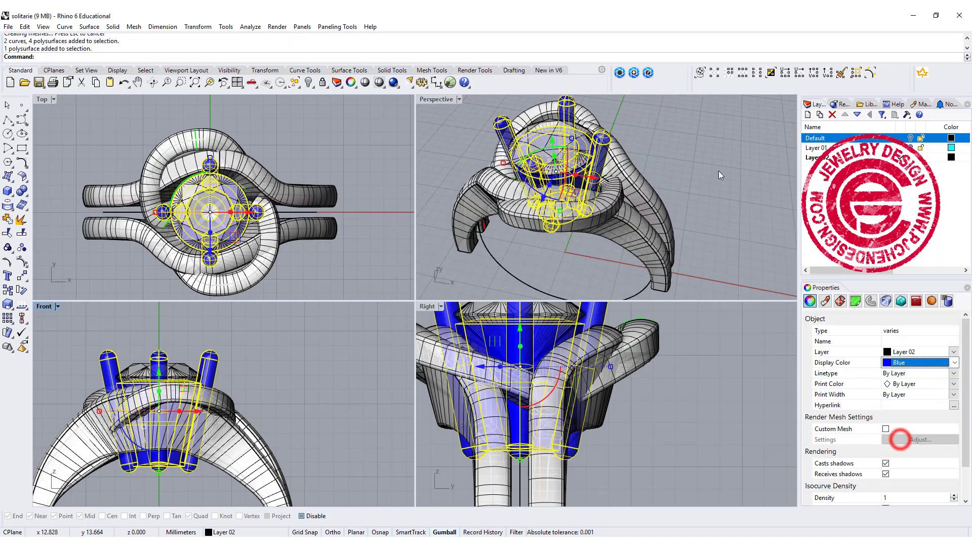
pyautogui.click(718, 171)
pyautogui.moveTo(635, 230); pyautogui.dragTo(633, 271, button='right')
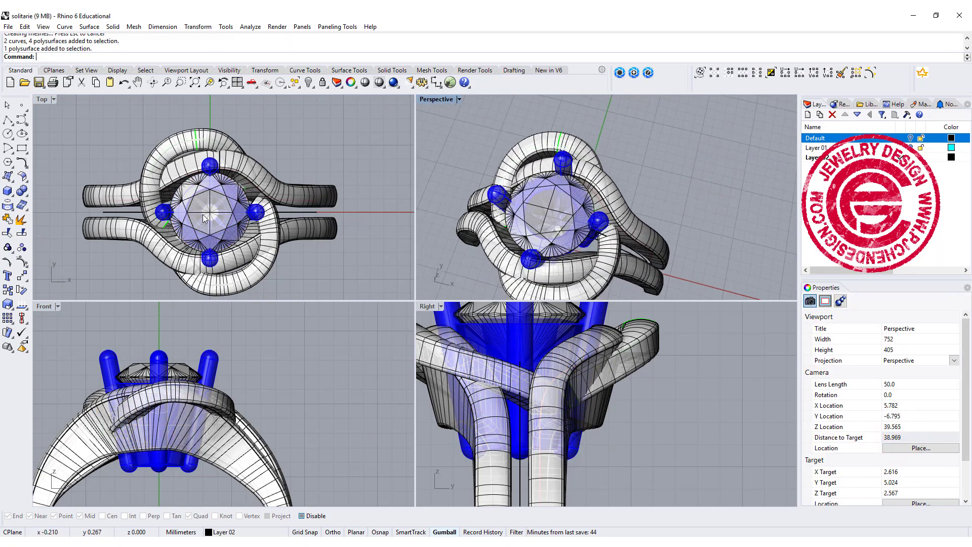
# Rotate the prongs and revolved setting slightly clockwise about the stone's center in the Top view
pyautogui.moveTo(186, 495); pyautogui.dragTo(129, 464)
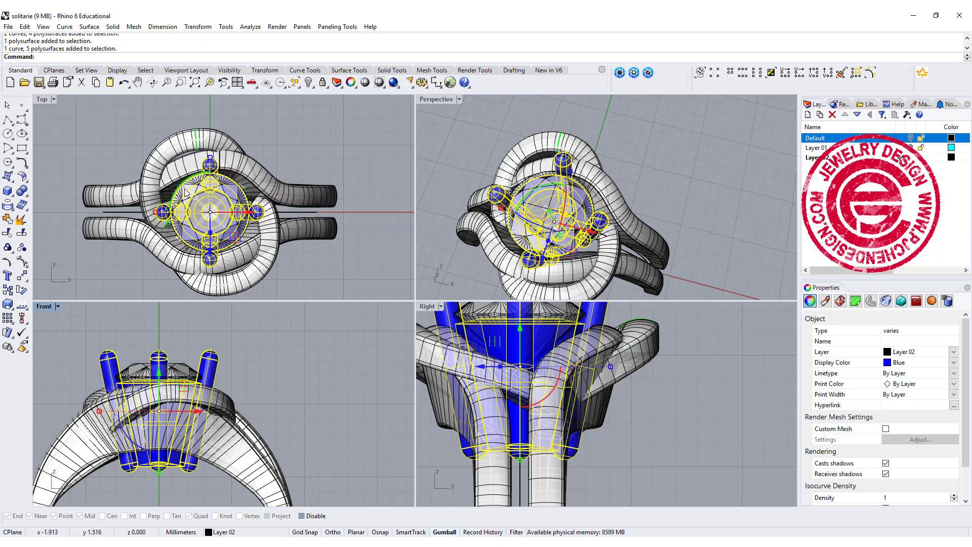
pyautogui.moveTo(185, 187); pyautogui.dragTo(177, 228)
pyautogui.click(346, 163)
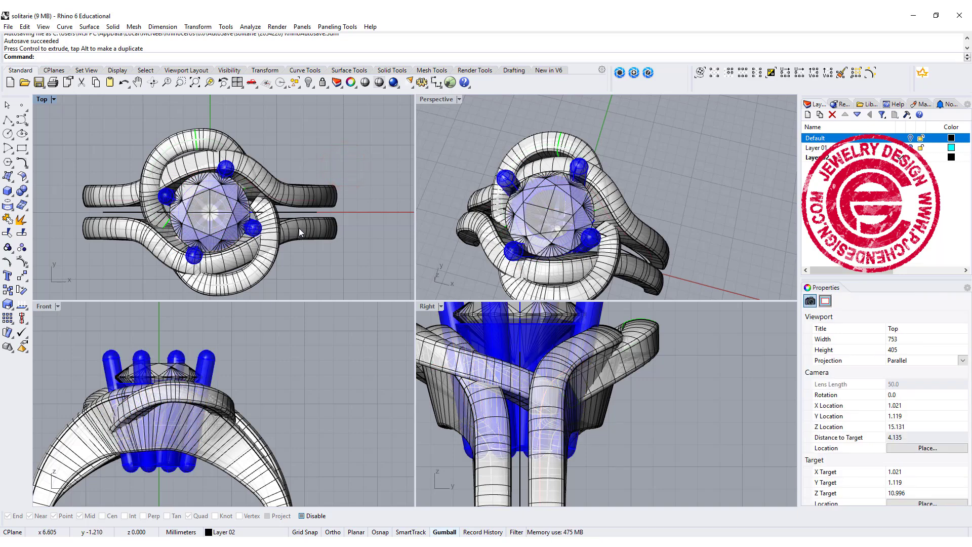
# Move the green profile curve at the swirling band's end in toward the stone and rotate it slightly in the Top view
pyautogui.doubleClick(40, 100)
pyautogui.scroll(5, 258, 253)
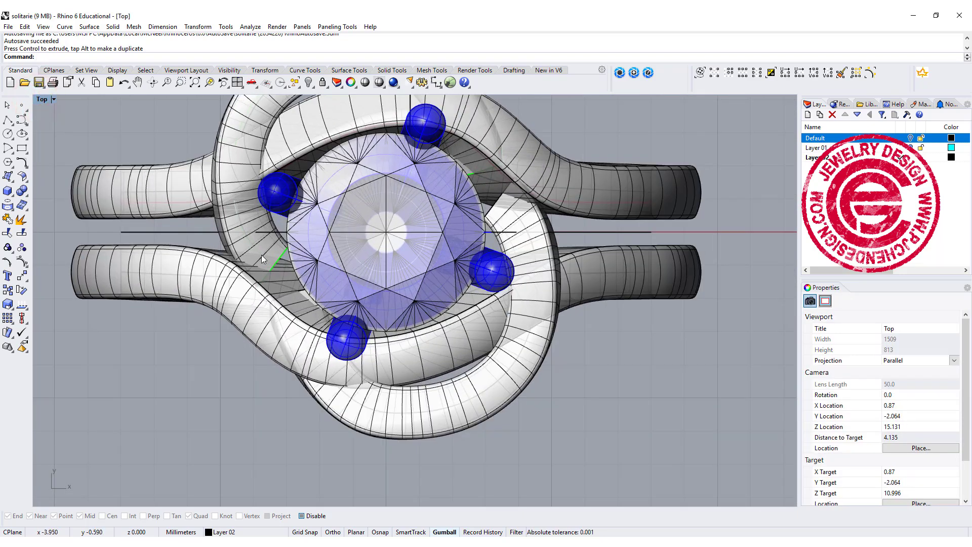
pyautogui.click(278, 262)
pyautogui.click(276, 258)
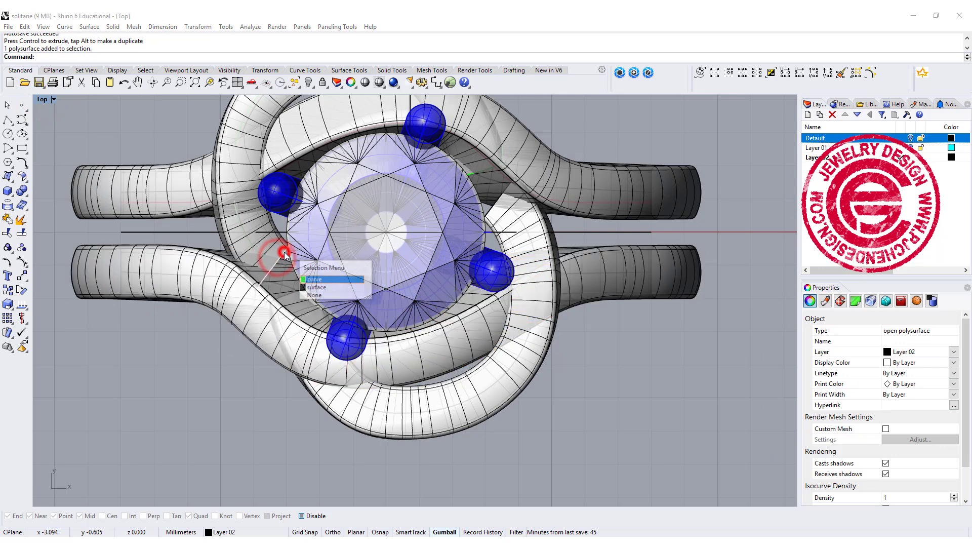
pyautogui.click(303, 280)
pyautogui.moveTo(297, 239); pyautogui.dragTo(335, 250)
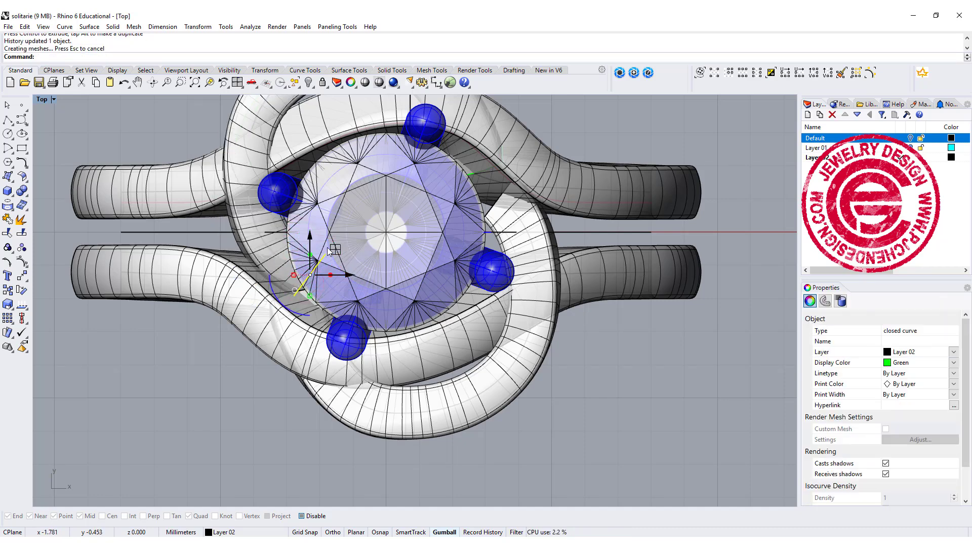
pyautogui.moveTo(292, 310)
pyautogui.mouseDown()
pyautogui.moveTo(286, 320)
pyautogui.moveTo(296, 313)
pyautogui.mouseUp()
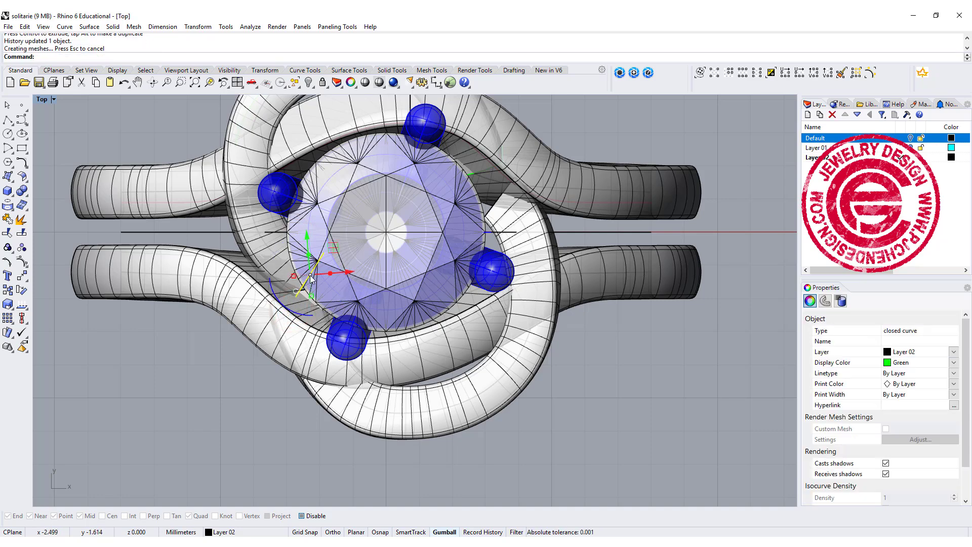
pyautogui.moveTo(332, 249); pyautogui.dragTo(336, 244)
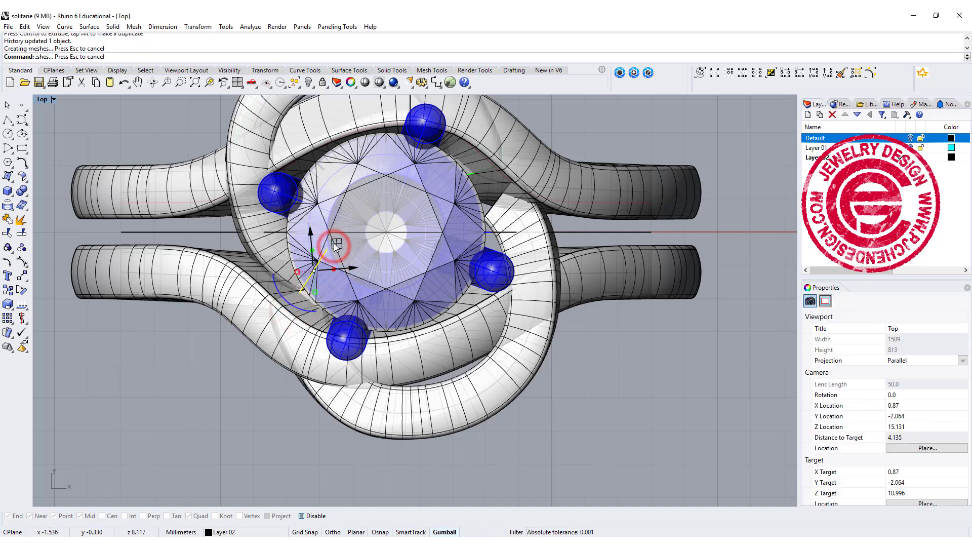
pyautogui.click(248, 124)
pyautogui.click(244, 153)
pyautogui.click(242, 154)
pyautogui.click(180, 124)
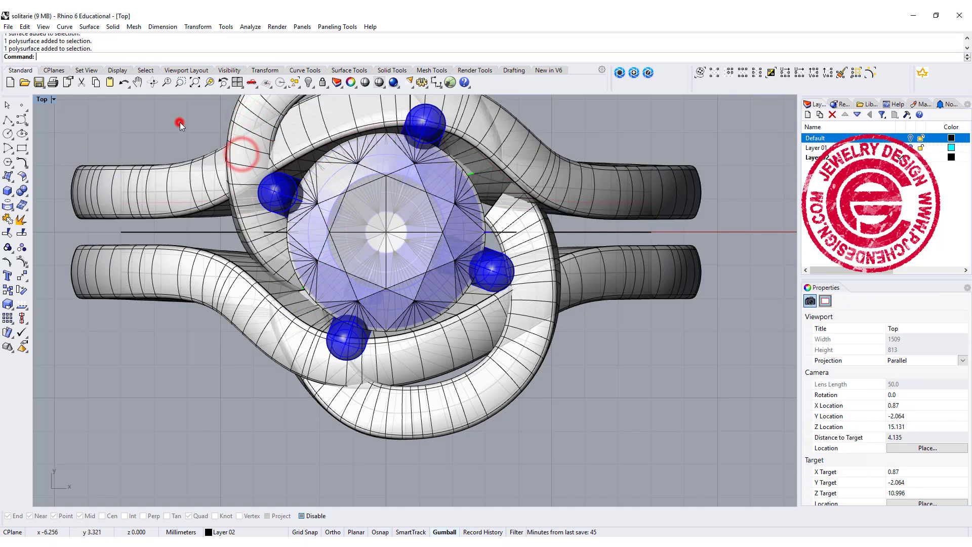
# Show the control points of the swirling band's green open curve and move its side points outward in the Top view
pyautogui.doubleClick(41, 99)
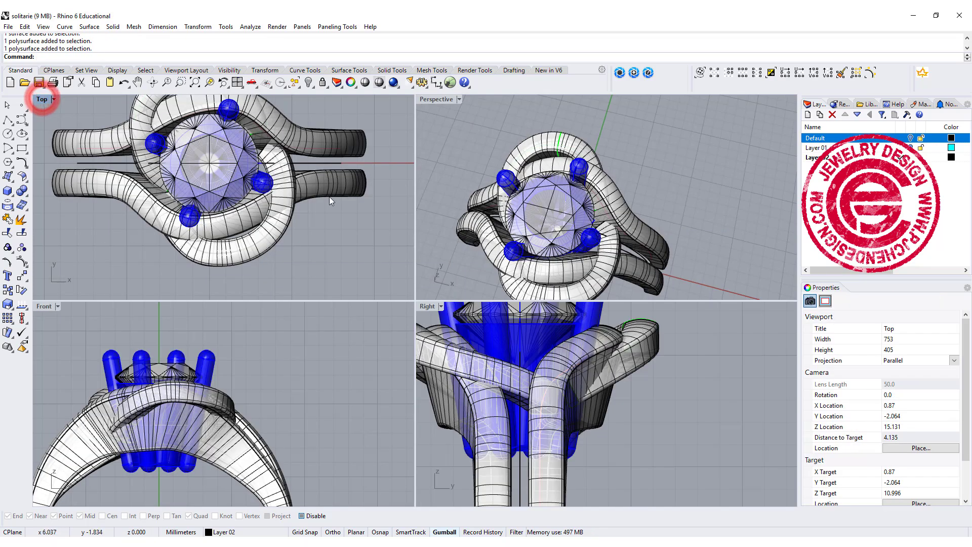
pyautogui.moveTo(140, 136); pyautogui.dragTo(144, 168, button='right')
pyautogui.moveTo(426, 180); pyautogui.dragTo(445, 150, button='right')
pyautogui.scroll(4, 445, 151)
pyautogui.moveTo(645, 216); pyautogui.dragTo(639, 201, button='right')
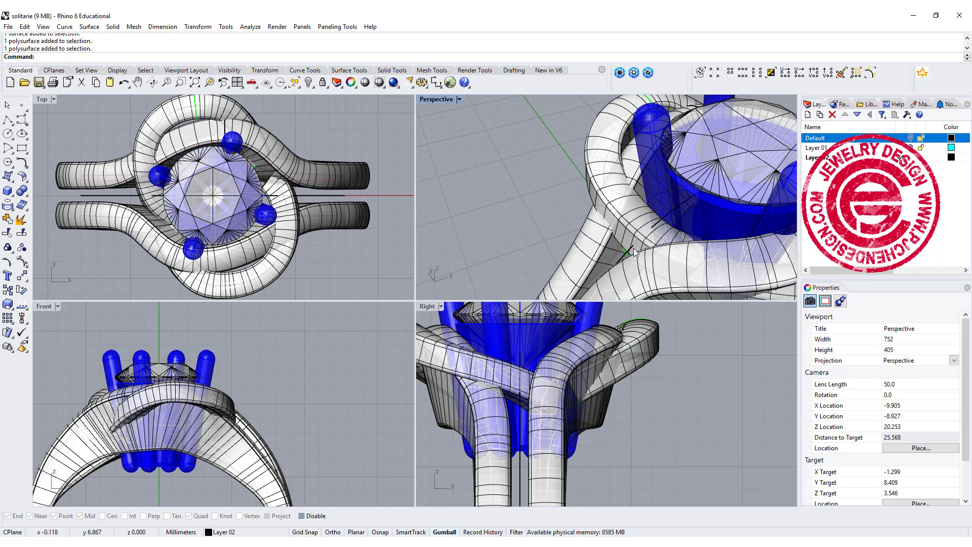
pyautogui.click(625, 252)
pyautogui.click(627, 253)
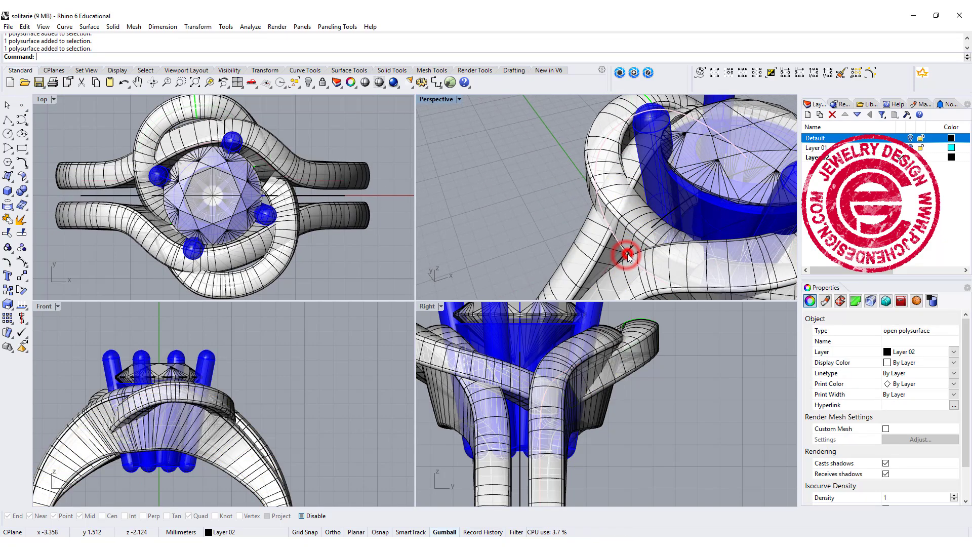
pyautogui.click(657, 281)
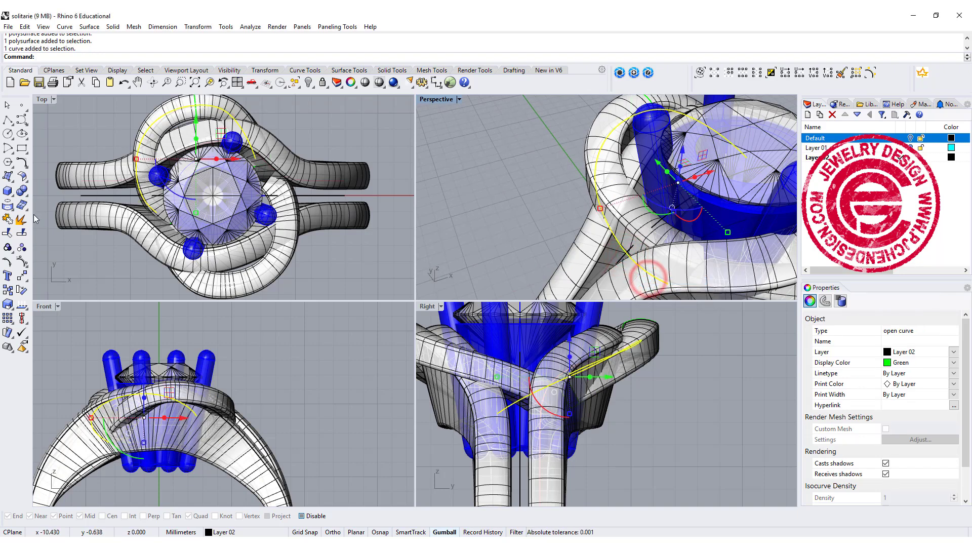
pyautogui.click(20, 256)
pyautogui.moveTo(89, 137); pyautogui.dragTo(167, 163)
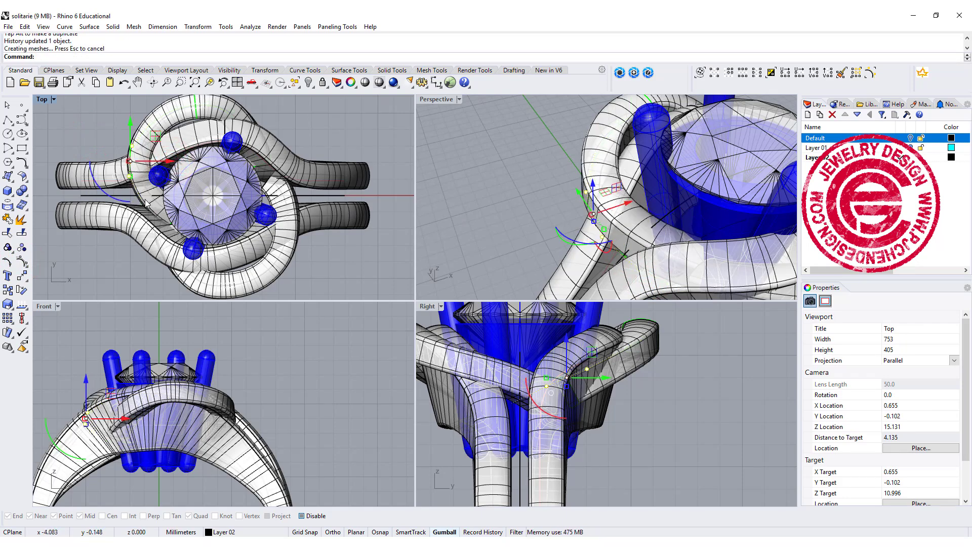
# Adjust the green curve's control points near the band's end in the Top view, shifting them outward without moving the profile curve
pyautogui.scroll(4, 158, 214)
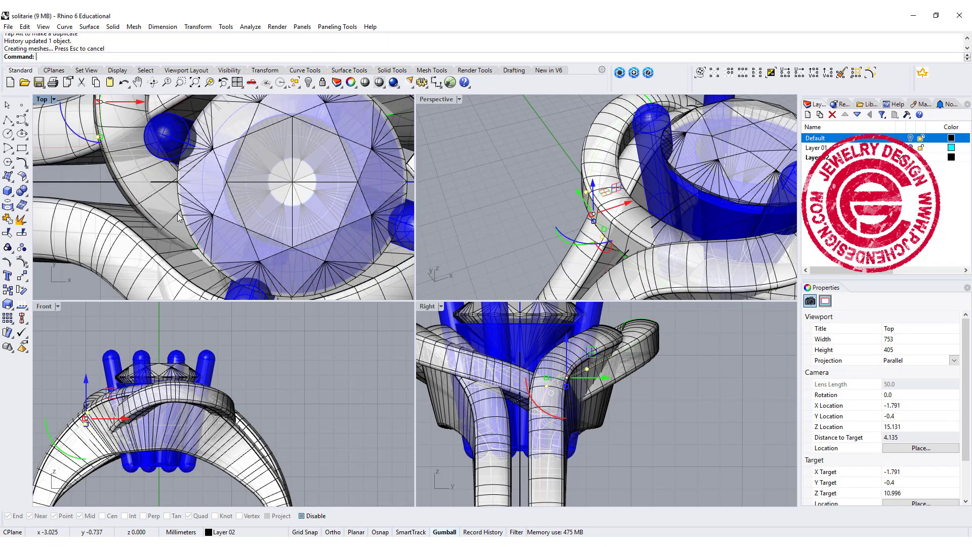
pyautogui.moveTo(91, 173); pyautogui.dragTo(228, 249)
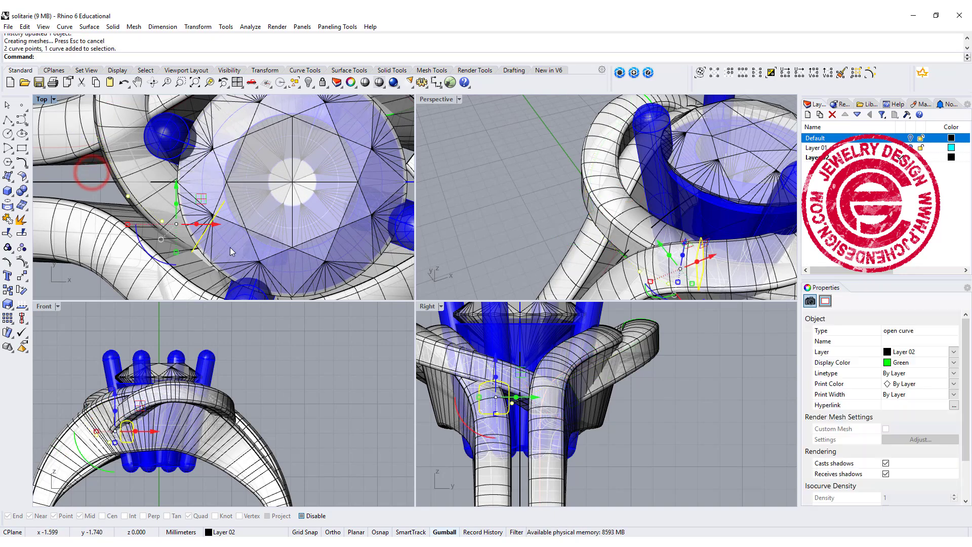
pyautogui.keyDown('ctrl'); pyautogui.click(218, 211); pyautogui.keyUp('ctrl')
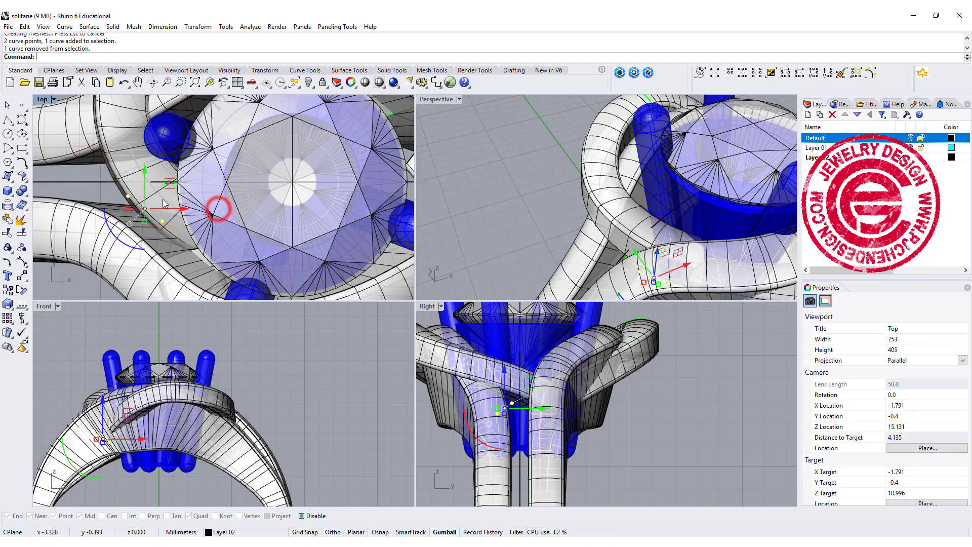
pyautogui.keyDown('ctrl'); pyautogui.click(163, 217); pyautogui.keyUp('ctrl')
pyautogui.moveTo(158, 172); pyautogui.dragTo(151, 178)
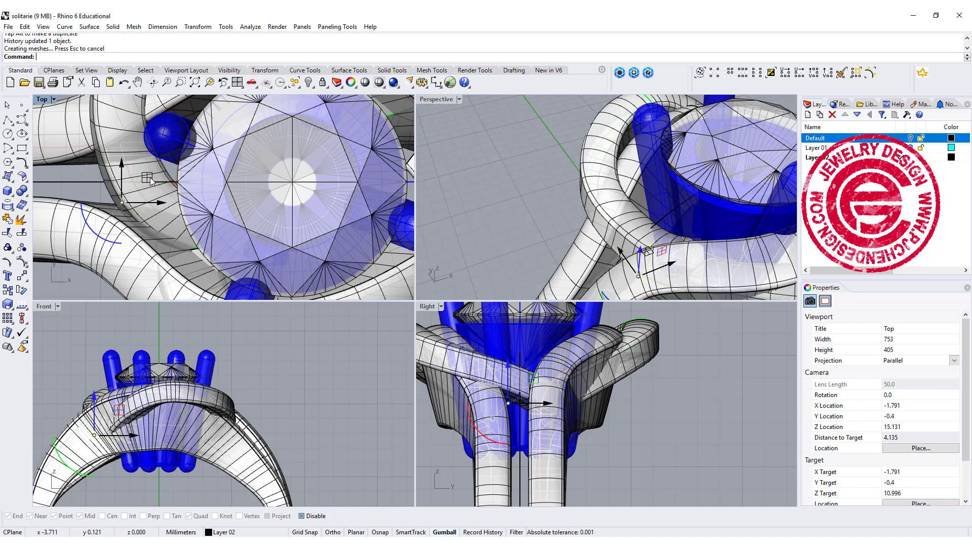
pyautogui.click(175, 215)
pyautogui.click(192, 223)
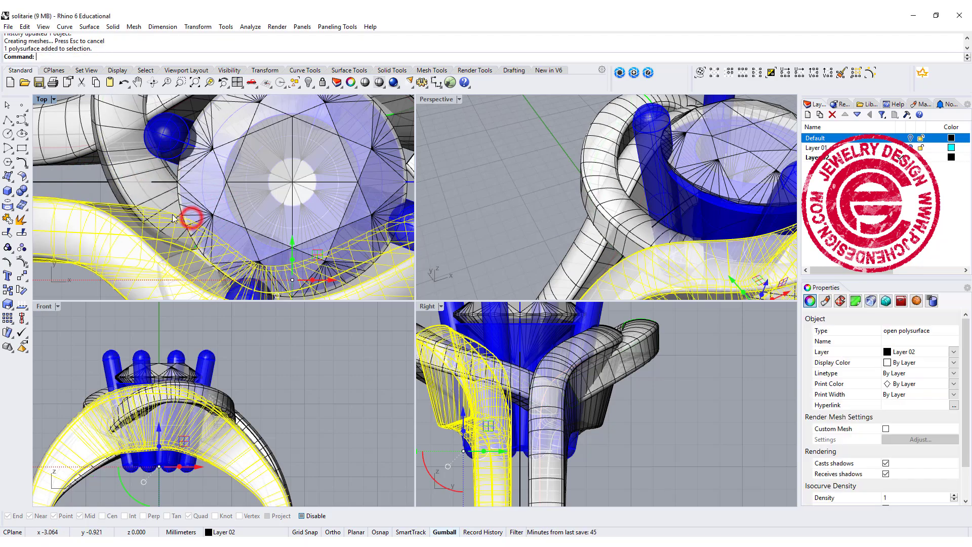
pyautogui.click(86, 187)
pyautogui.moveTo(186, 219); pyautogui.dragTo(204, 224)
pyautogui.keyDown('ctrl'); pyautogui.click(126, 203); pyautogui.keyUp('ctrl')
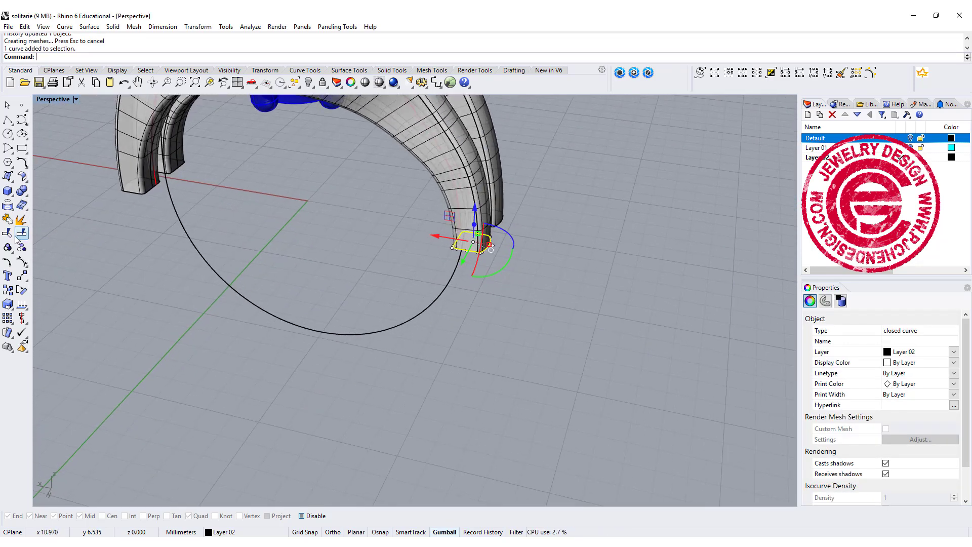
# Copy the closed profile curve at the shank's end onto the lower part of the ring circle with object snaps re-enabled
pyautogui.click(8, 289)
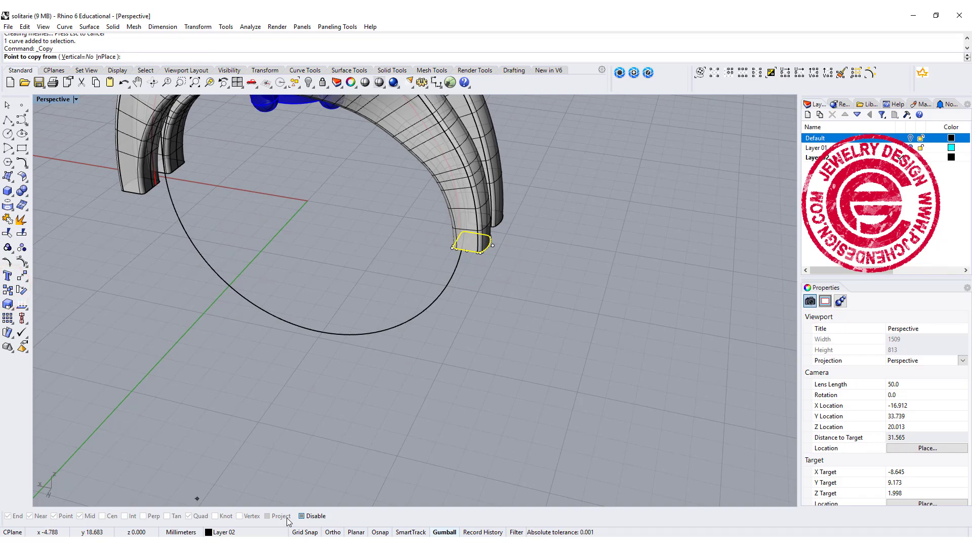
pyautogui.click(302, 515)
pyautogui.moveTo(468, 248); pyautogui.dragTo(431, 241, button='right')
pyautogui.click(517, 221)
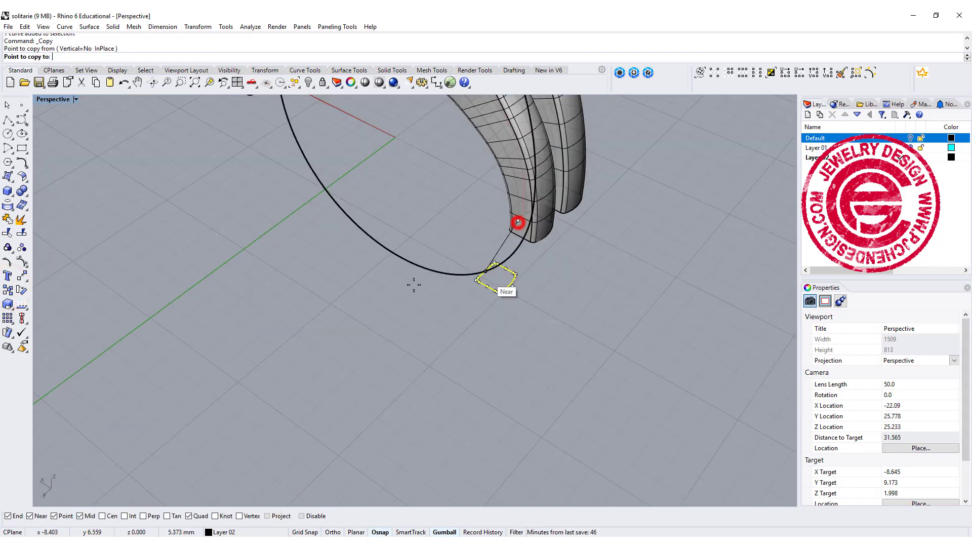
pyautogui.click(396, 257)
pyautogui.rightClick(417, 313)
pyautogui.press('Escape')
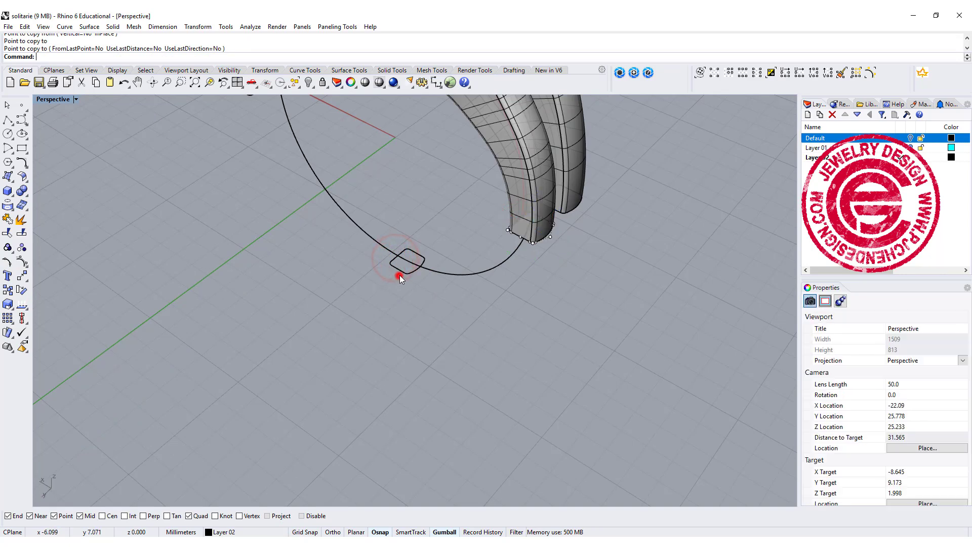
pyautogui.click(399, 275)
pyautogui.moveTo(408, 275); pyautogui.dragTo(479, 286, button='right')
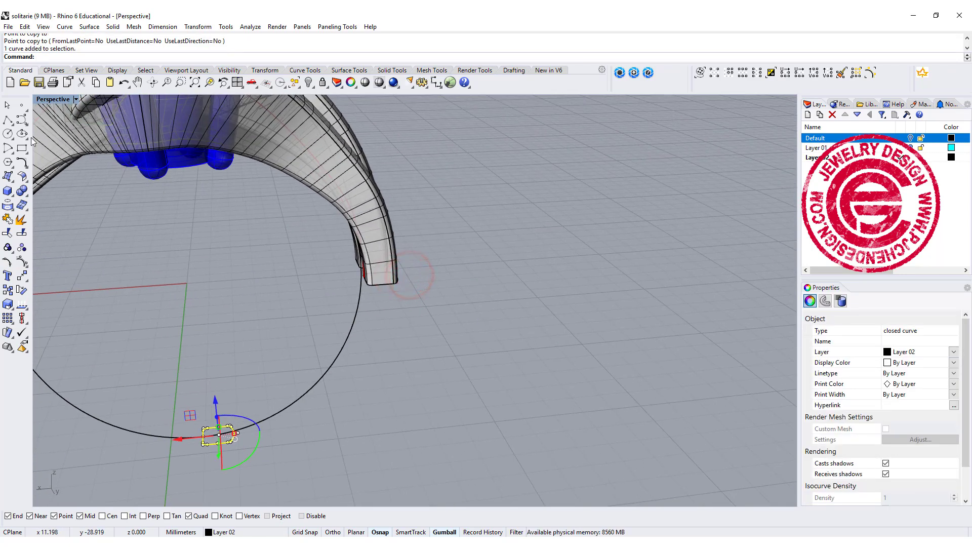
# Rotate the copied profile curve 90 degrees about the ring circle's lowest point in the Front view, without making a copy
pyautogui.doubleClick(46, 100)
pyautogui.click(22, 290)
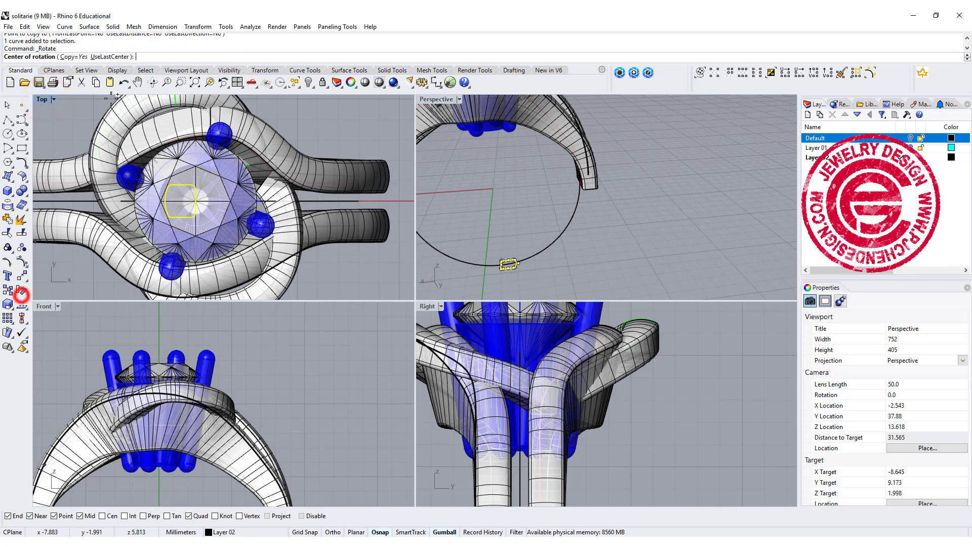
pyautogui.click(76, 58)
pyautogui.scroll(-2, 245, 358)
pyautogui.moveTo(235, 431); pyautogui.dragTo(264, 356, button='right')
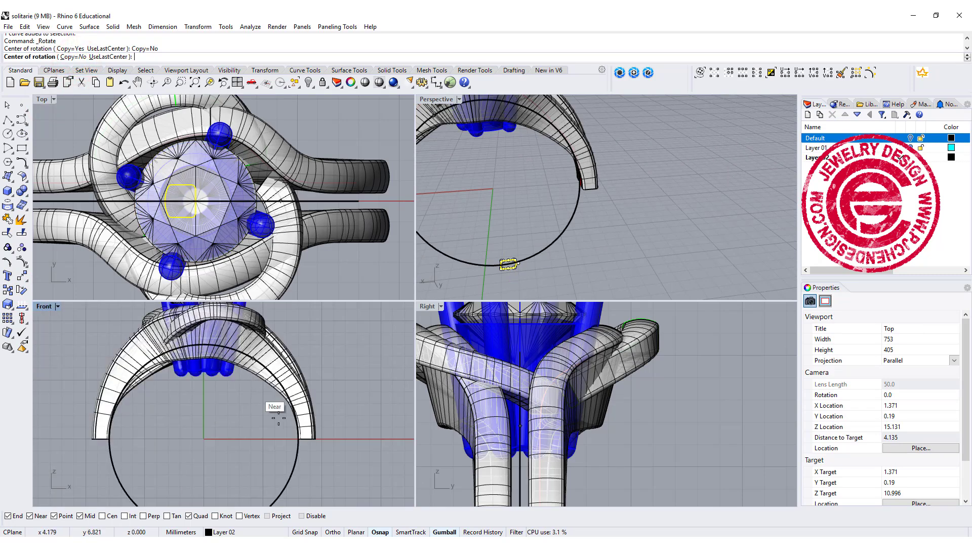
pyautogui.moveTo(223, 495); pyautogui.dragTo(212, 403, button='right')
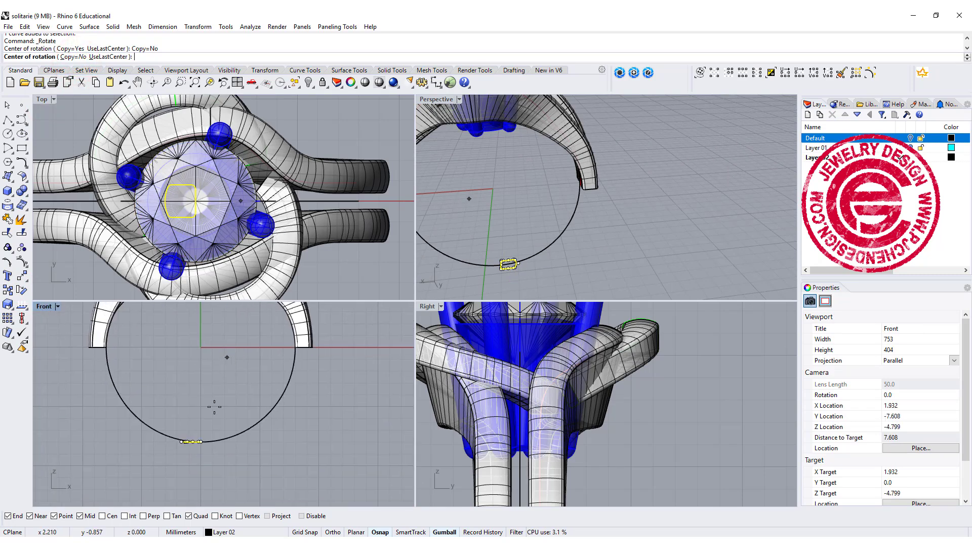
pyautogui.click(201, 441)
pyautogui.keyDown('shift'); pyautogui.click(113, 432); pyautogui.keyUp('shift')
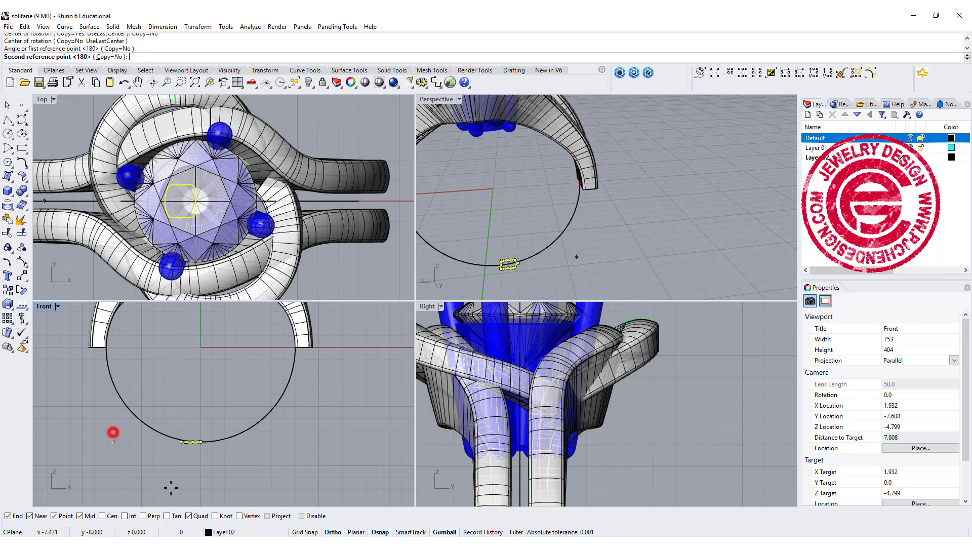
pyautogui.keyDown('shift'); pyautogui.click(200, 484); pyautogui.keyUp('shift')
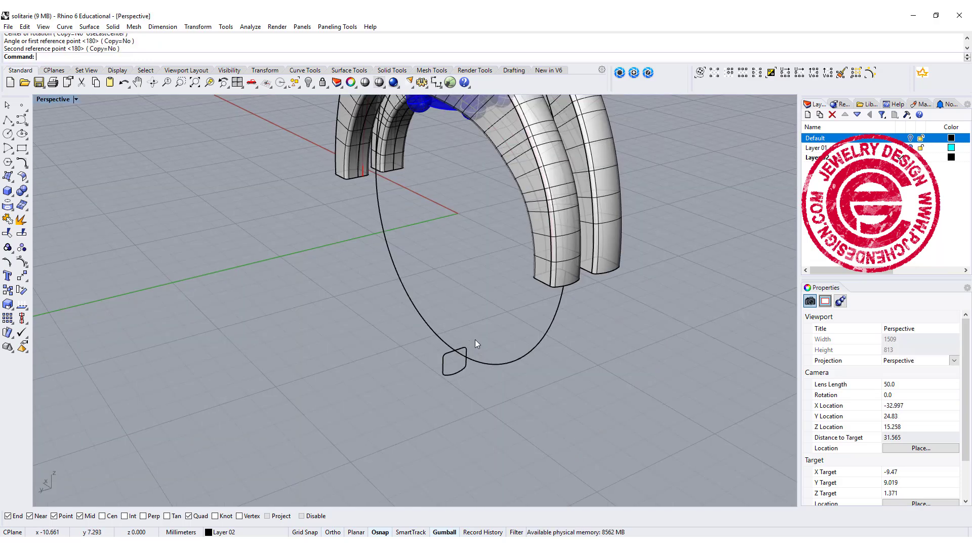
pyautogui.moveTo(475, 339); pyautogui.dragTo(497, 331, button='right')
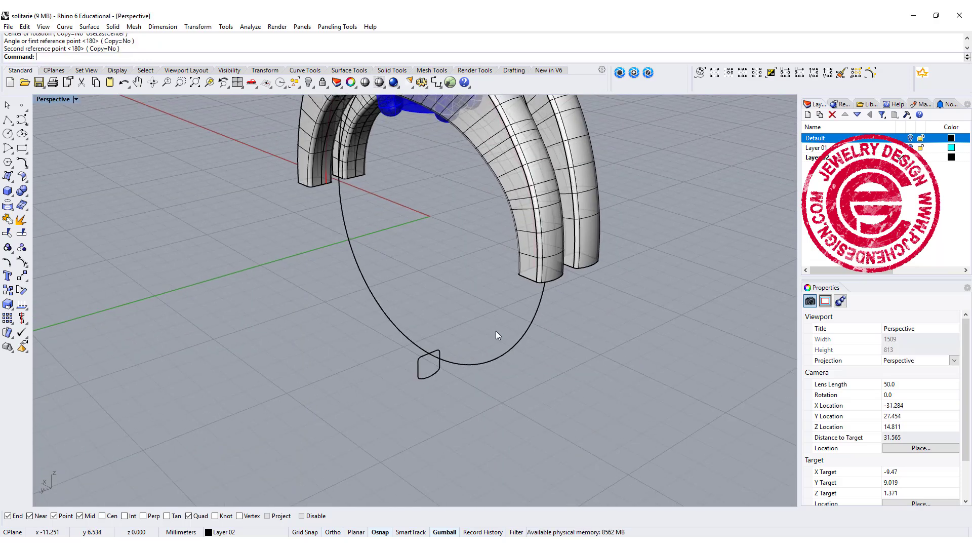
# Start a Sweep 1 Rail along the ring circle, using the profile curves at both band ends and at the circle's bottom as cross sections
pyautogui.click(90, 27)
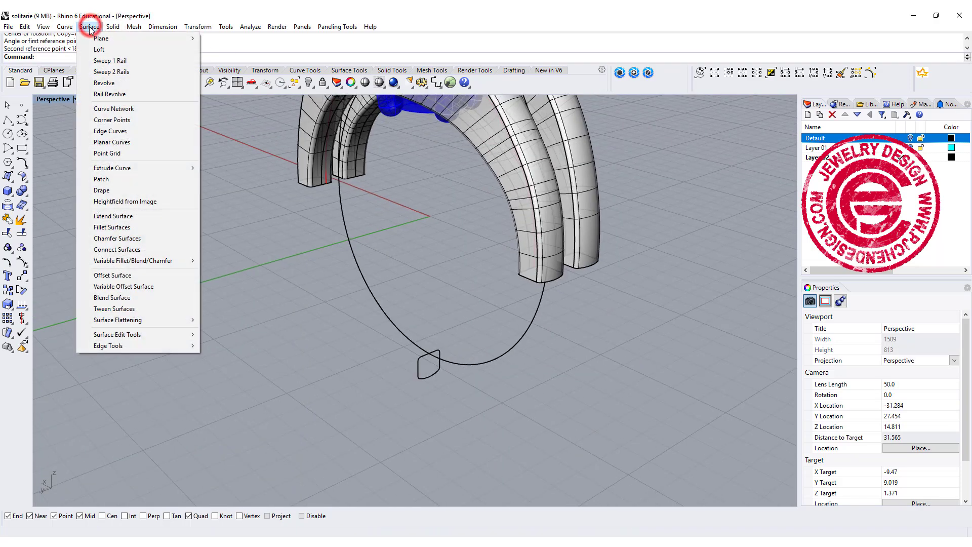
pyautogui.click(101, 59)
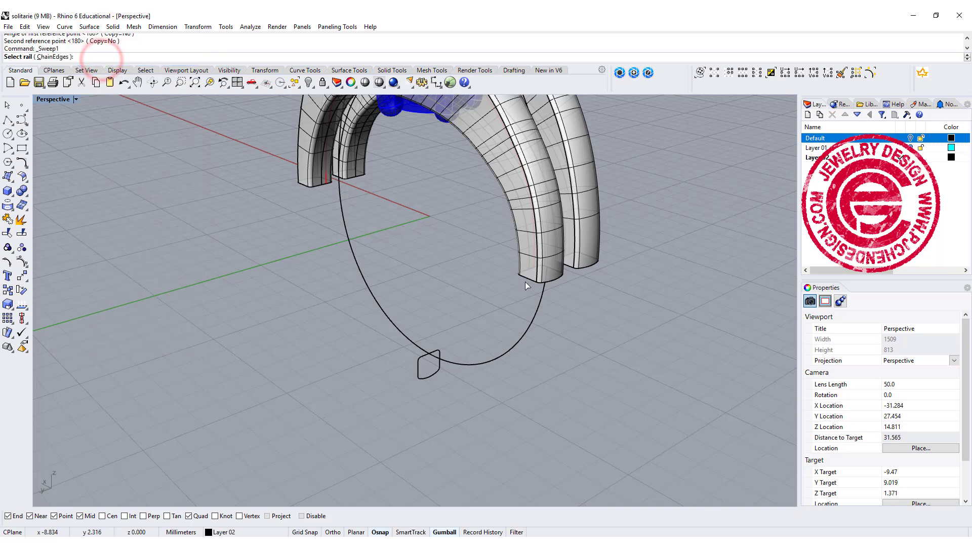
pyautogui.click(519, 339)
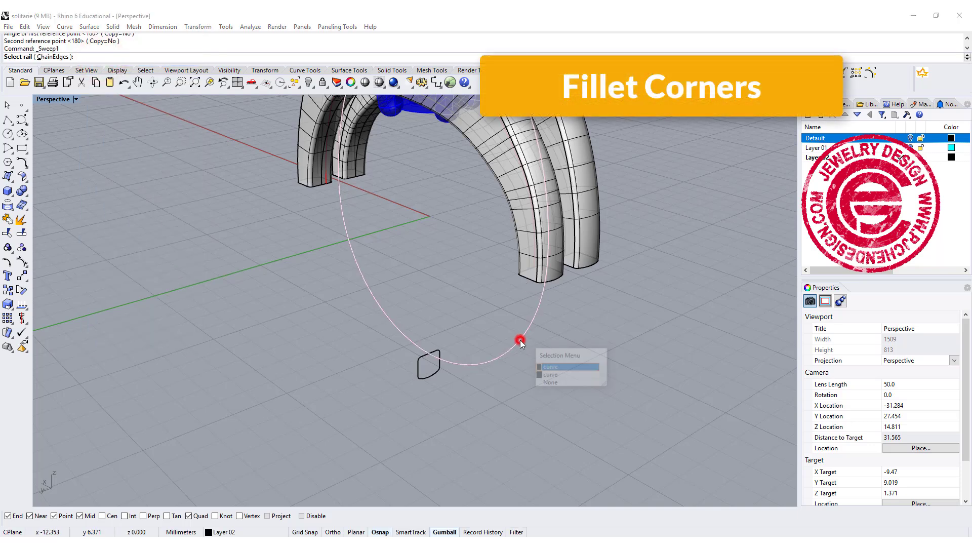
pyautogui.click(554, 366)
pyautogui.click(534, 284)
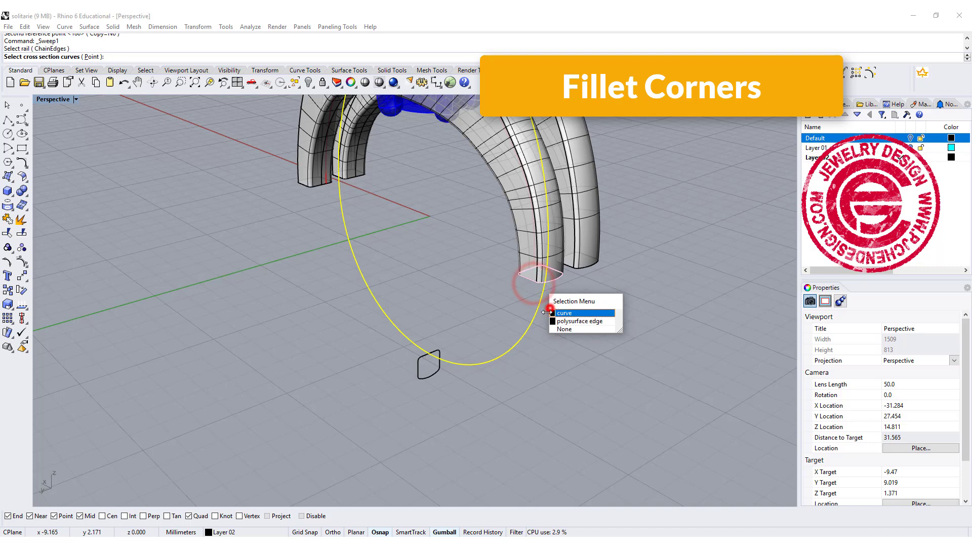
pyautogui.click(557, 310)
pyautogui.click(426, 378)
pyautogui.click(316, 181)
pyautogui.click(349, 215)
pyautogui.press('Return')
# Align the seam points of the three cross sections at matching corners and finish the shank sweep
pyautogui.click(419, 376)
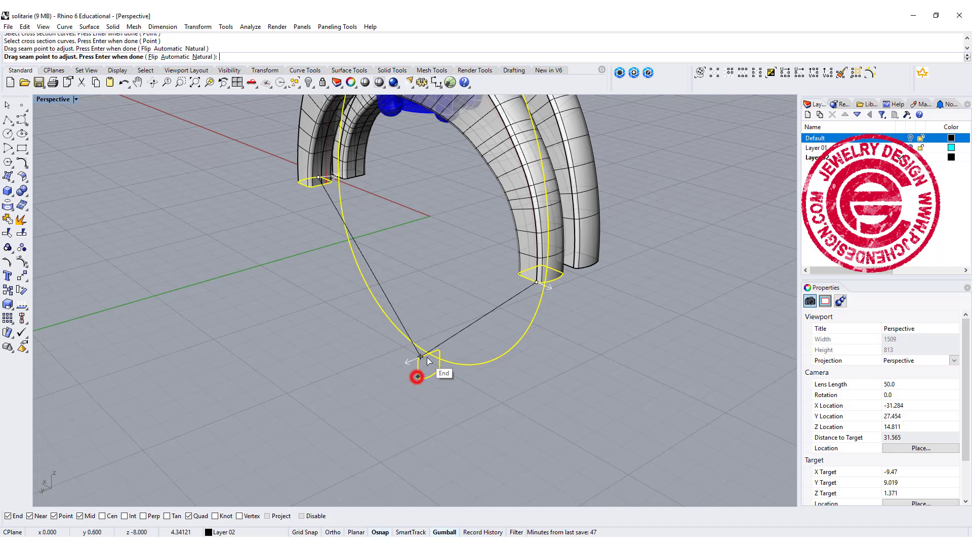
pyautogui.click(429, 354)
pyautogui.moveTo(319, 178); pyautogui.dragTo(322, 185)
pyautogui.moveTo(537, 281); pyautogui.dragTo(528, 267)
pyautogui.press('Return')
pyautogui.press('Return')
# Mirror the swept shank surface across the ring's vertical centre line in the Right view
pyautogui.moveTo(450, 327); pyautogui.dragTo(513, 291, button='right')
pyautogui.scroll(-4, 518, 321)
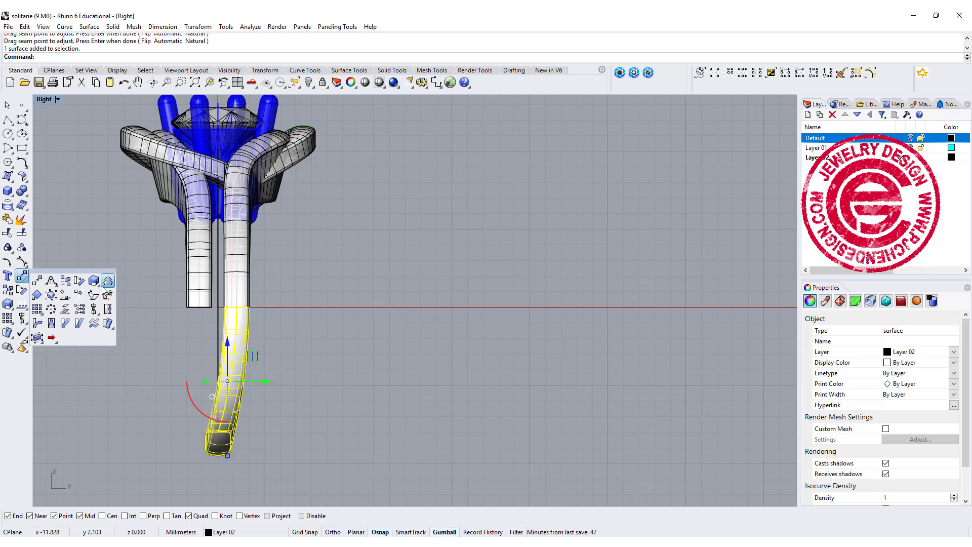
pyautogui.click(106, 280)
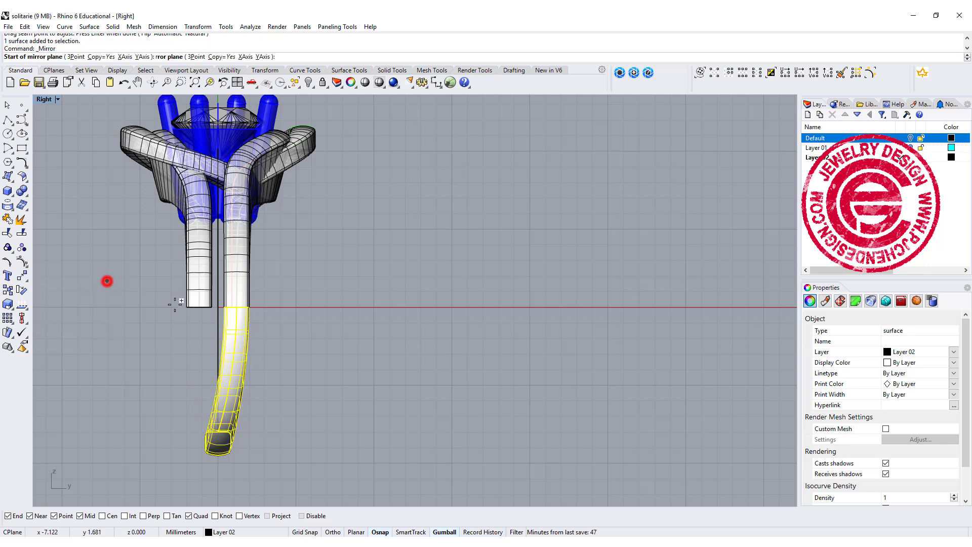
pyautogui.click(217, 321)
pyautogui.click(223, 375)
pyautogui.click(403, 374)
pyautogui.scroll(-8, 149, 246)
pyautogui.moveTo(247, 329); pyautogui.dragTo(438, 405, button='right')
pyautogui.moveTo(370, 279); pyautogui.dragTo(364, 271, button='right')
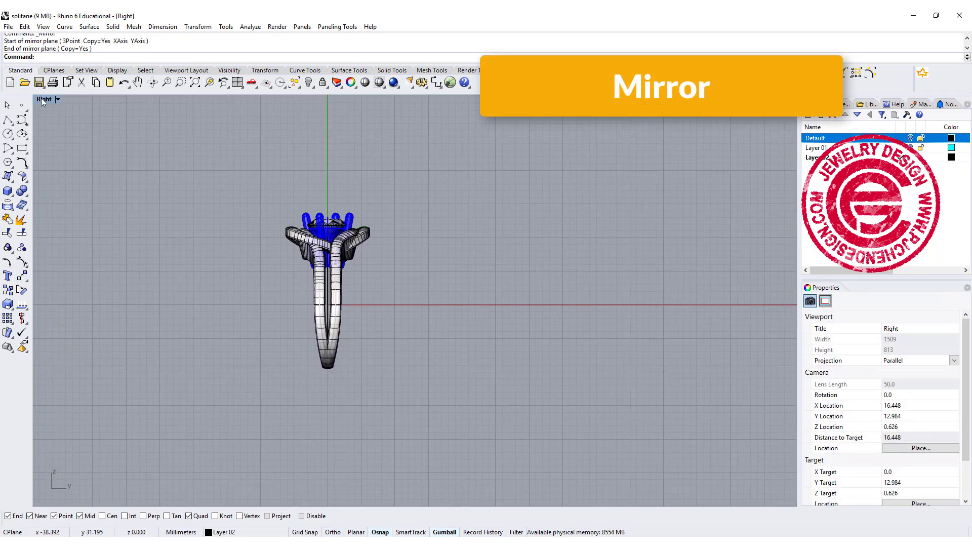
# Join the second lower shank surface and its swirling band into one closed solid in the Perspective view
pyautogui.doubleClick(43, 99)
pyautogui.click(608, 334)
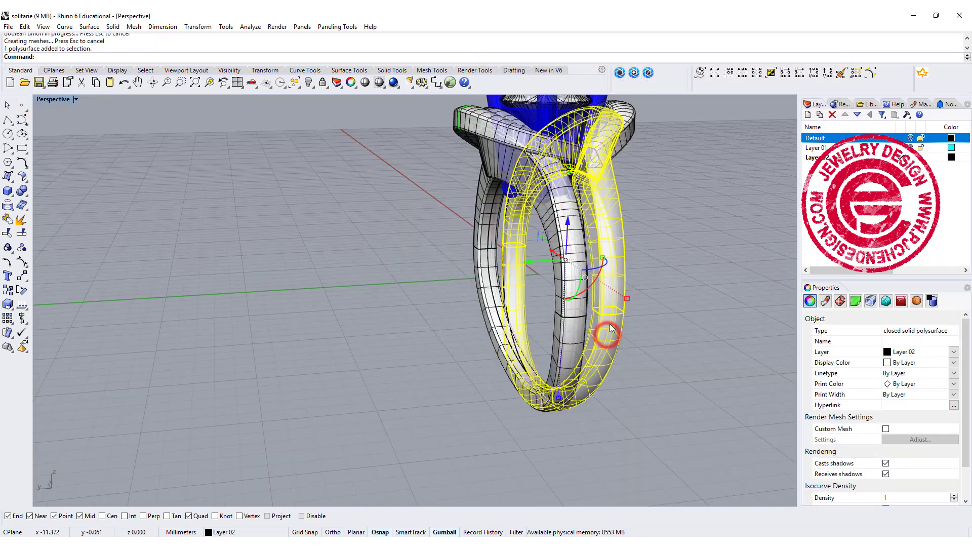
pyautogui.click(578, 333)
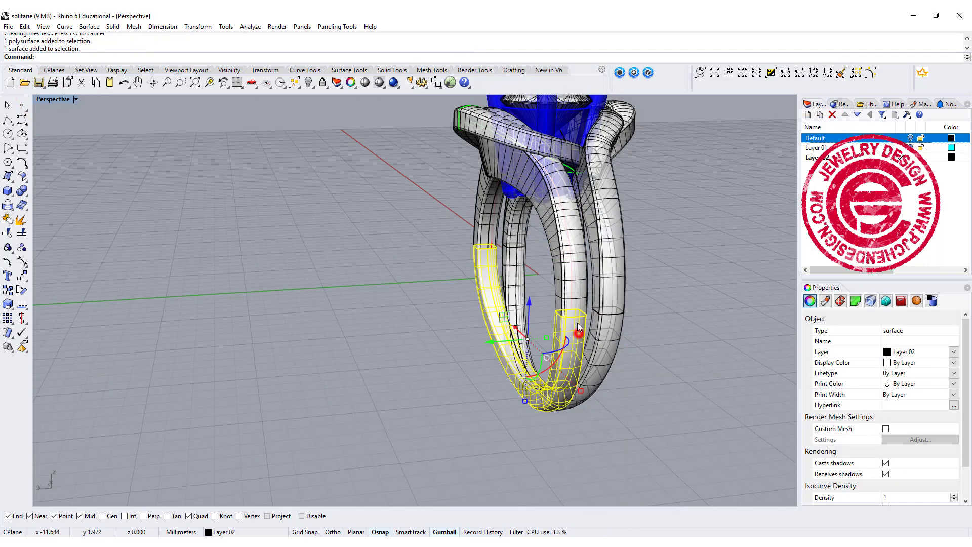
pyautogui.keyDown('shift'); pyautogui.click(571, 295); pyautogui.keyUp('shift')
pyautogui.keyDown('shift'); pyautogui.click(576, 272); pyautogui.keyUp('shift')
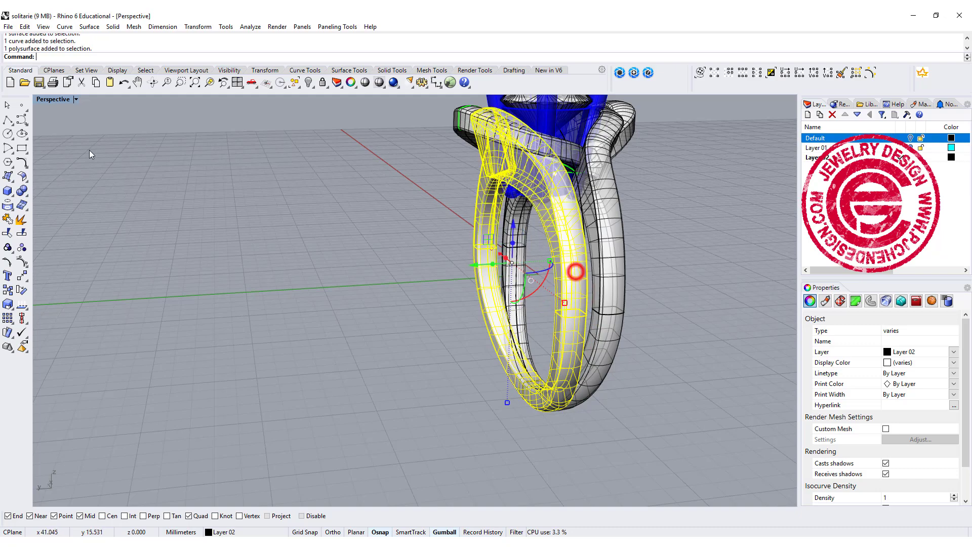
pyautogui.click(612, 277)
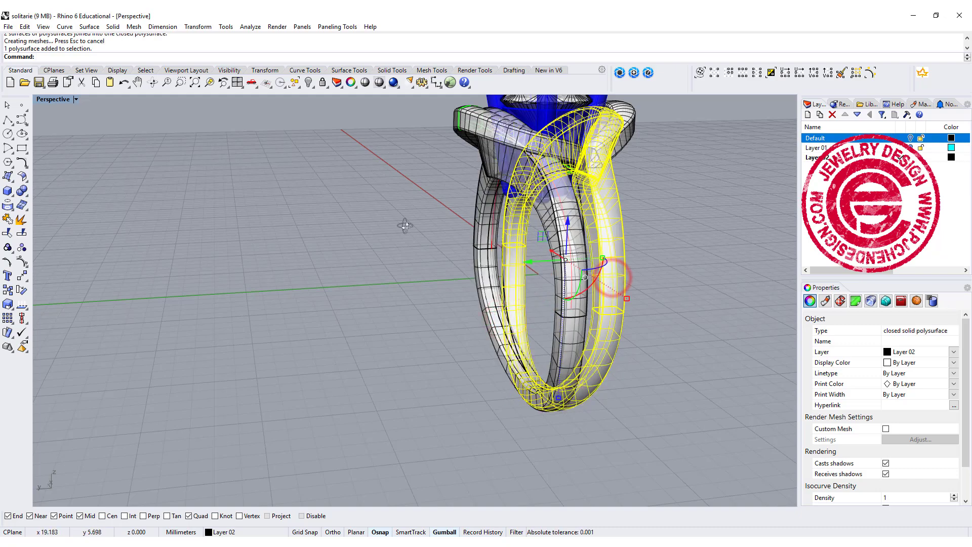
# Cap the open ends of the two swirling band surfaces around the stone with the Cap command
pyautogui.moveTo(405, 226); pyautogui.dragTo(445, 263, button='right')
pyautogui.scroll(-4, 324, 215)
pyautogui.keyDown('shift'); pyautogui.moveTo(323, 216); pyautogui.dragTo(280, 312, button='right'); pyautogui.keyUp('shift')
pyautogui.scroll(5, 357, 197)
pyautogui.moveTo(441, 233); pyautogui.dragTo(471, 248, button='right')
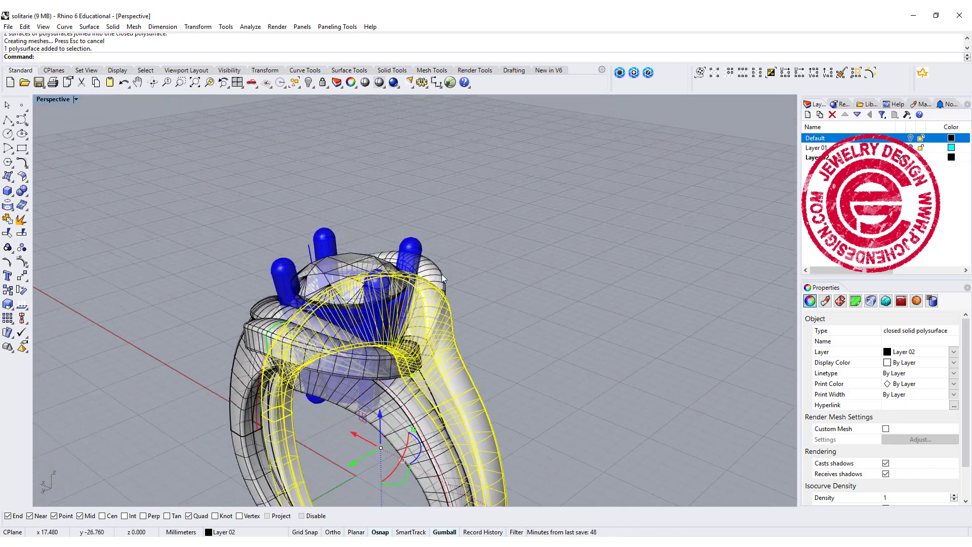
pyautogui.click(441, 271)
pyautogui.click(251, 327)
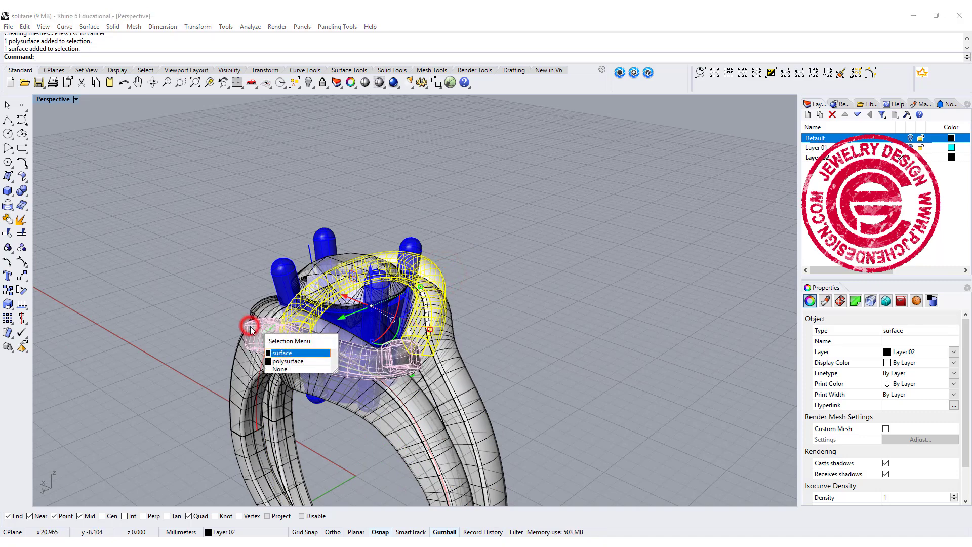
pyautogui.click(282, 353)
pyautogui.write('Cap')
pyautogui.press('Return')
pyautogui.moveTo(495, 224); pyautogui.dragTo(346, 337, button='right')
pyautogui.scroll(5, 351, 279)
pyautogui.click(536, 167)
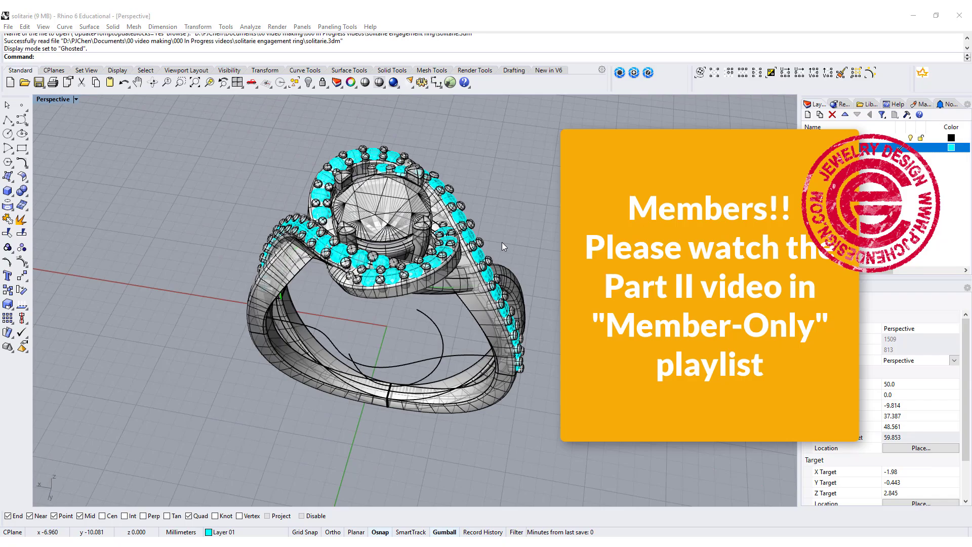
# Examine the finished ring's pavé-set bands, prongs and centre stone from several angles in Rendered display
pyautogui.moveTo(544, 263); pyautogui.dragTo(495, 218, button='right')
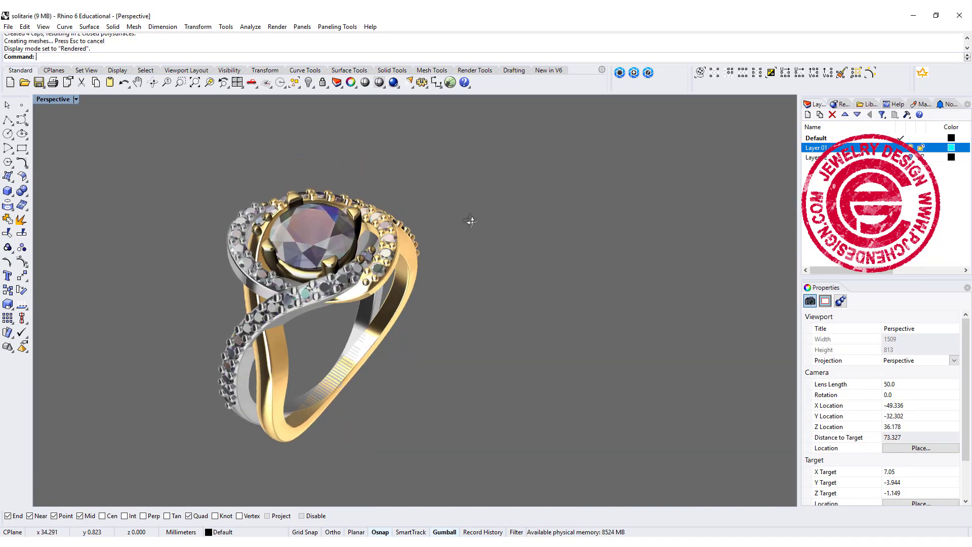
pyautogui.moveTo(532, 218); pyautogui.dragTo(373, 277, button='right')
pyautogui.scroll(6, 390, 241)
pyautogui.scroll(-2, 390, 241)
pyautogui.keyDown('shift'); pyautogui.moveTo(390, 239); pyautogui.dragTo(393, 272, button='right'); pyautogui.keyUp('shift')
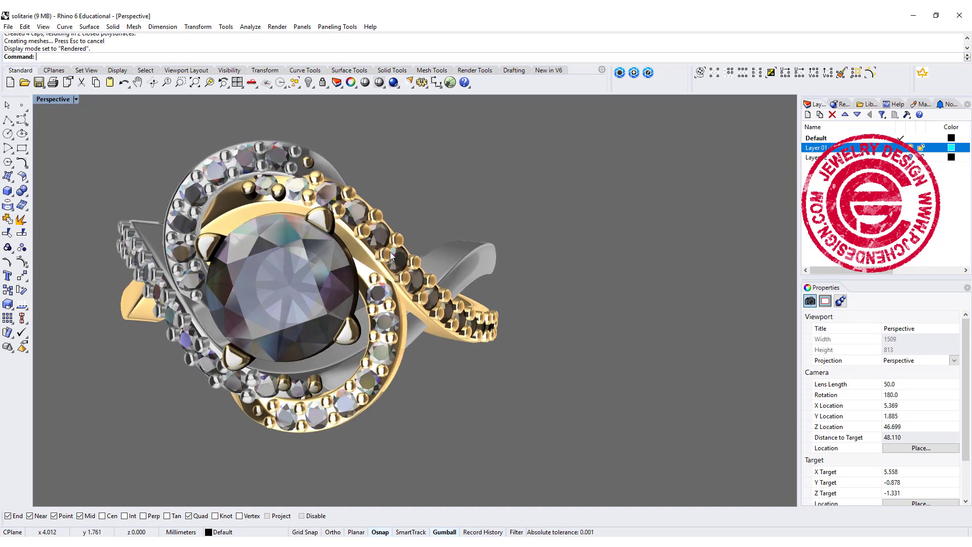
pyautogui.moveTo(440, 292); pyautogui.dragTo(533, 232, button='right')
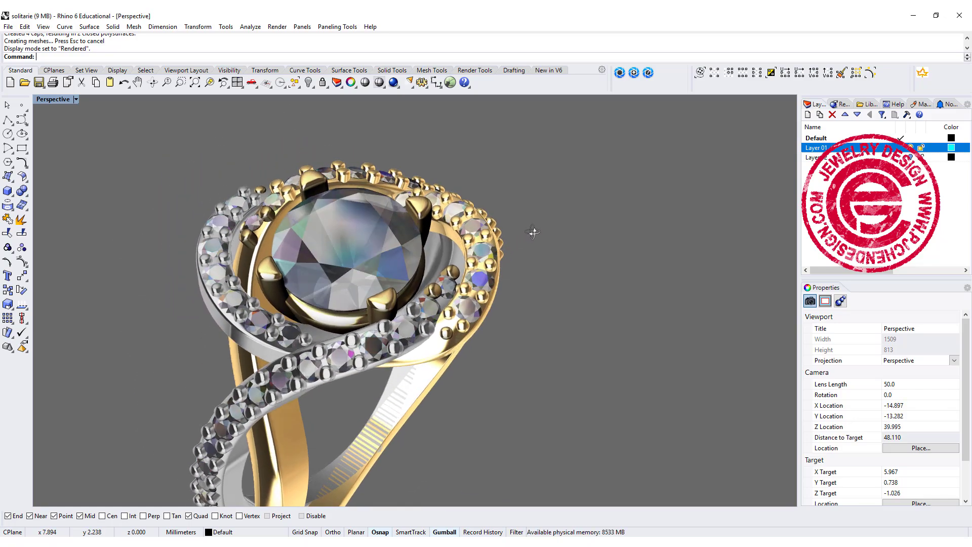